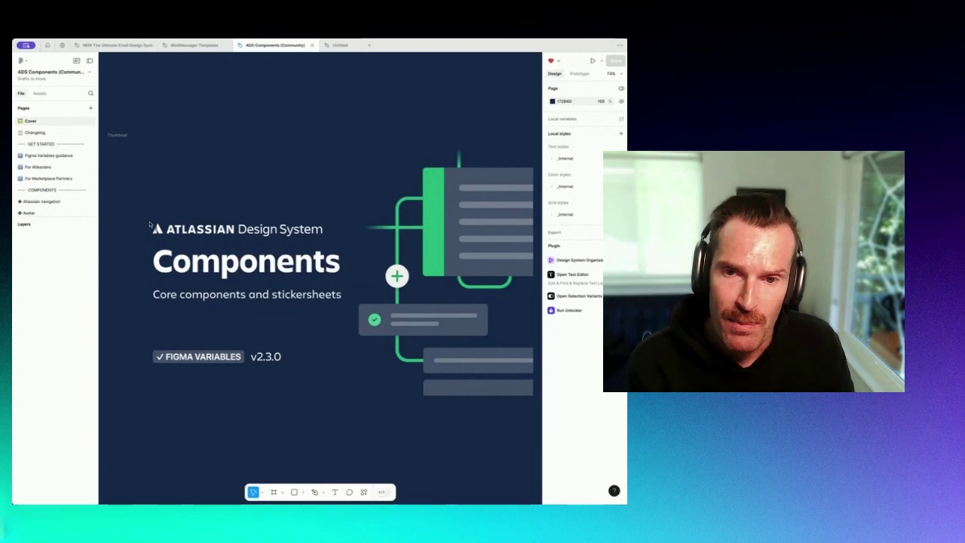
- Look through the Atlassian navigation, Badge and Banner pages of the ADS Components file
scroll(40, 179, down, 2)
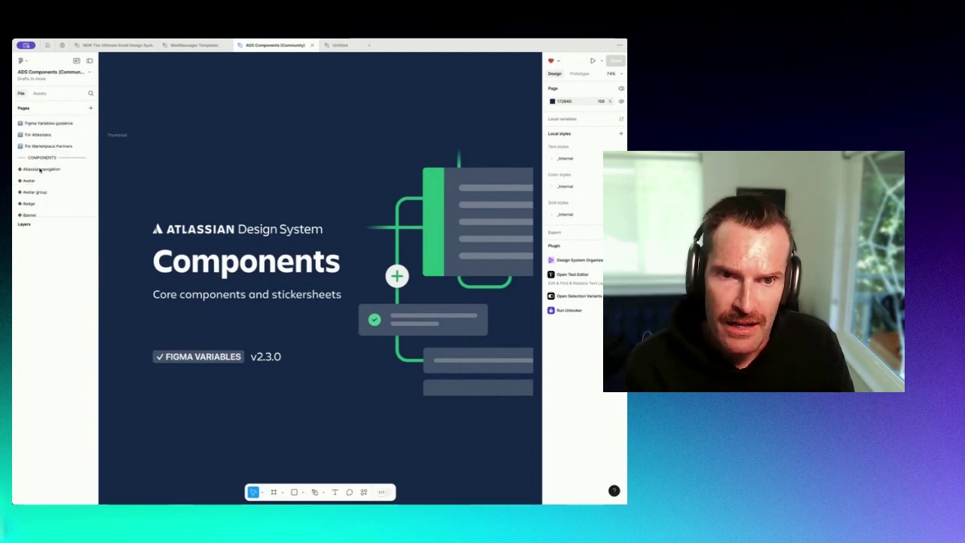
click(40, 170)
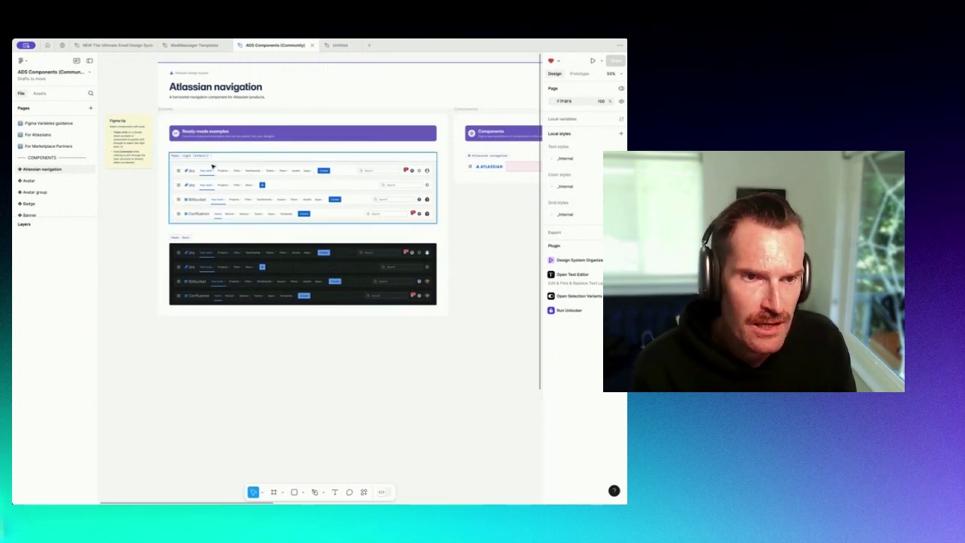
click(30, 203)
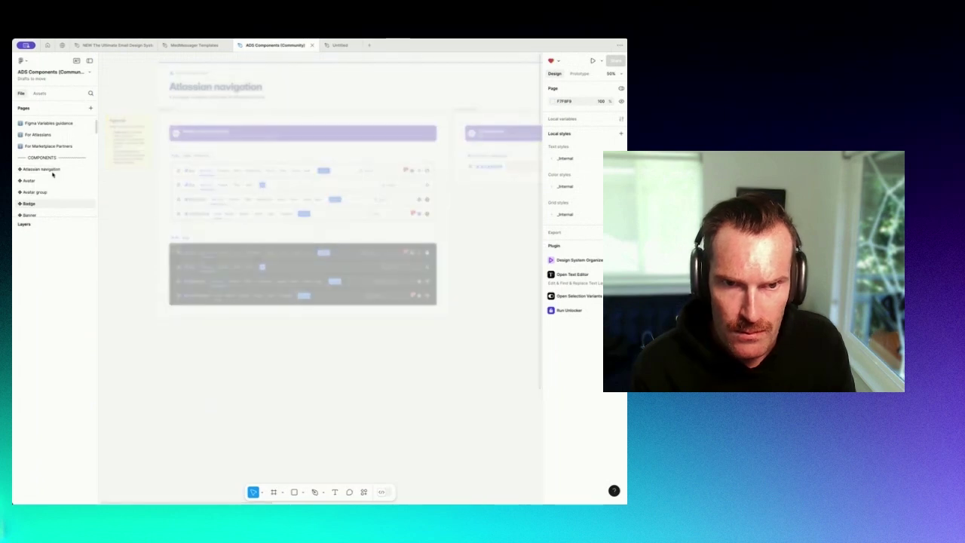
scroll(31, 181, down, 2)
click(30, 168)
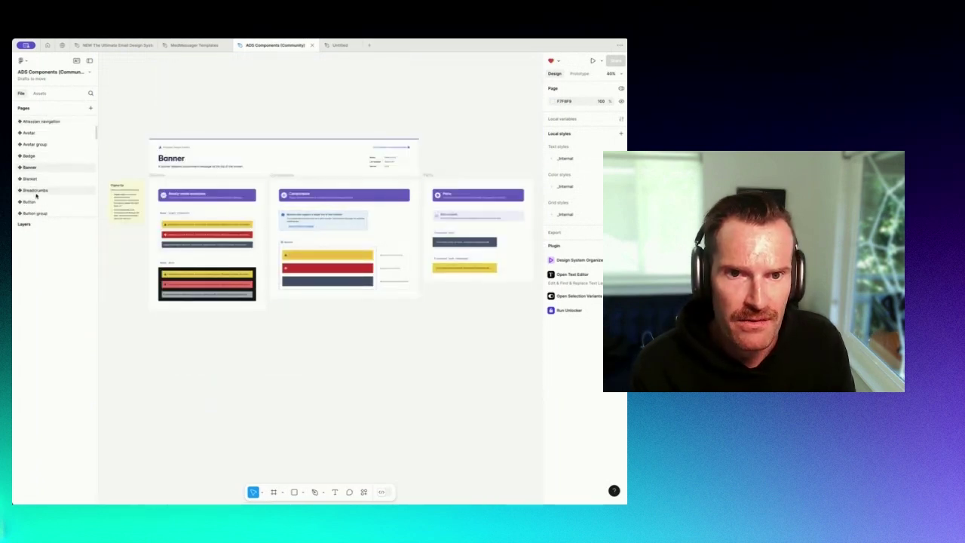
- Examine the Button component's variants on its own page and continue to the component pages listed after it
click(29, 202)
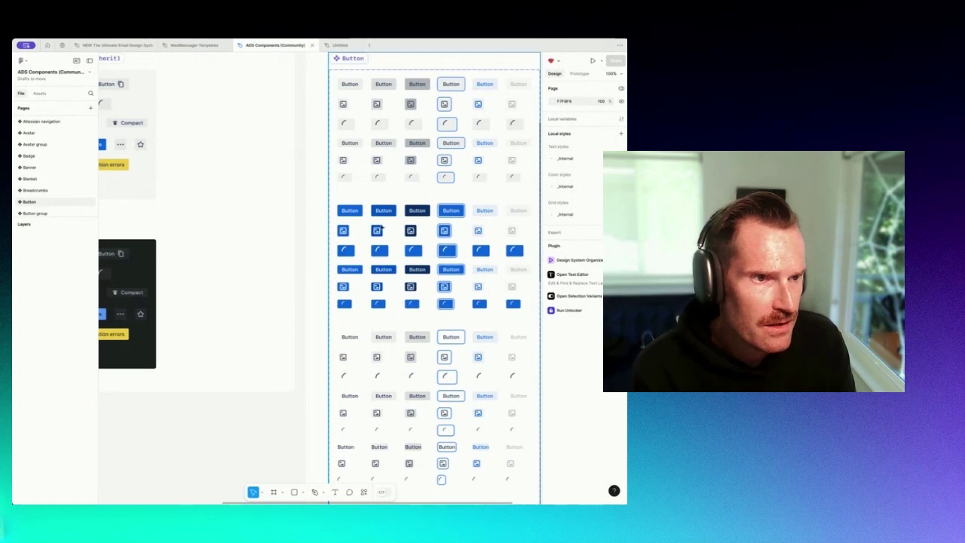
scroll(371, 227, right, 3)
scroll(380, 226, up, 3)
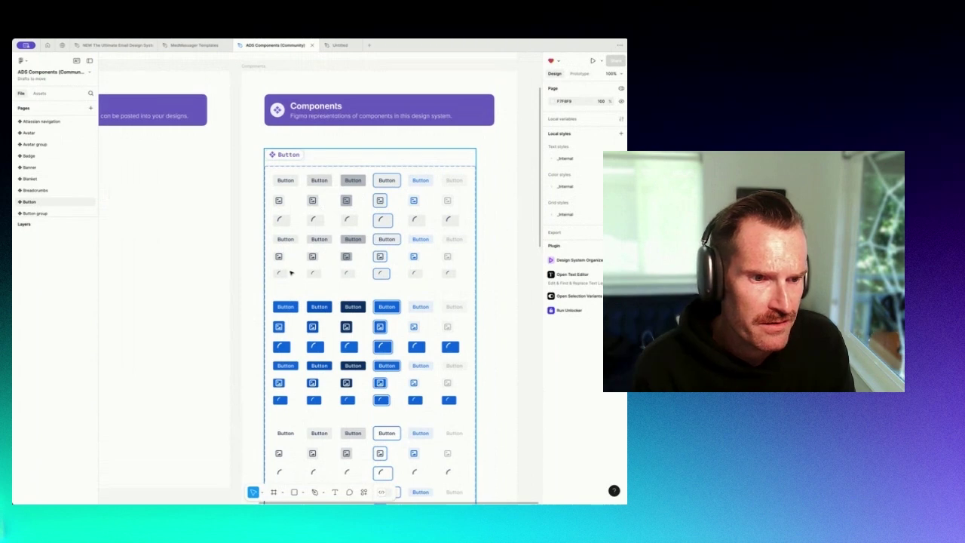
scroll(294, 278, down, 10)
scroll(294, 277, left, 2)
scroll(292, 273, down, 2)
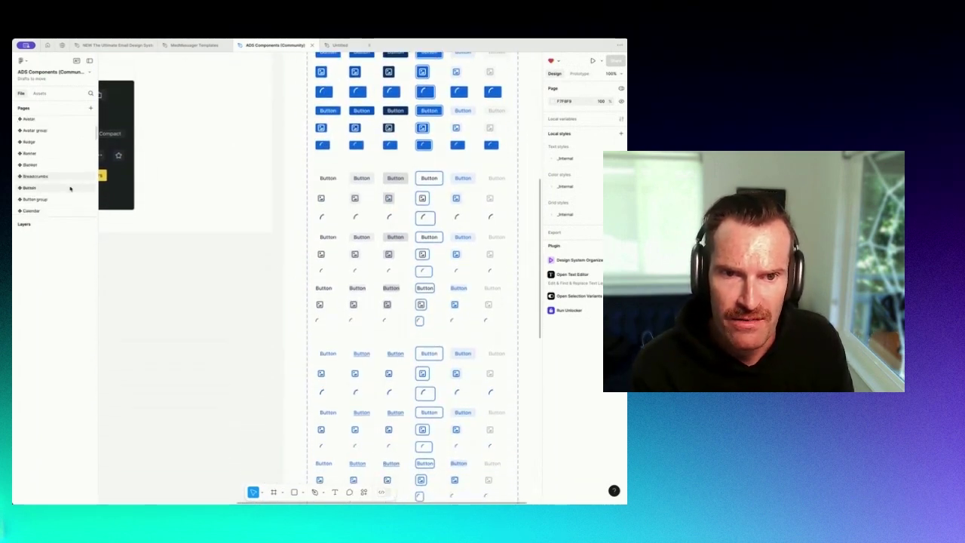
scroll(71, 188, down, 3)
click(32, 179)
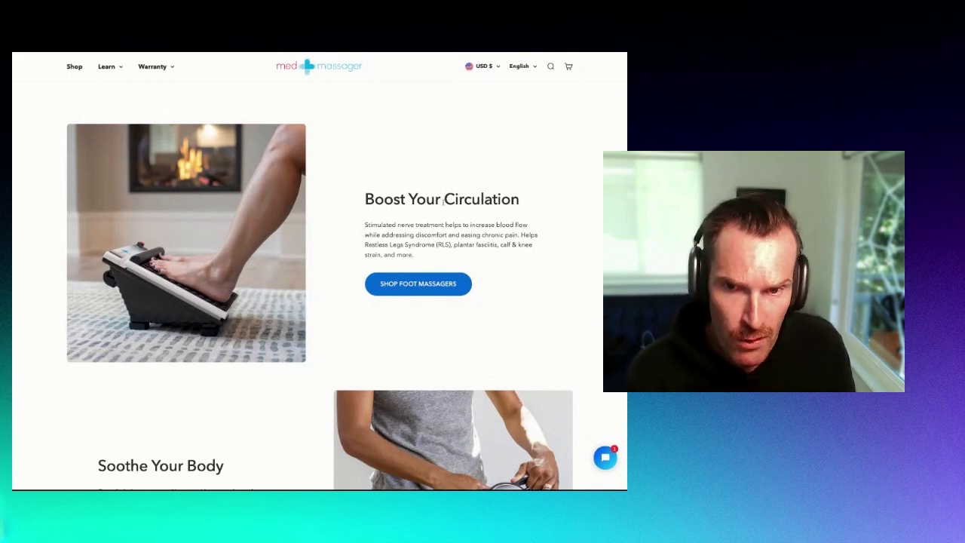
- Review the Boost Your Circulation, Soothe Your Body and Ease Injury & Strain sections of the MedMassager website
scroll(317, 187, down, 5)
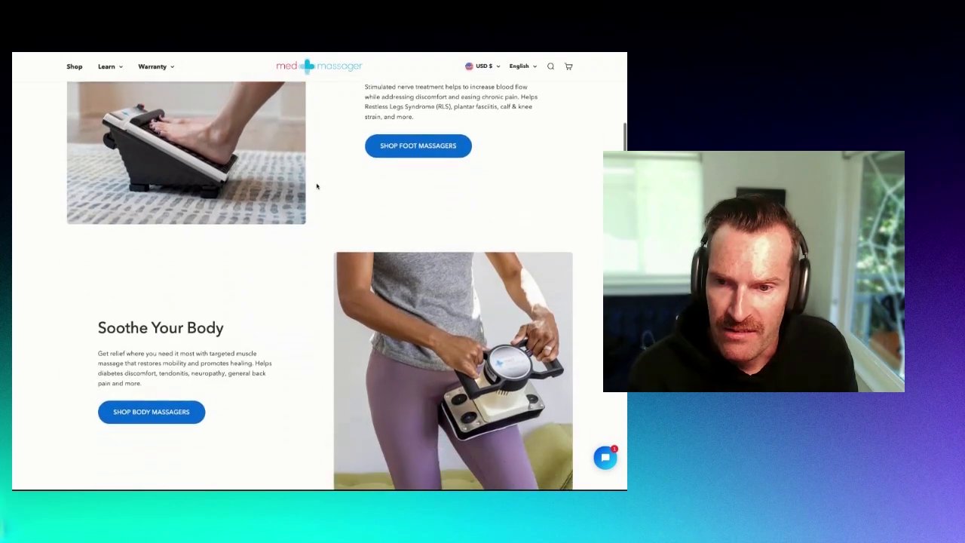
scroll(316, 186, down, 2)
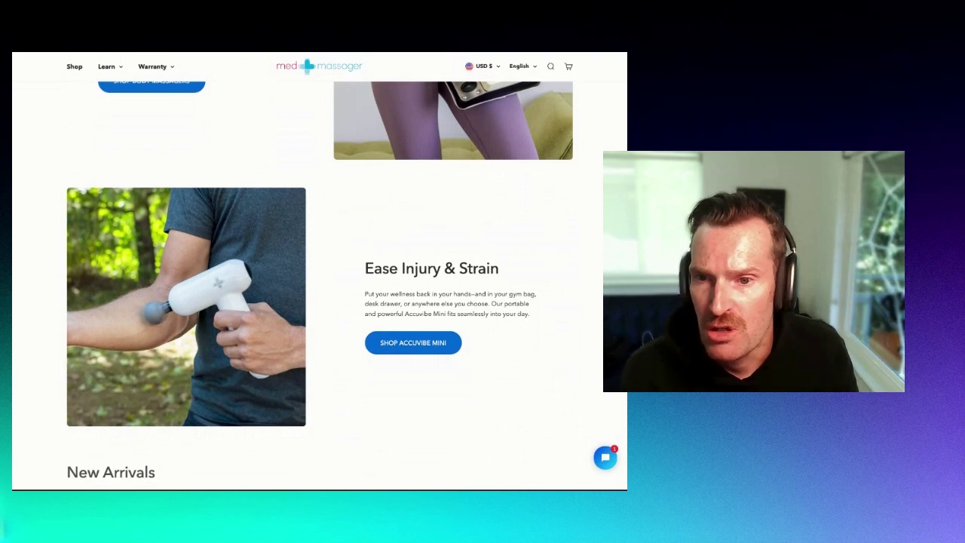
scroll(320, 280, down, 1)
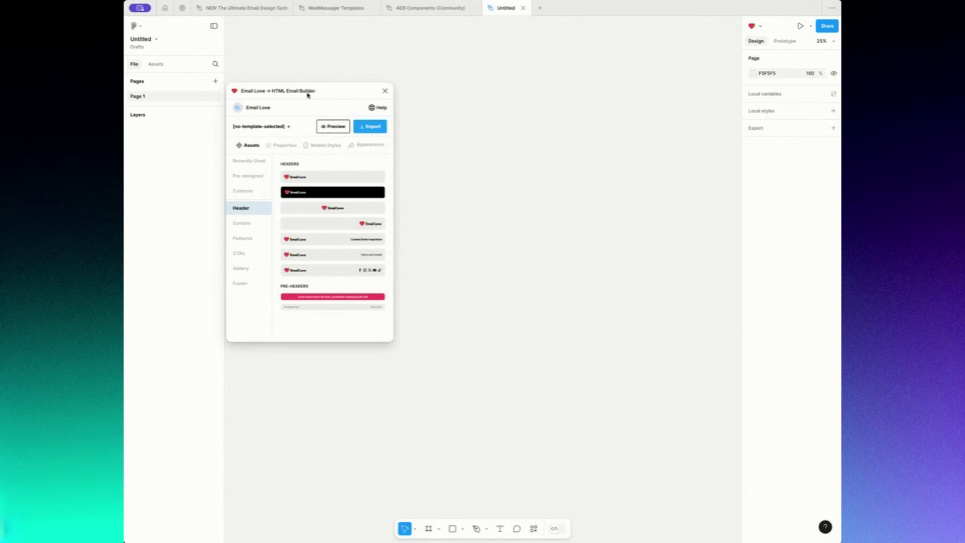
- Examine the Content, Features, CTAs, Footer and Header blocks in the Email Love plugin's asset library
drag(308, 95, 321, 96)
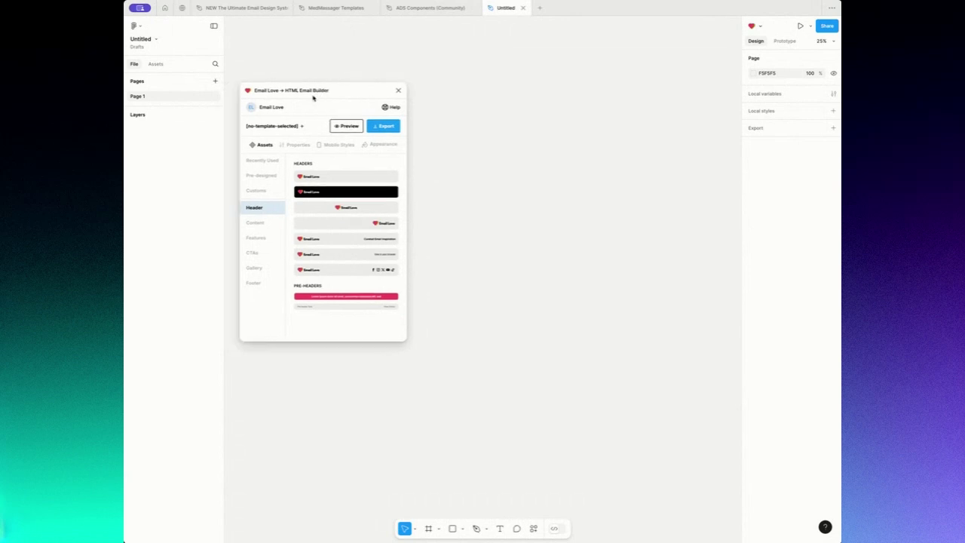
click(262, 223)
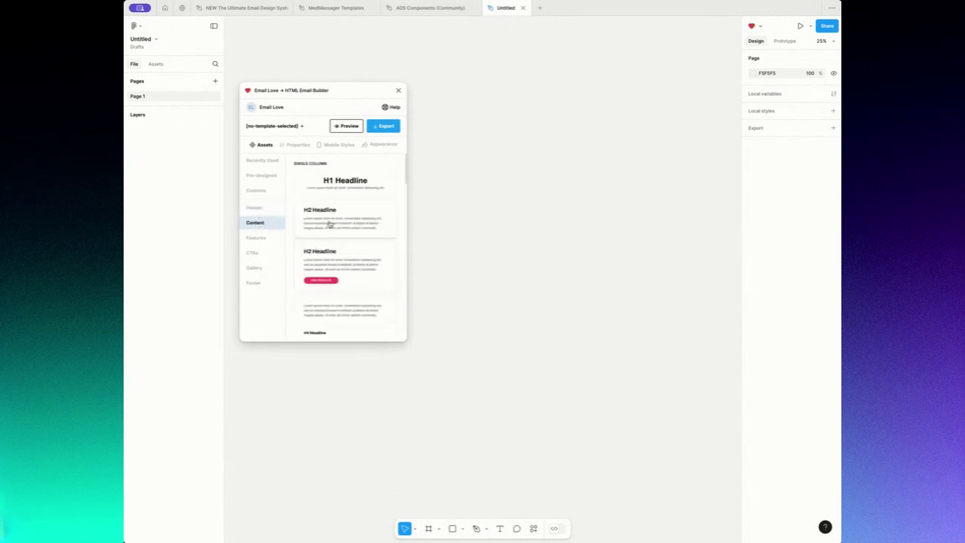
scroll(329, 268, down, 10)
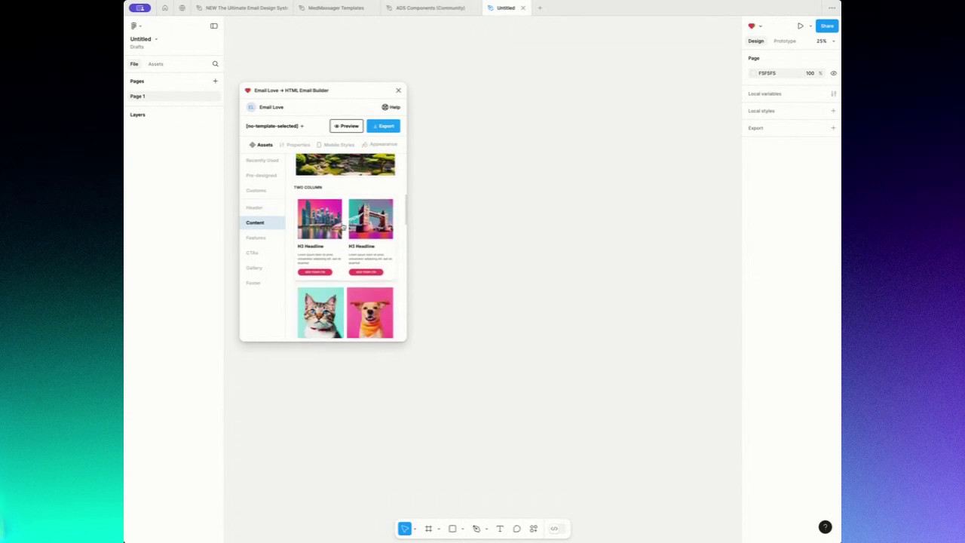
click(254, 237)
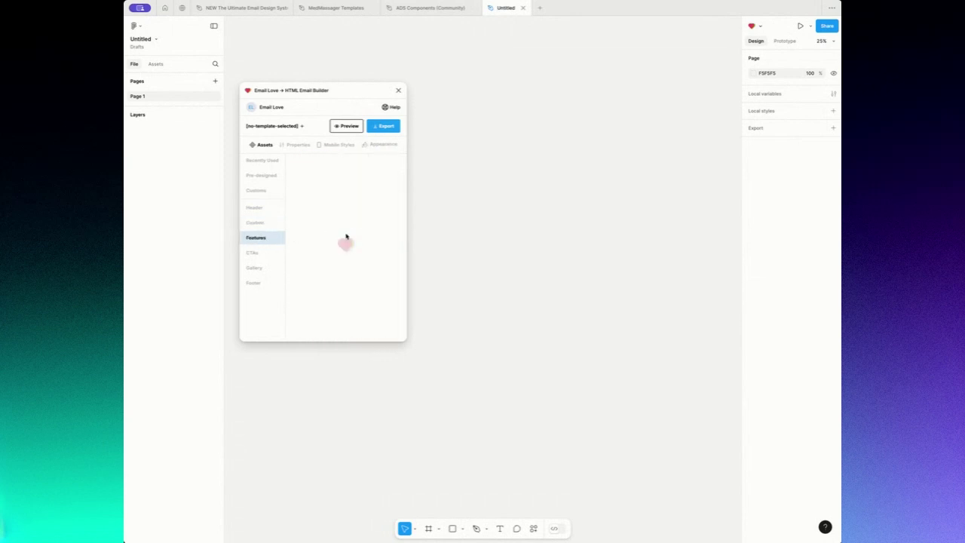
scroll(346, 245, down, 10)
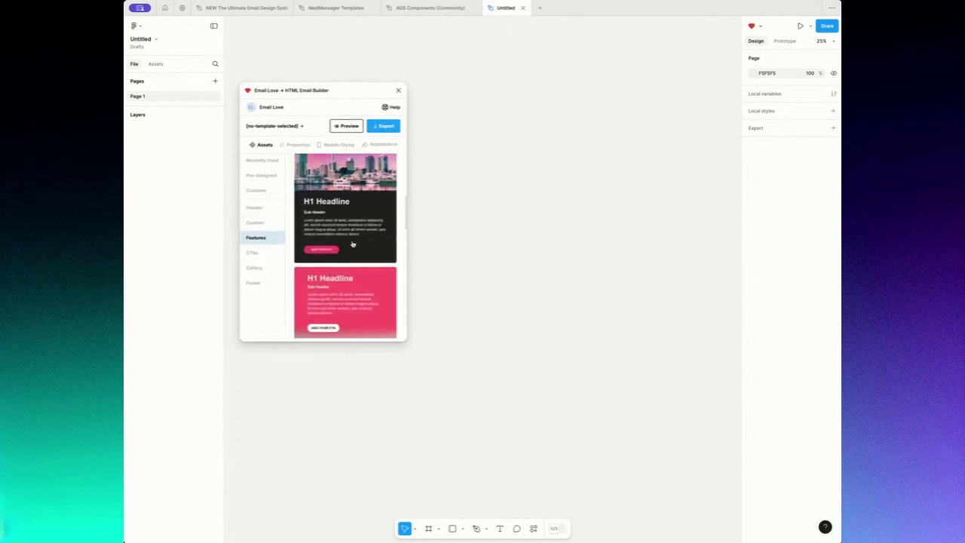
scroll(352, 245, down, 5)
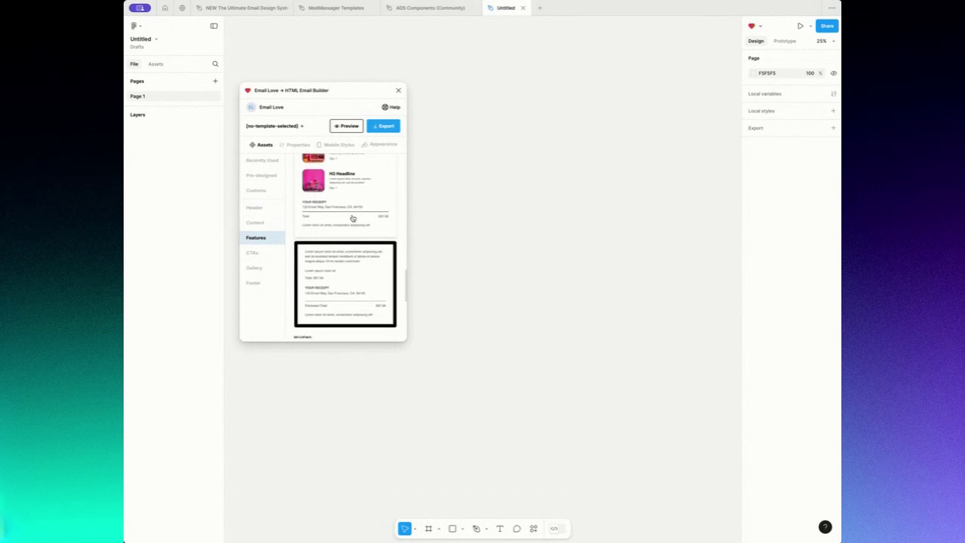
scroll(344, 203, down, 4)
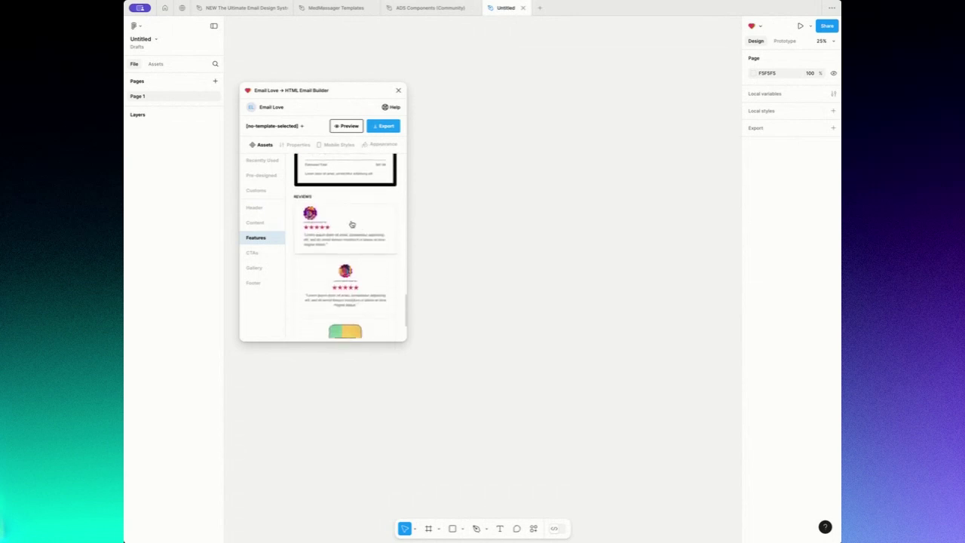
click(252, 254)
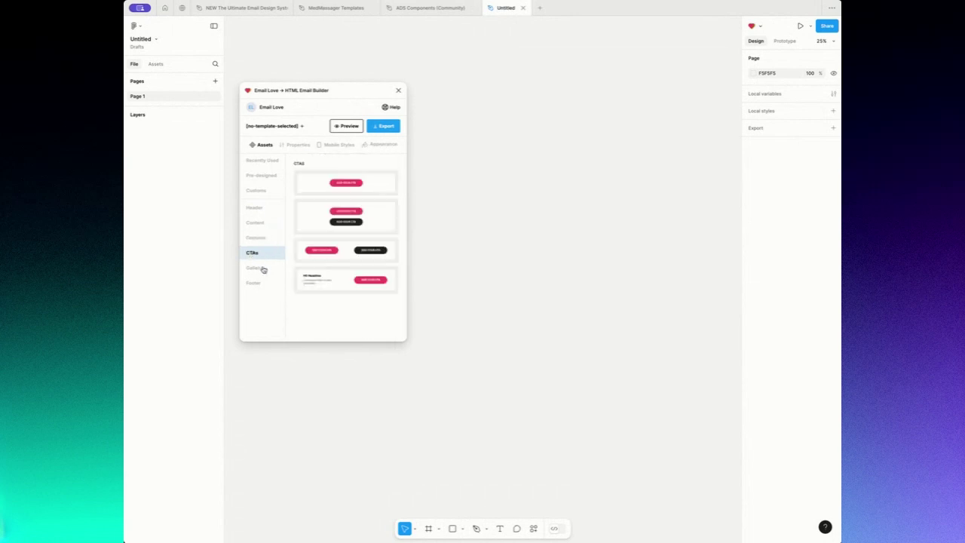
click(254, 284)
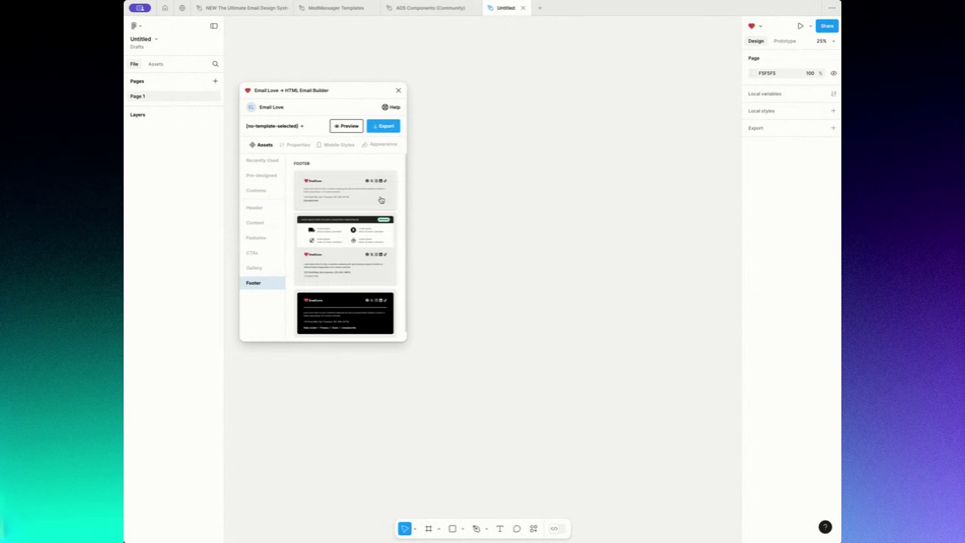
click(256, 209)
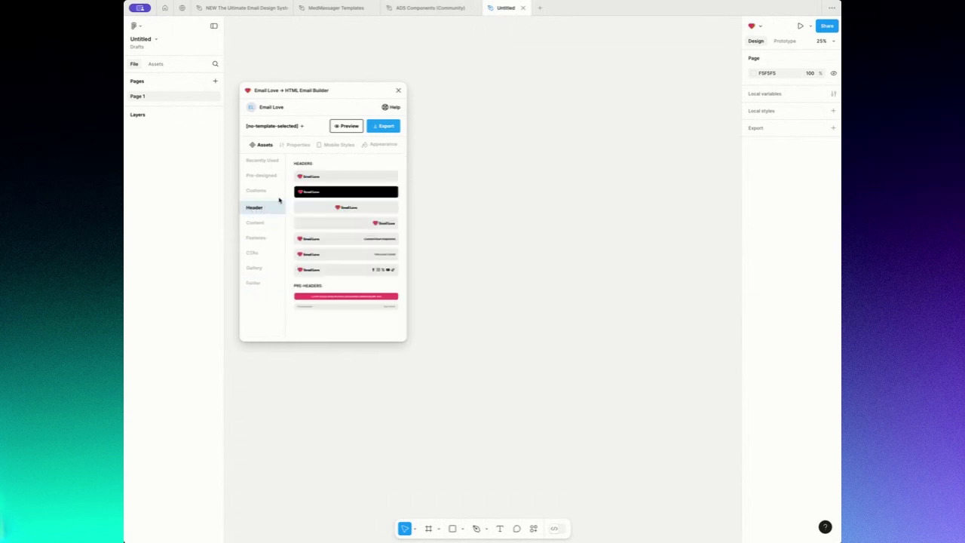
- Create a new email template frame and move it to about X -666, Y -1658, beside the plugin window
click(303, 128)
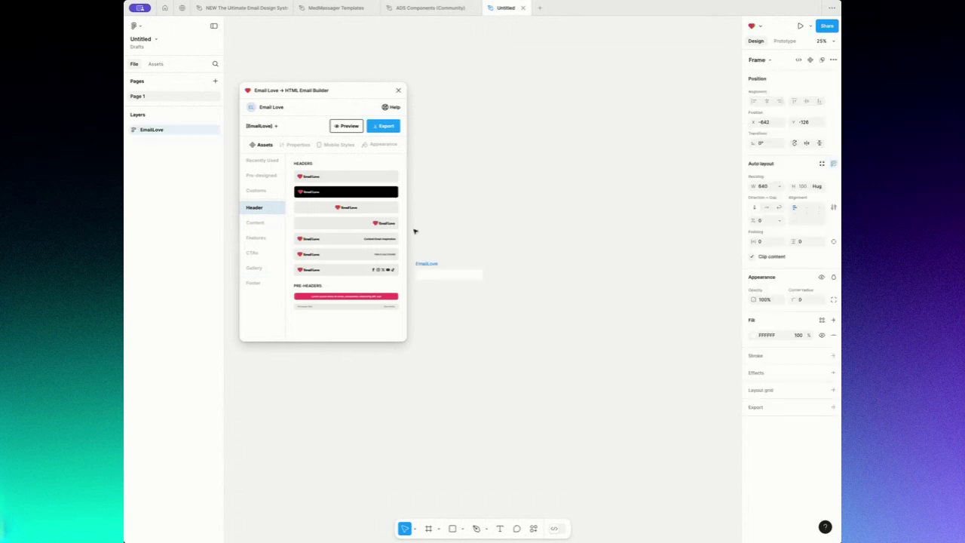
scroll(439, 229, down, 3)
click(479, 166)
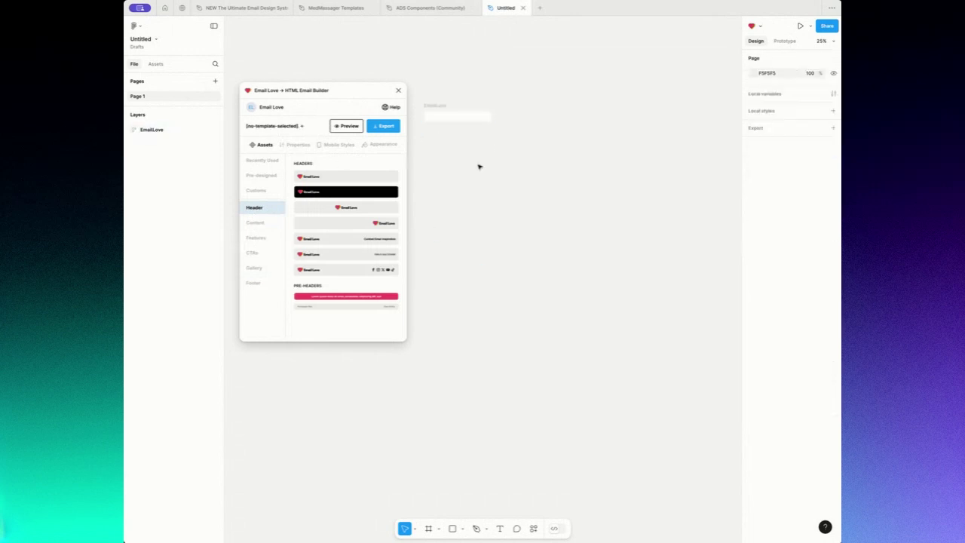
scroll(548, 171, up, 2)
scroll(548, 170, up, 3)
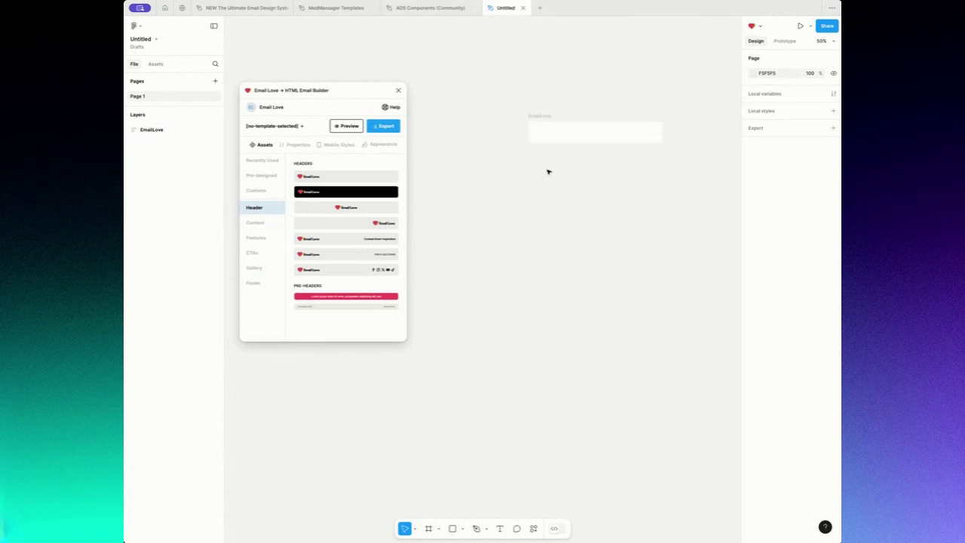
scroll(542, 175, right, 1)
drag(487, 126, 457, 115)
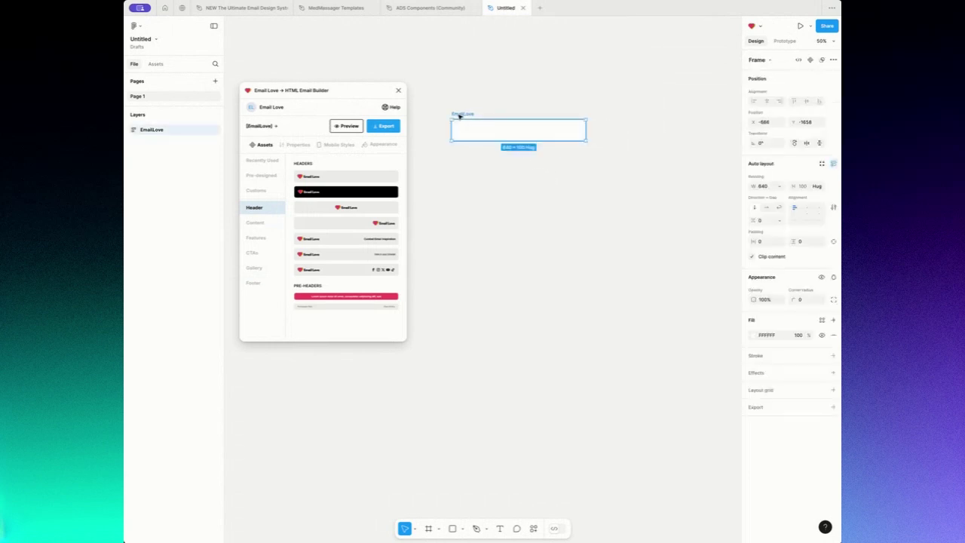
- Add three headers to the email frame: left-aligned logo, centered logo, and logo with the "Curated Email Inspiration" text
click(316, 177)
click(337, 209)
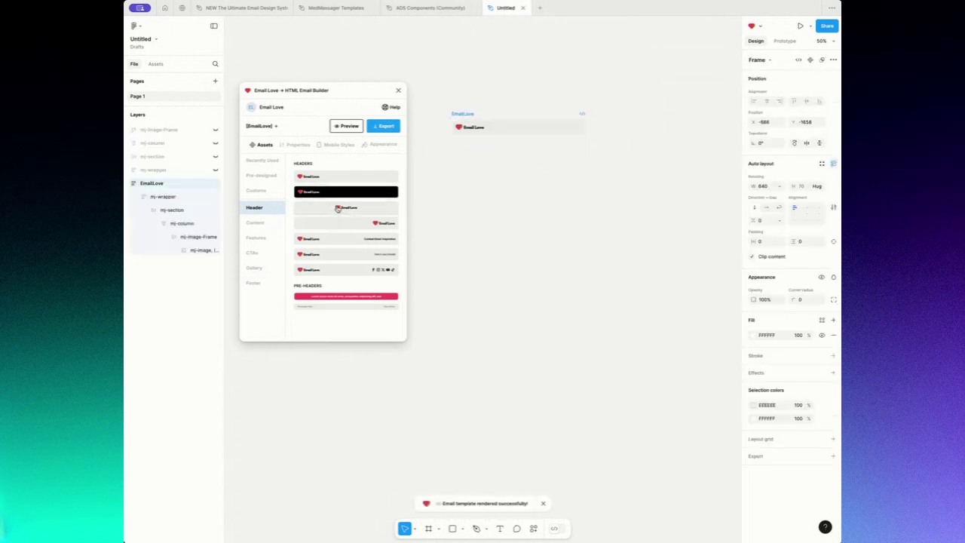
click(377, 240)
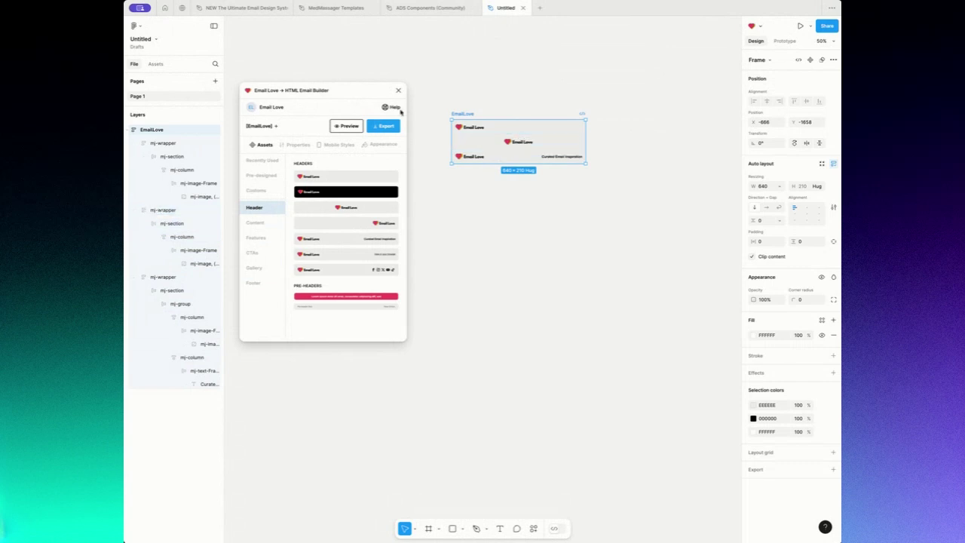
- Add single-column content blocks: H1 headline, H2 headline with text, H2 headline with CTA, plain paragraph and the garden image
click(253, 223)
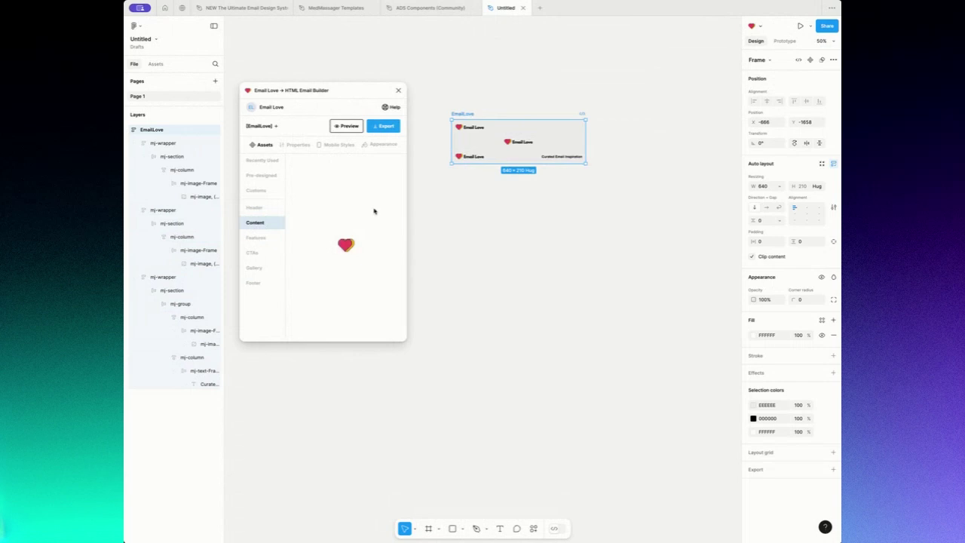
click(352, 185)
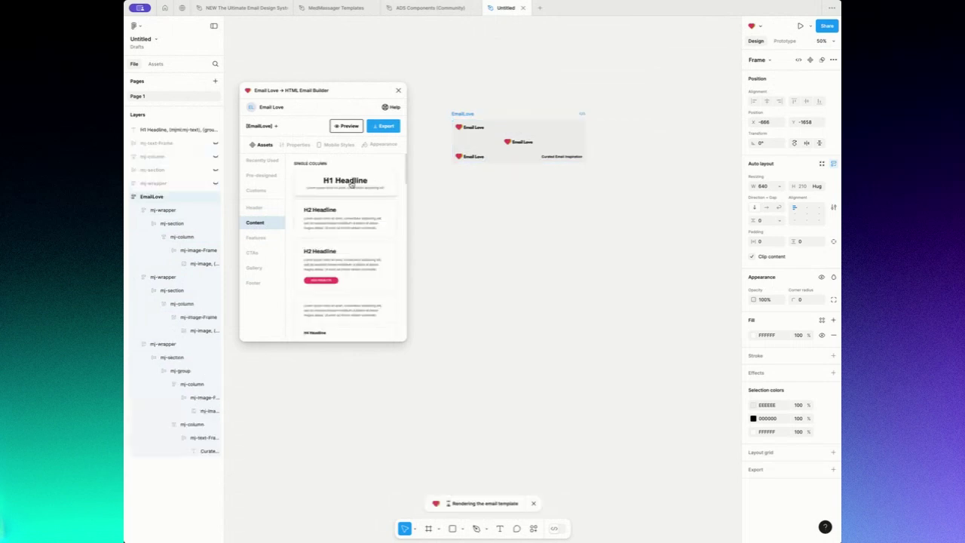
click(356, 217)
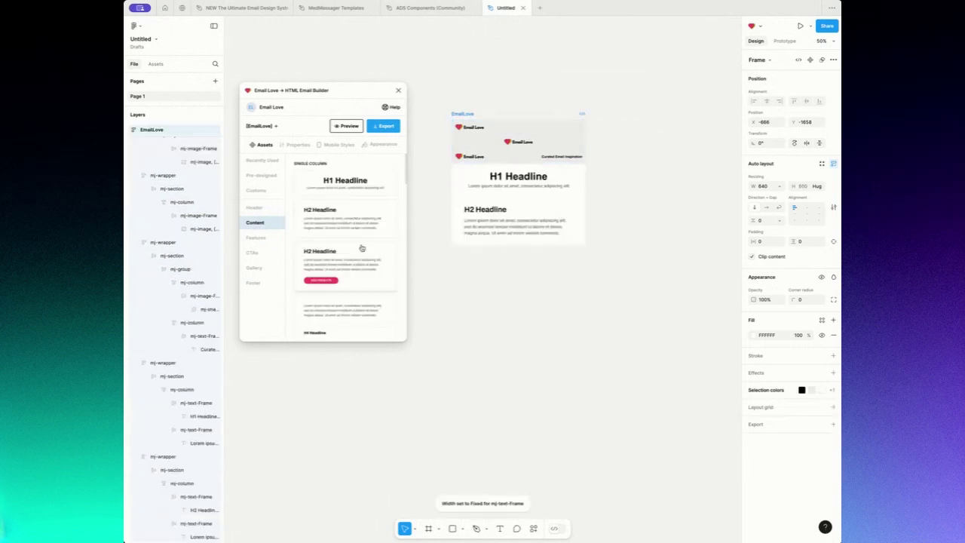
click(362, 260)
click(366, 295)
scroll(364, 226, down, 5)
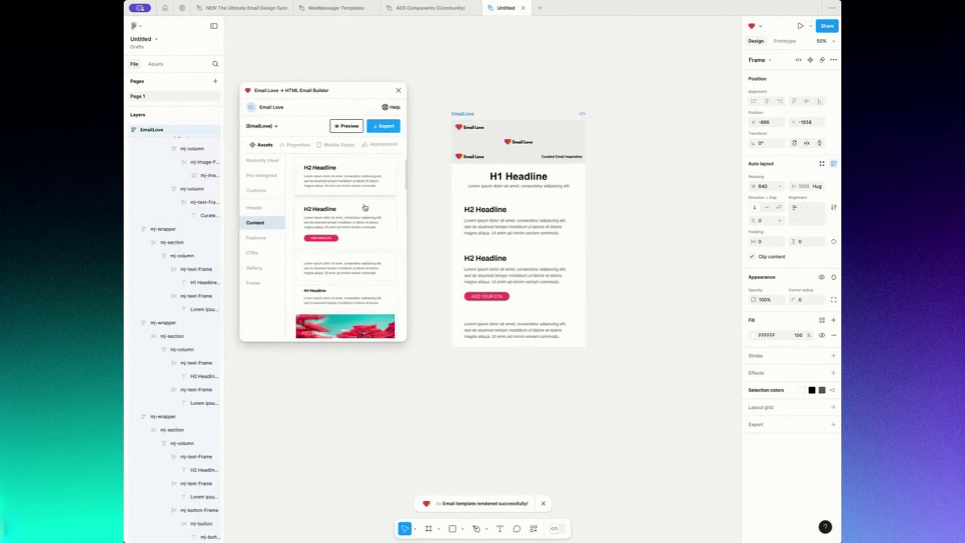
click(354, 230)
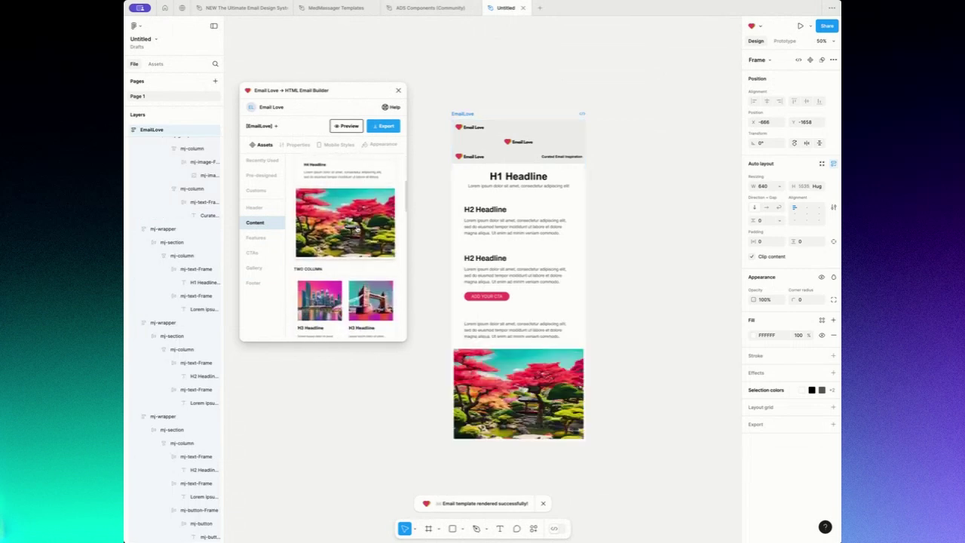
- Add the two-column city-image block with H3 headlines below the garden image and look through the remaining two- and three-column blocks
scroll(355, 231, down, 3)
click(339, 249)
scroll(337, 256, down, 3)
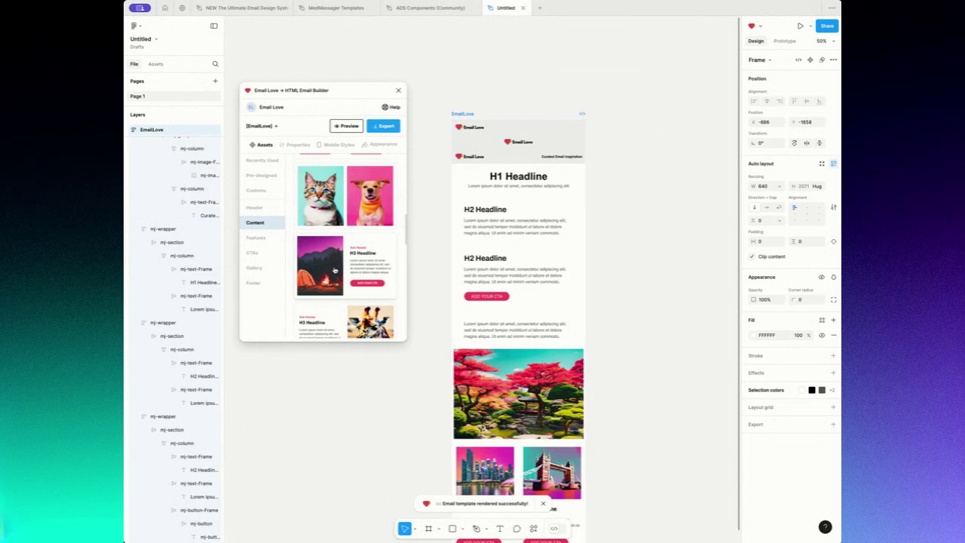
scroll(334, 270, down, 5)
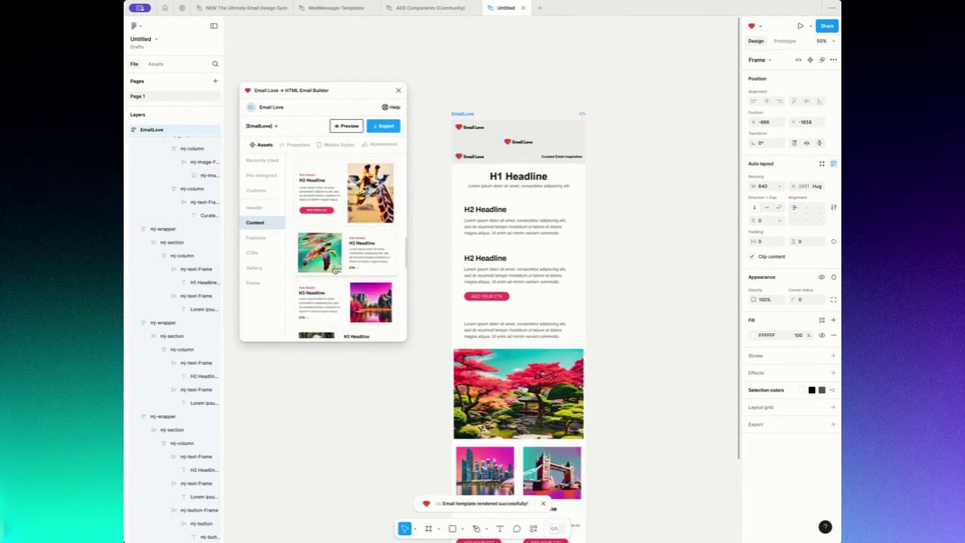
scroll(335, 267, down, 4)
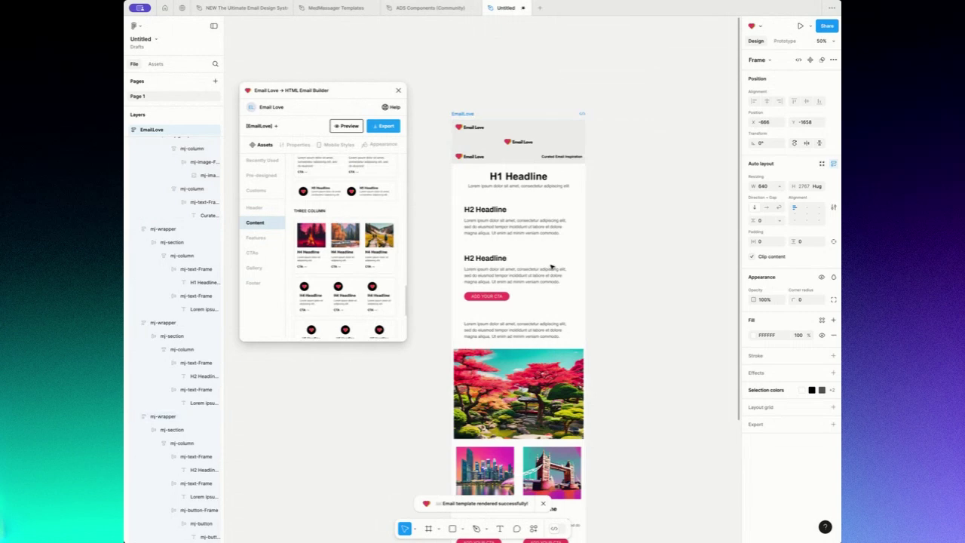
- Replace the logo in the first, left-aligned header with download (4).png from the Desktop and widen the image to about 221 px
scroll(552, 267, down, 6)
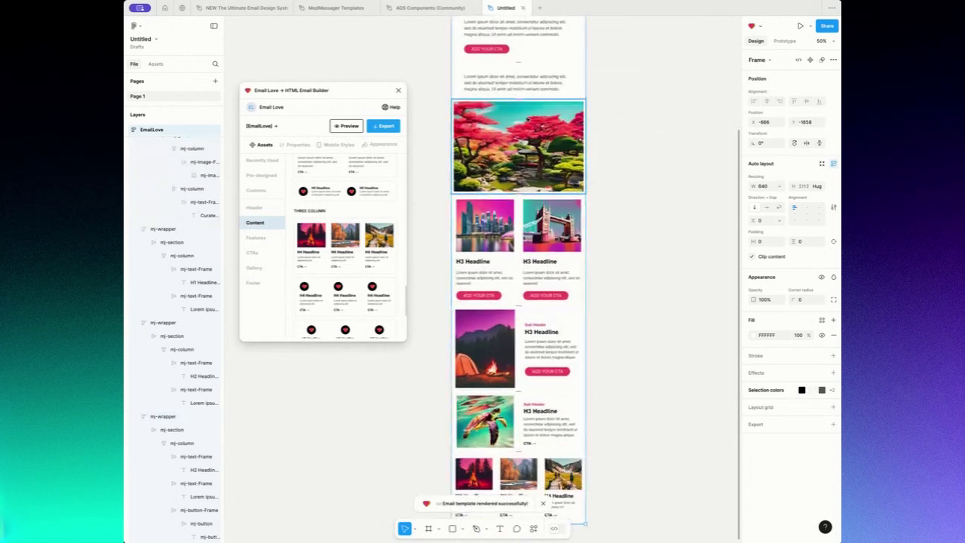
scroll(531, 226, up, 6)
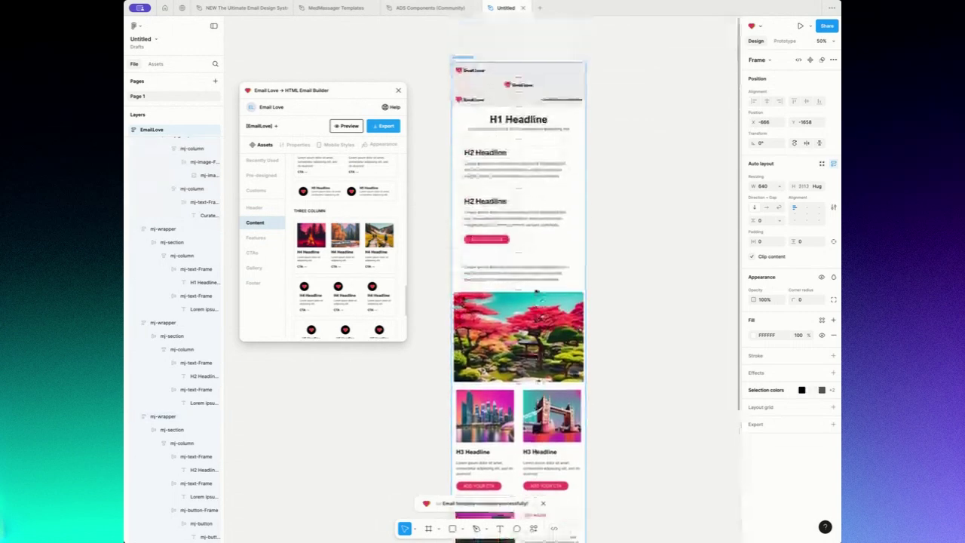
click(626, 209)
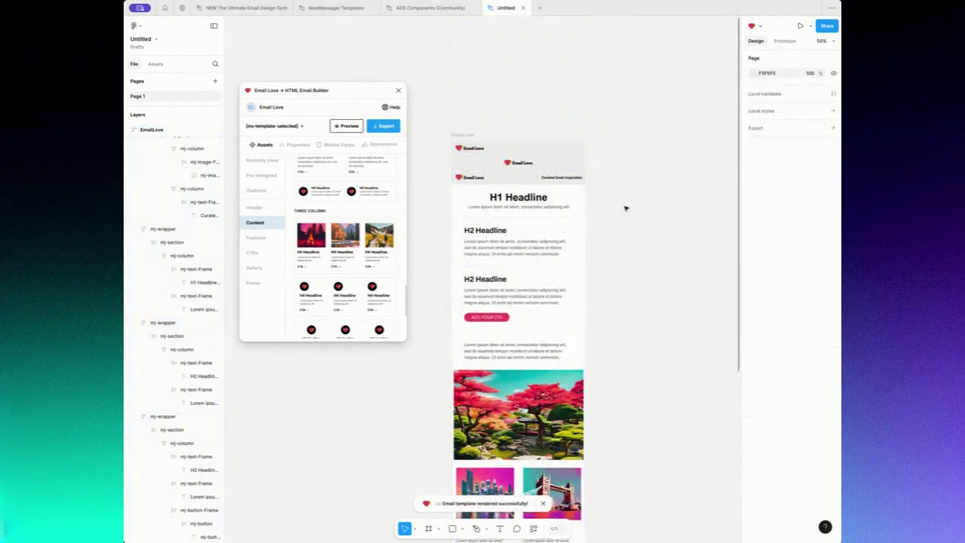
key(shift+0)
scroll(629, 220, up, 2)
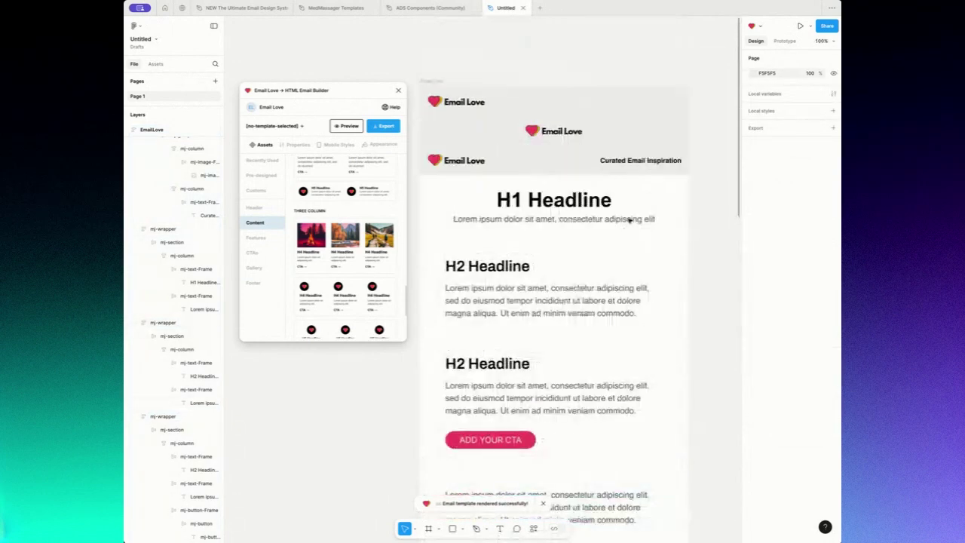
double_click(452, 102)
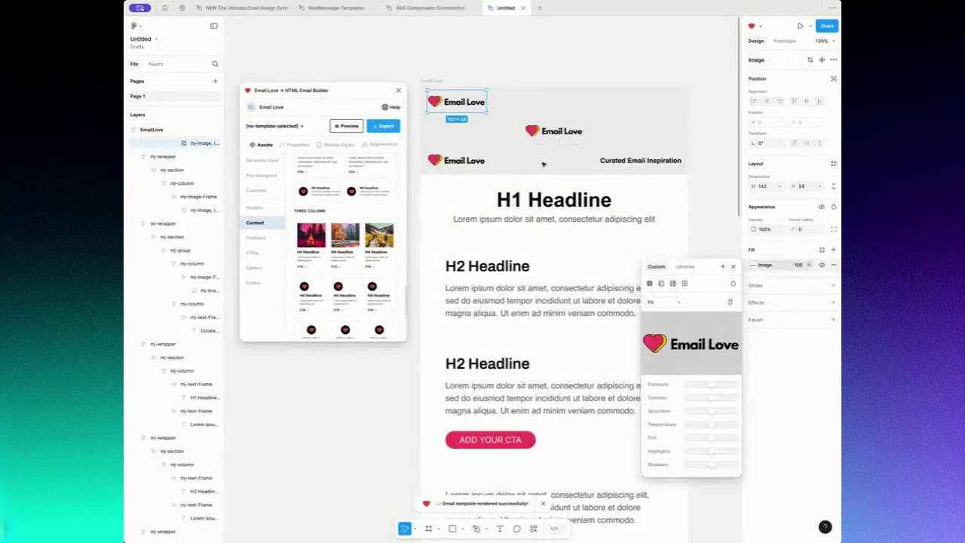
click(692, 344)
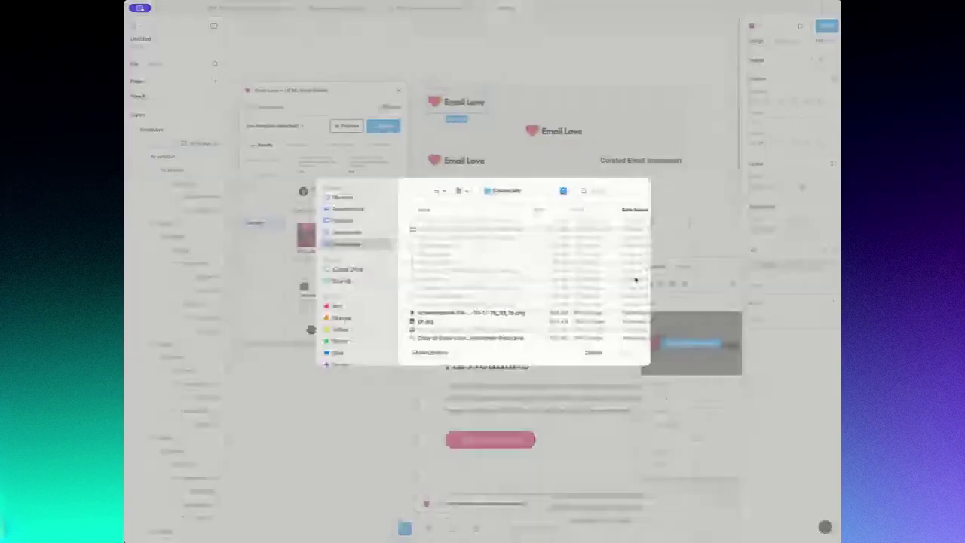
click(341, 220)
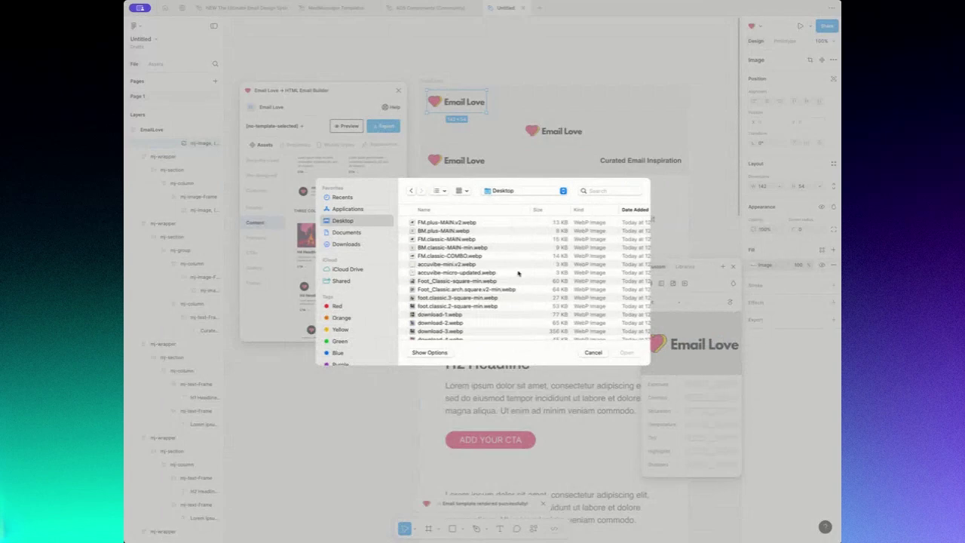
scroll(465, 280, down, 10)
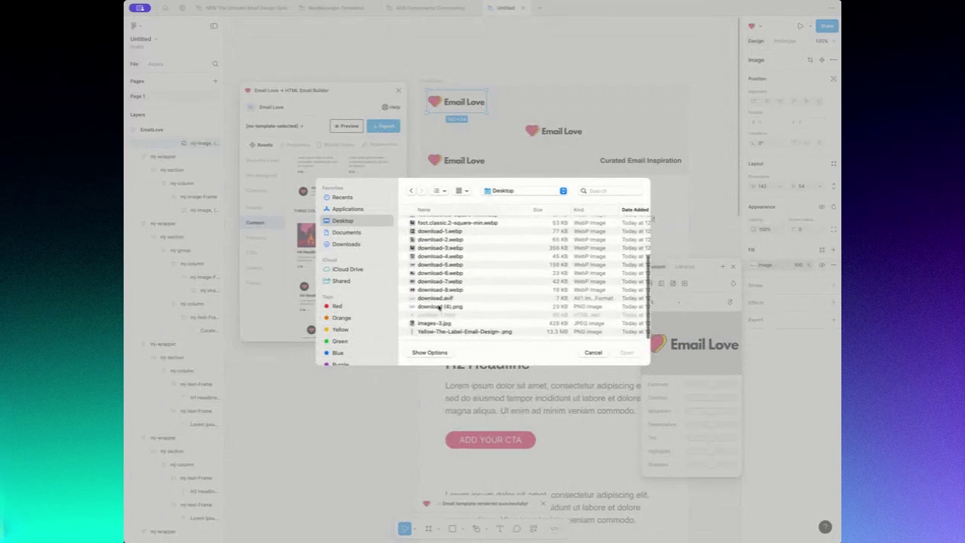
double_click(439, 307)
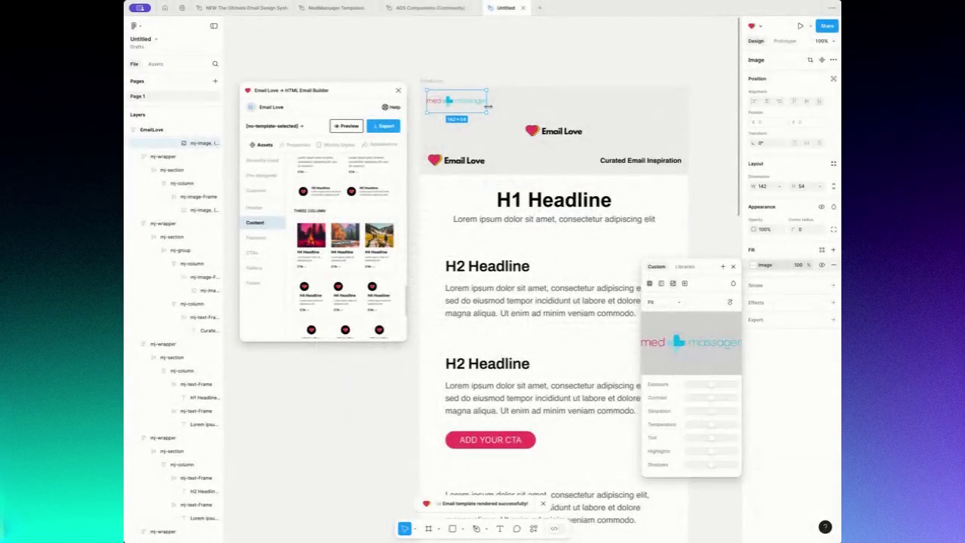
drag(488, 106, 519, 106)
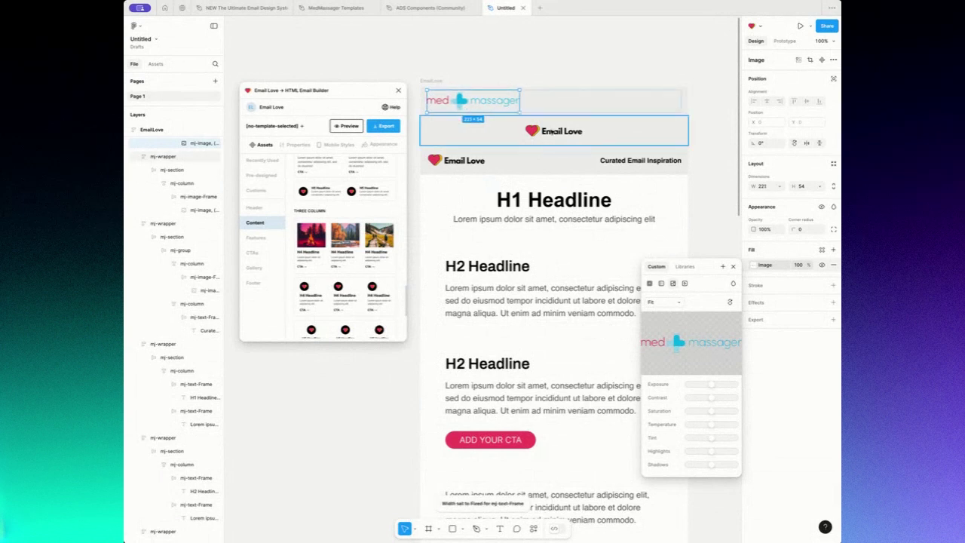
- Change the first header's background colour to white (FFFFFF)
click(662, 95)
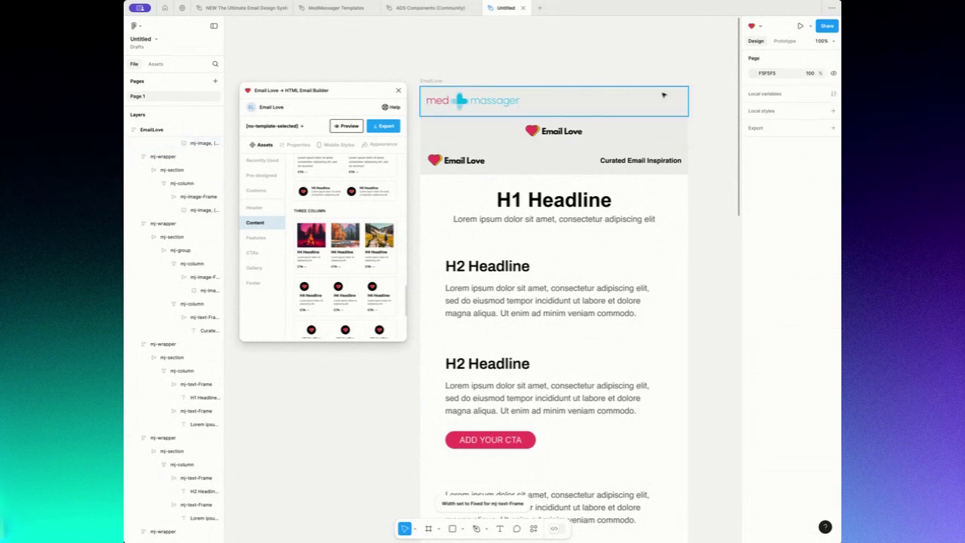
click(753, 388)
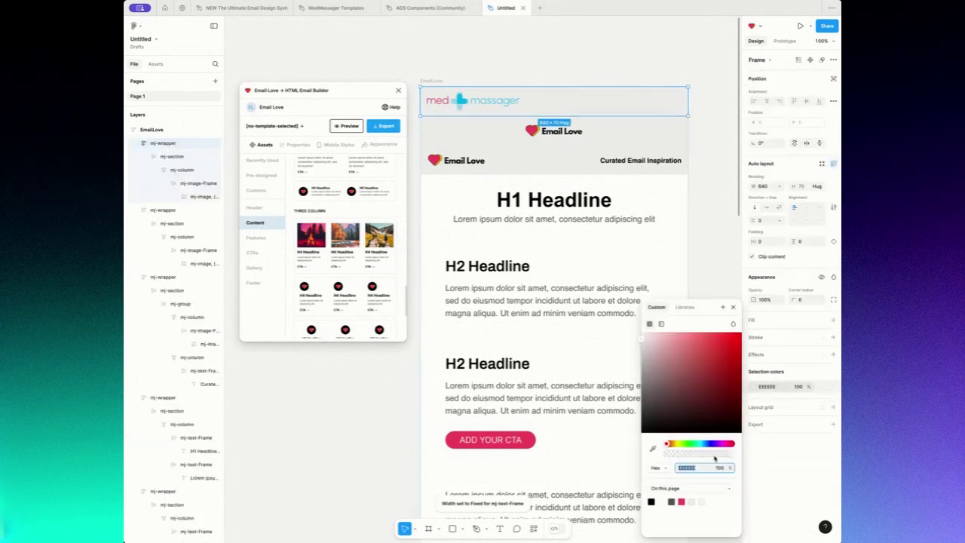
click(662, 501)
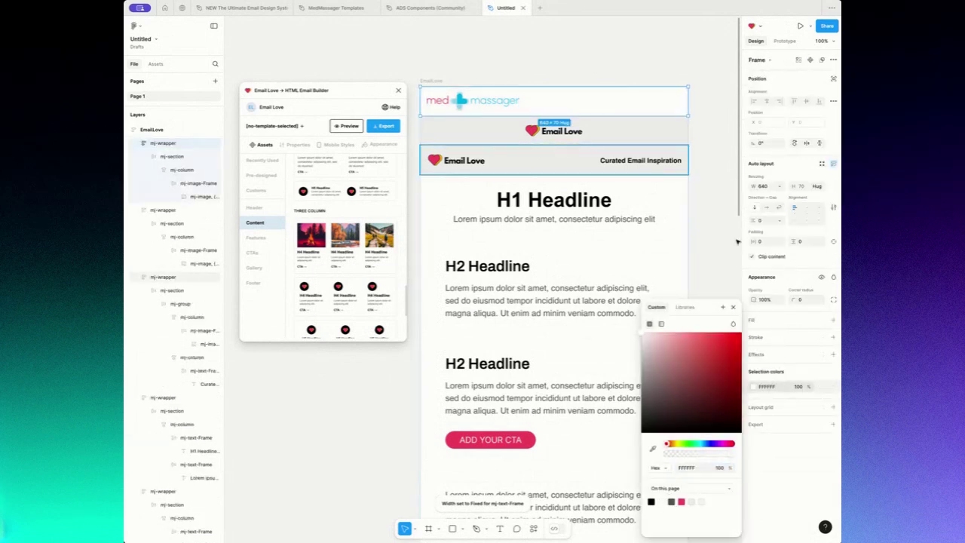
- Set the padding of the first header's mj-column to 25 horizontally and 15 vertically
click(186, 171)
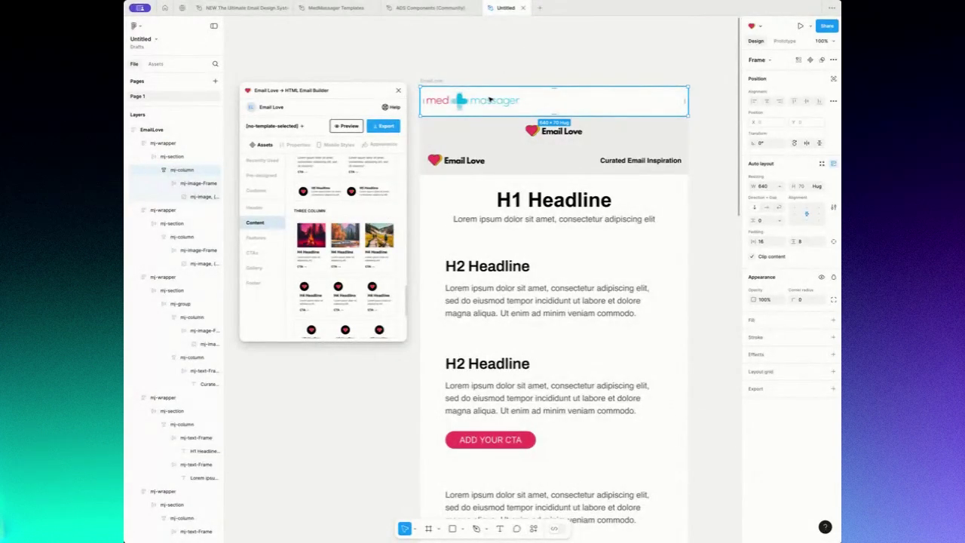
click(781, 243)
text(25)
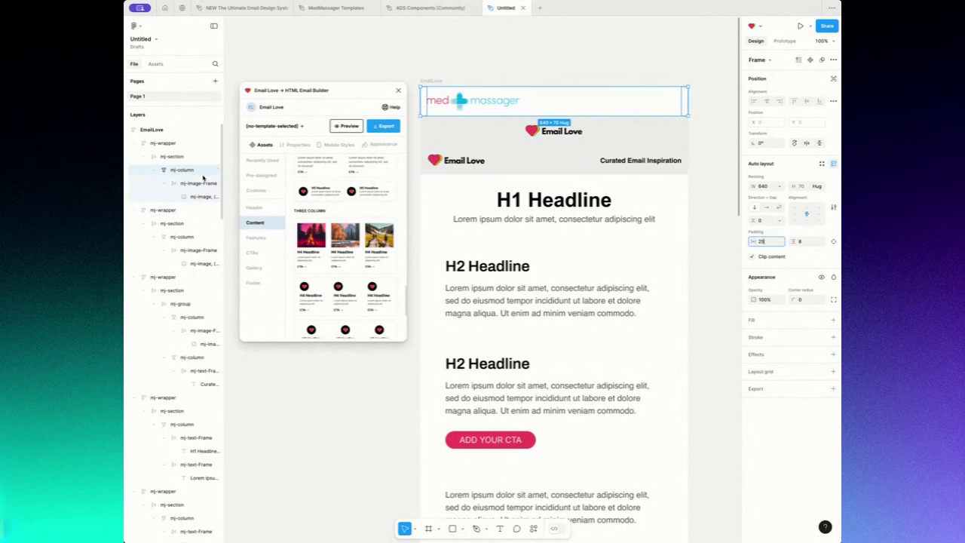
key(Return)
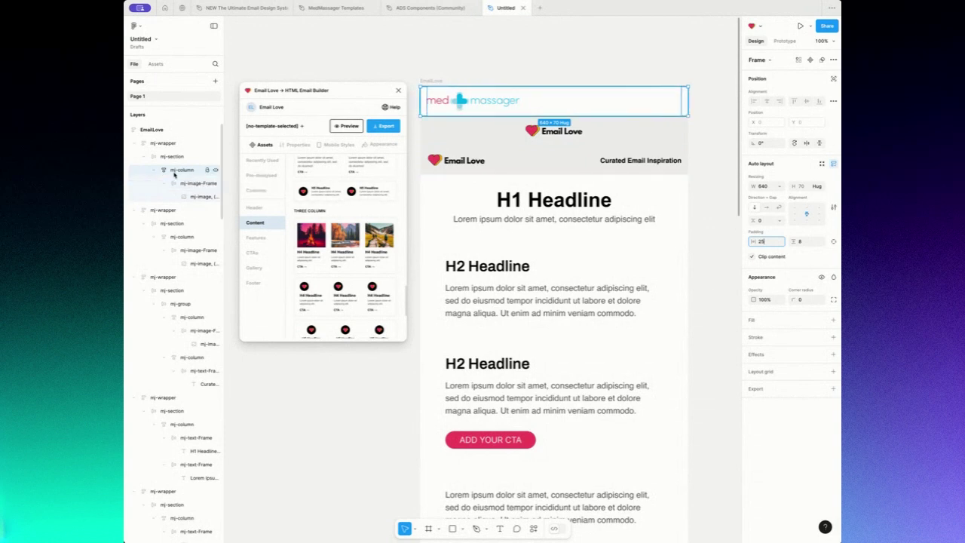
click(802, 242)
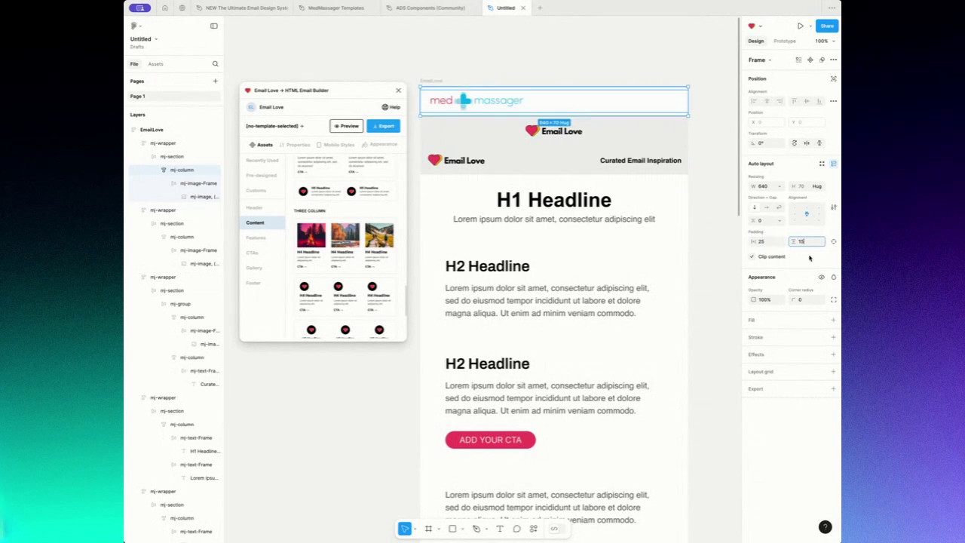
key(Return)
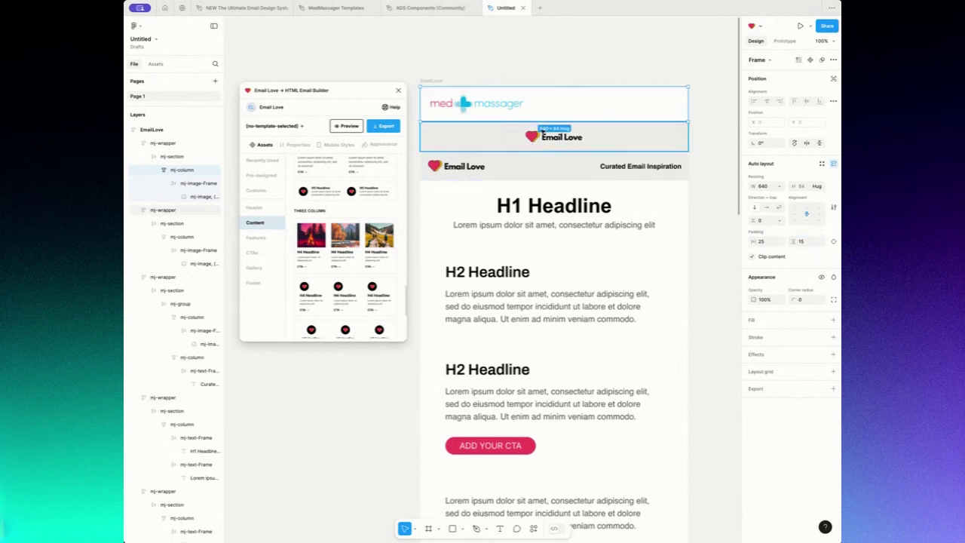
- Replace the centered header's logo with download (4).png and match the first logo's width of 221 px
double_click(468, 104)
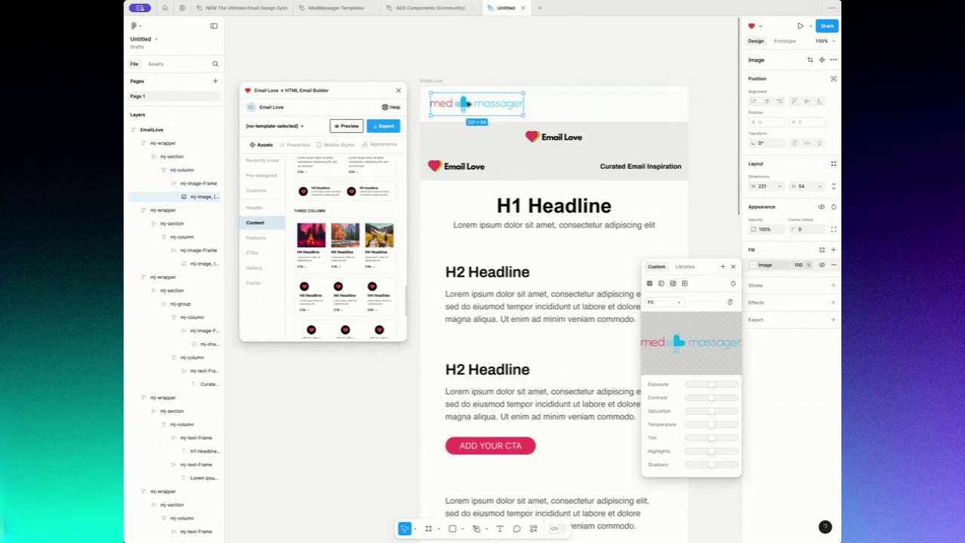
key(Escape)
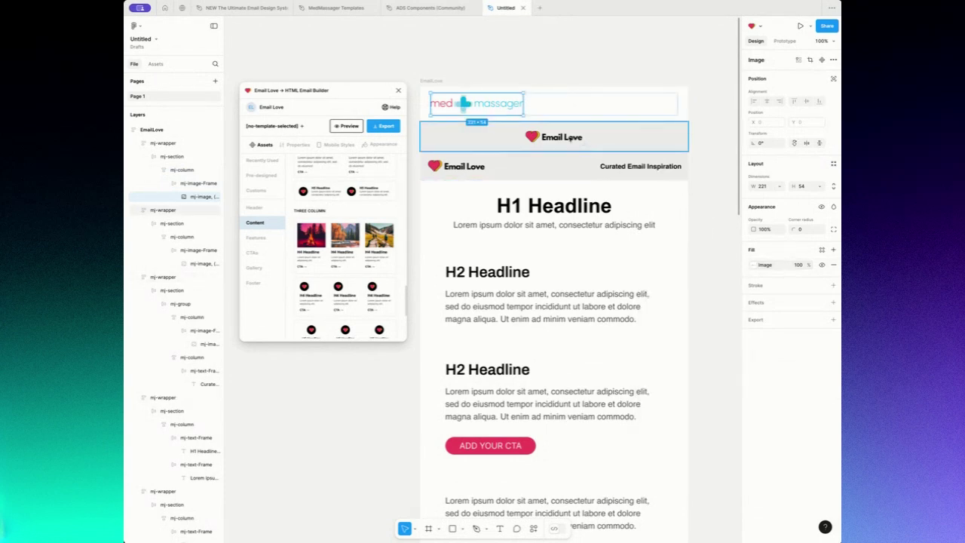
click(569, 137)
double_click(569, 137)
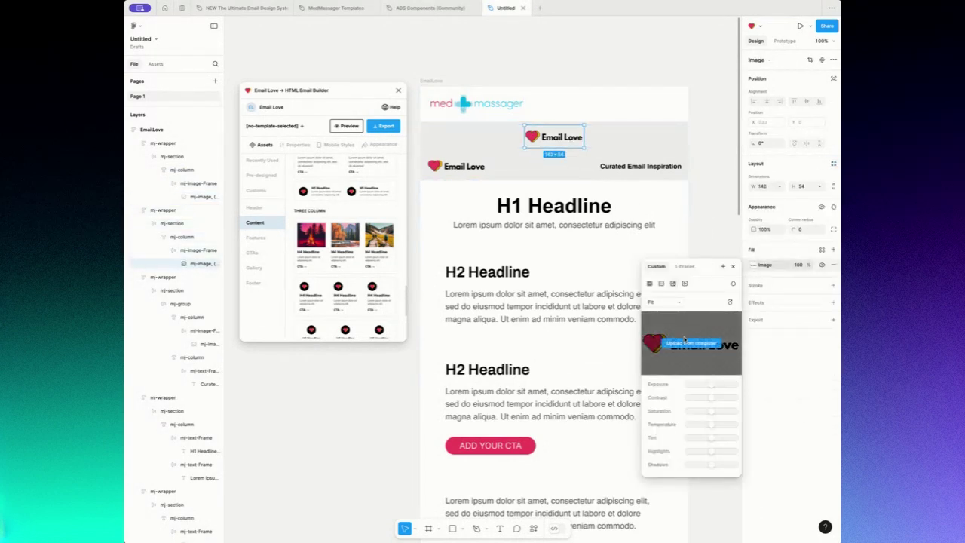
click(676, 342)
scroll(441, 241, down, 5)
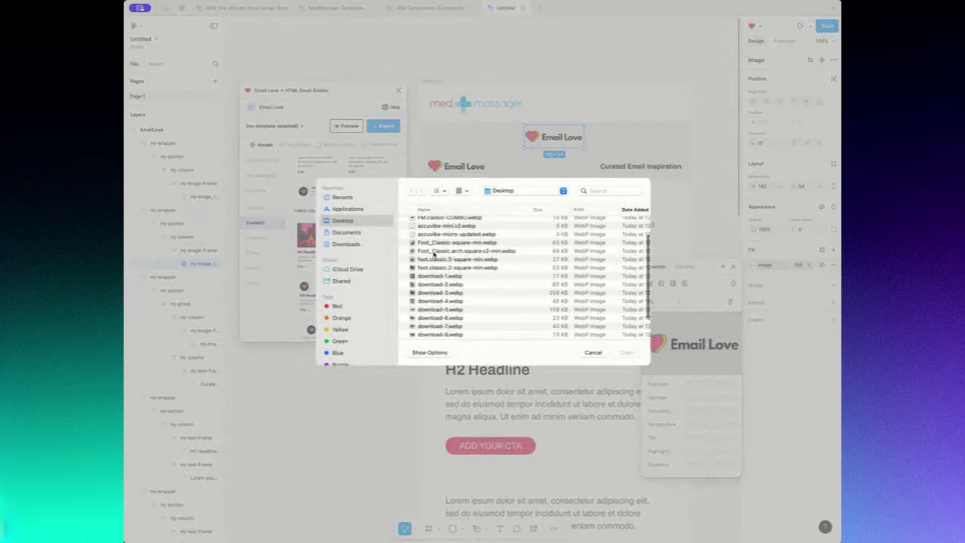
scroll(434, 254, up, 1)
double_click(440, 307)
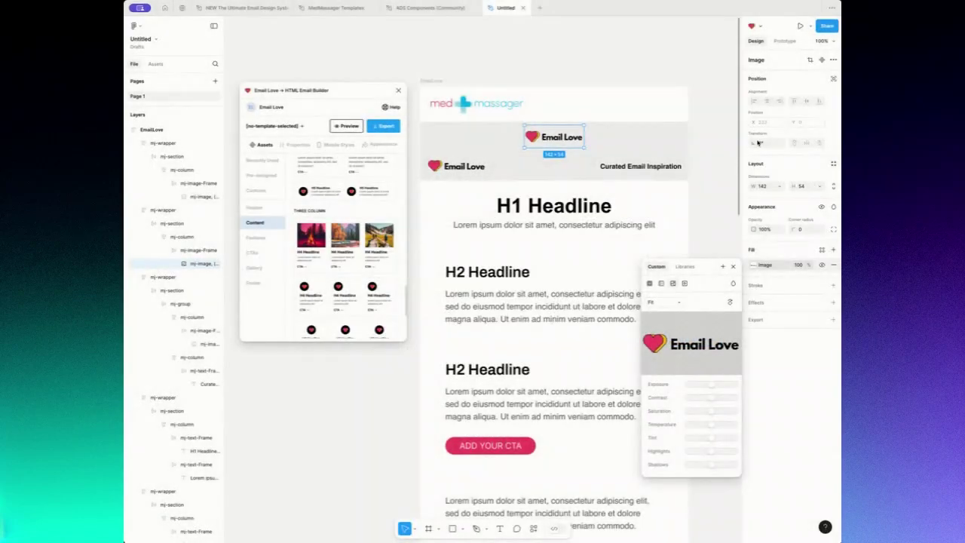
click(762, 187)
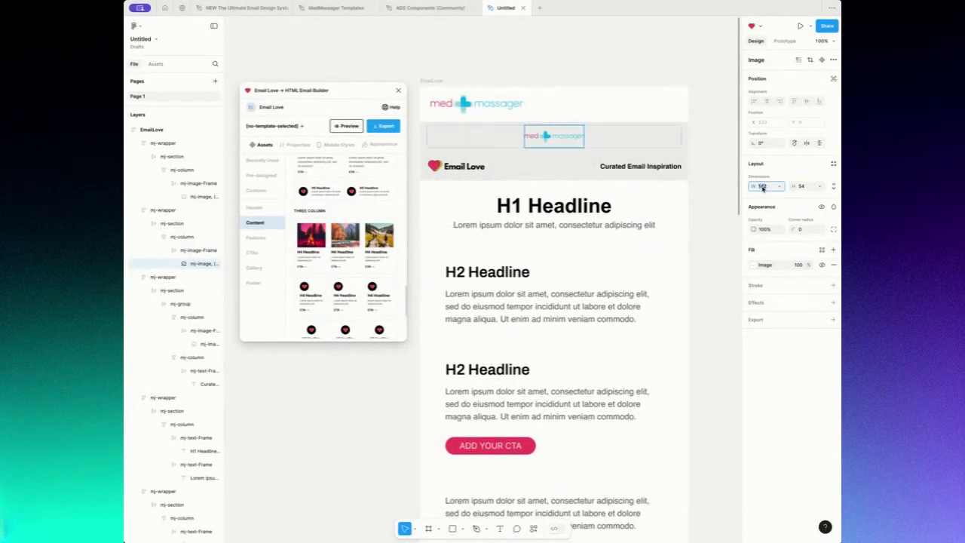
text(221)
key(Return)
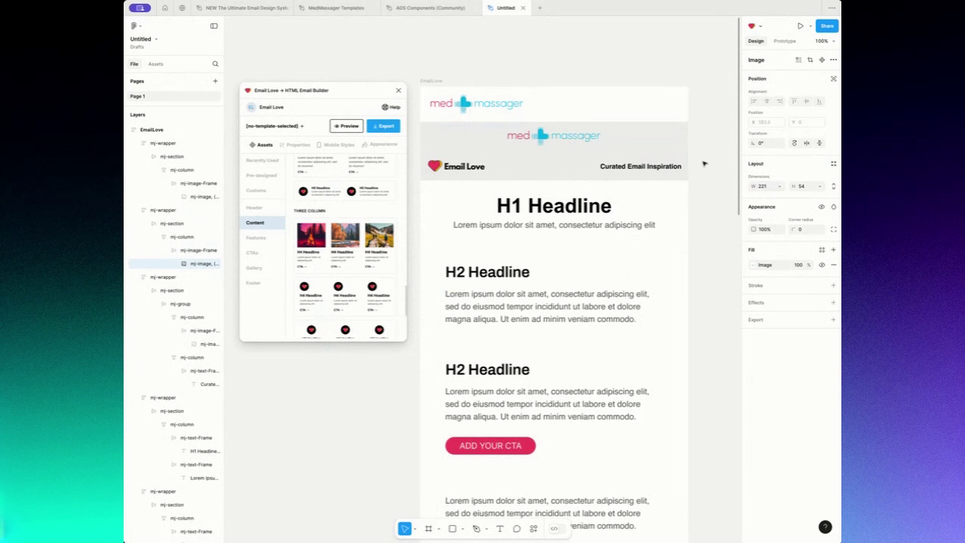
- Set the fill of the centered header's mj-section to white (FFFFFF) and its horizontal padding to 25
click(687, 140)
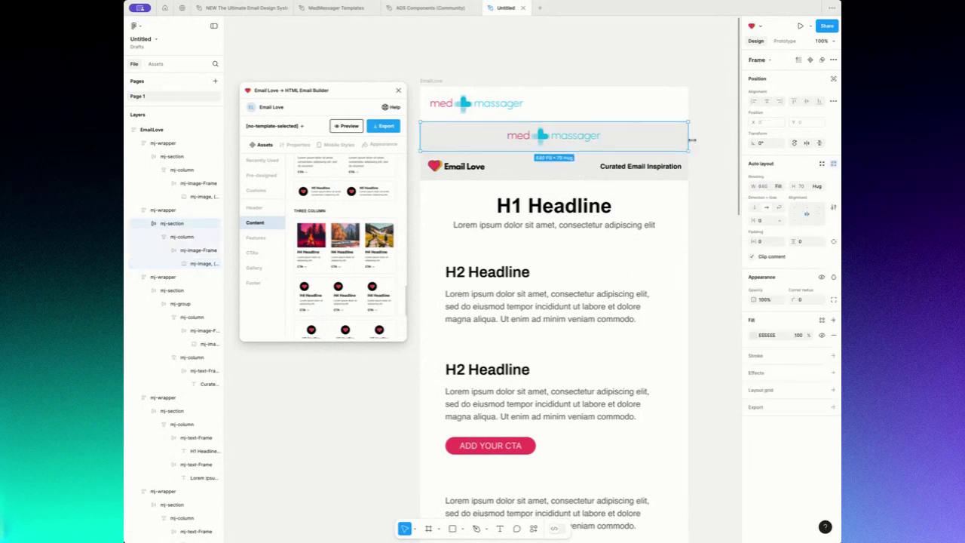
click(753, 334)
drag(682, 411, 632, 319)
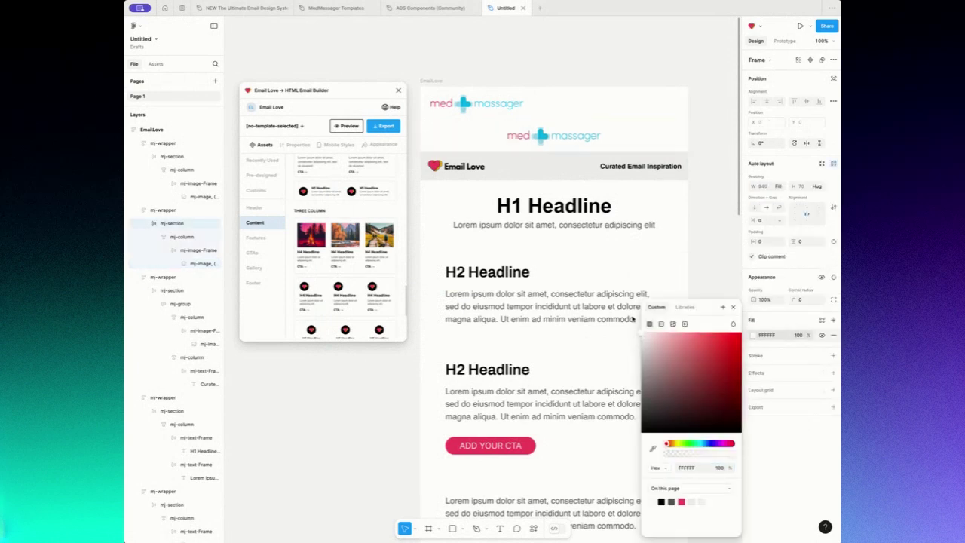
click(764, 243)
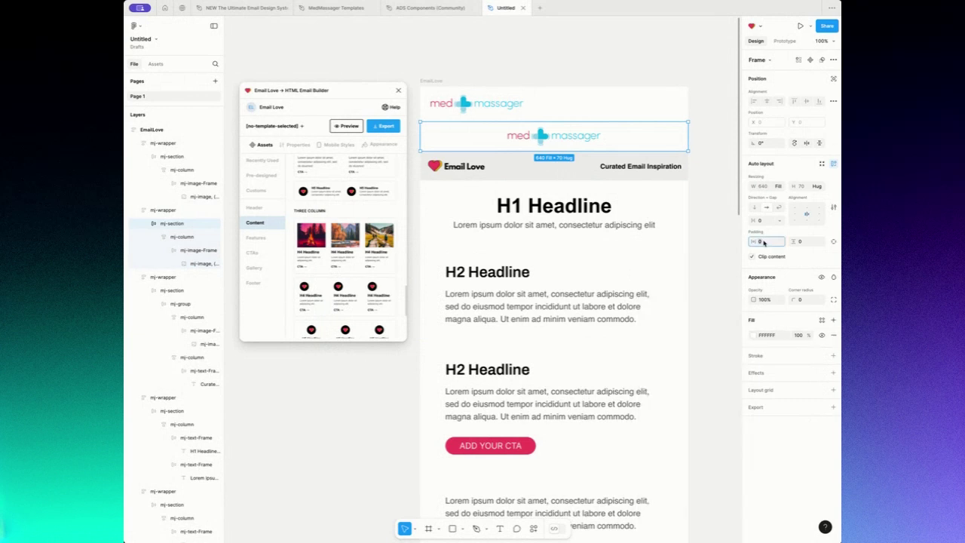
click(801, 241)
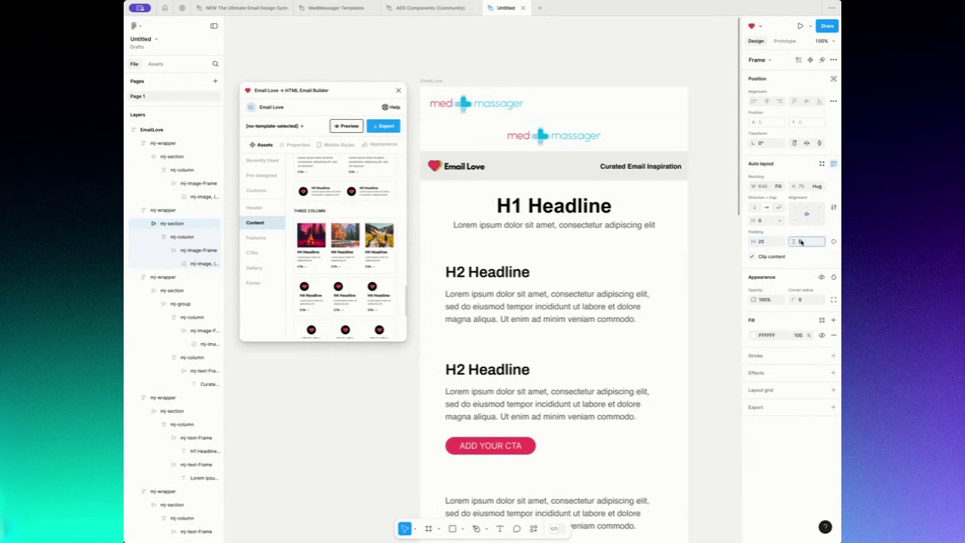
- Set the padding of the centered header's mj-column to 25 horizontally and 15 vertically
click(174, 237)
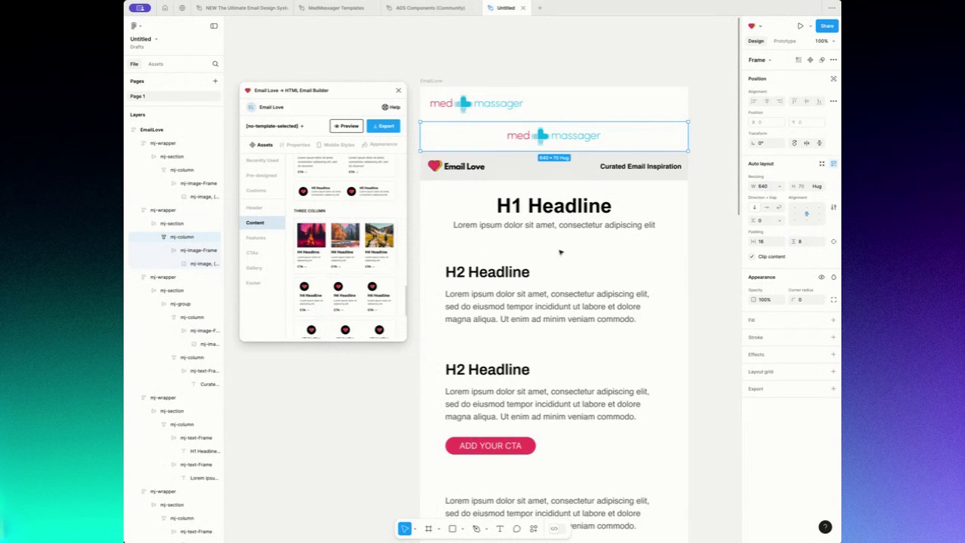
click(762, 242)
text(25)
click(801, 242)
text(15)
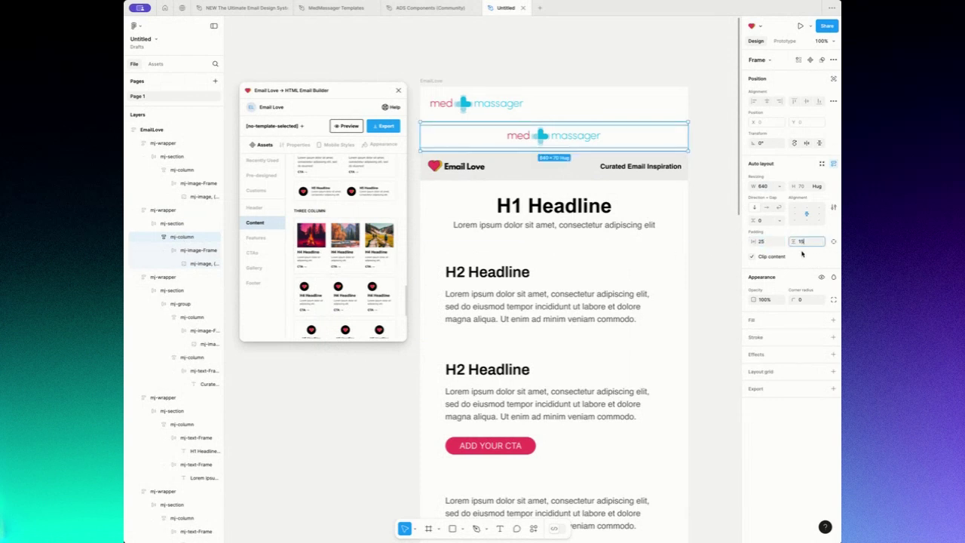
key(Return)
- Change the grey background of the header with the "Curated Email Inspiration" text to white (FFFFFF)
click(476, 172)
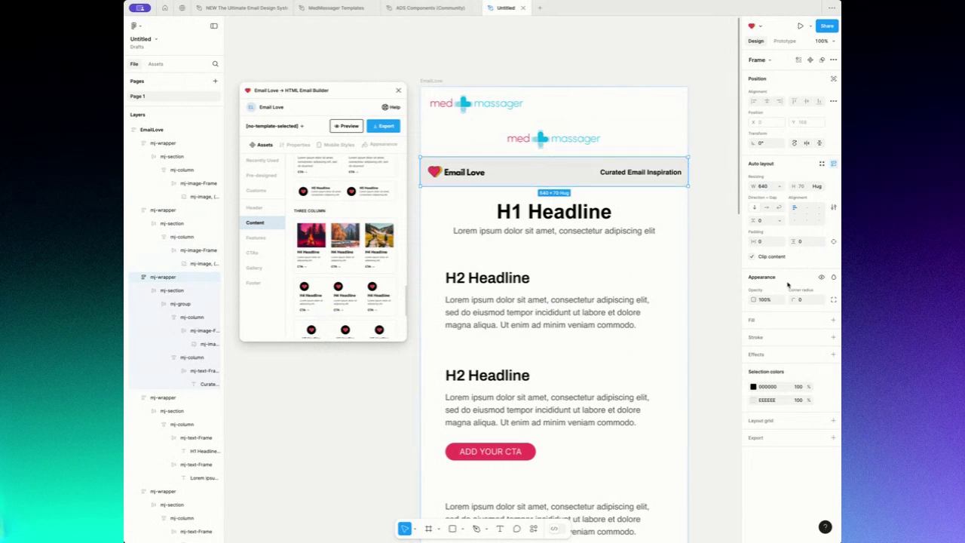
click(753, 401)
text(FFFFFF)
key(Return)
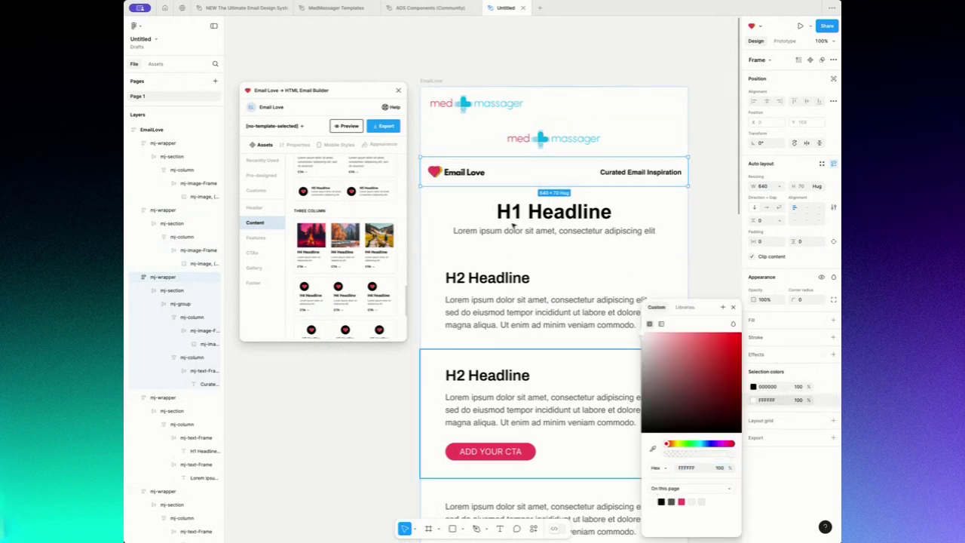
- Replace the Email Love logo in the third header with the image download (4).png
click(455, 172)
double_click(455, 173)
double_click(455, 173)
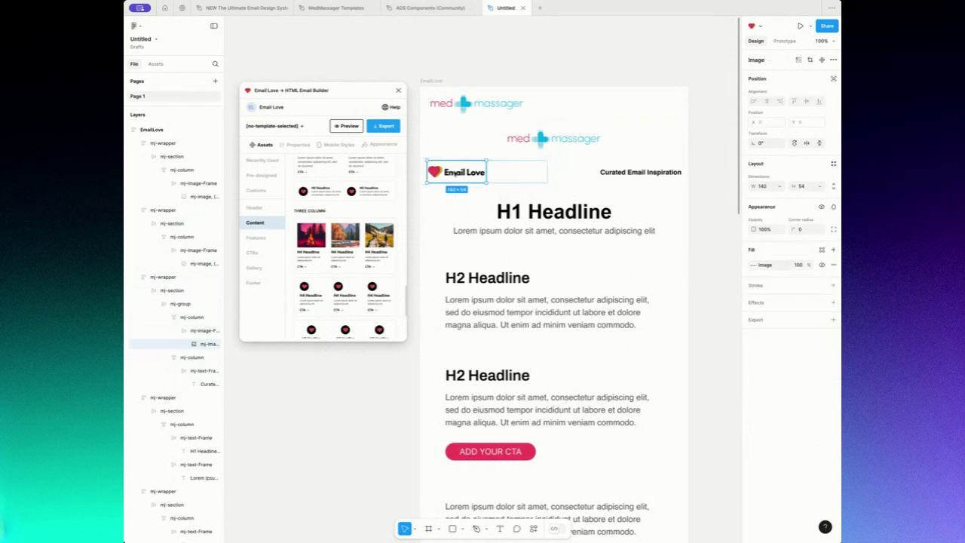
double_click(456, 173)
click(687, 345)
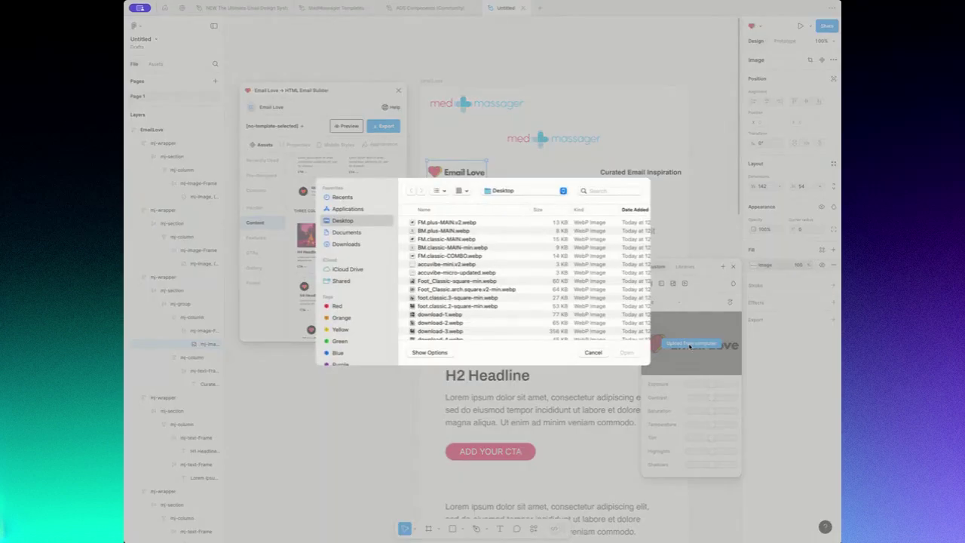
scroll(426, 287, down, 5)
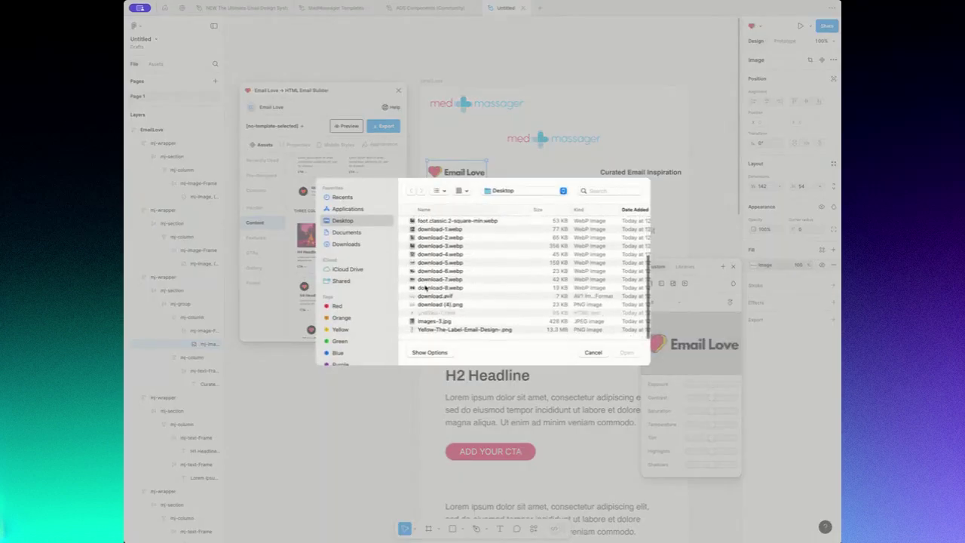
scroll(419, 248, up, 3)
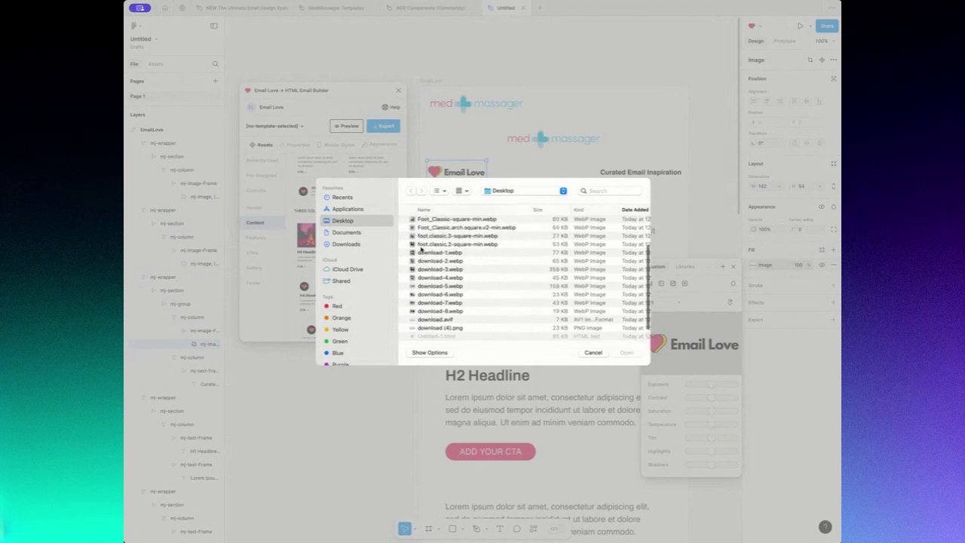
double_click(442, 328)
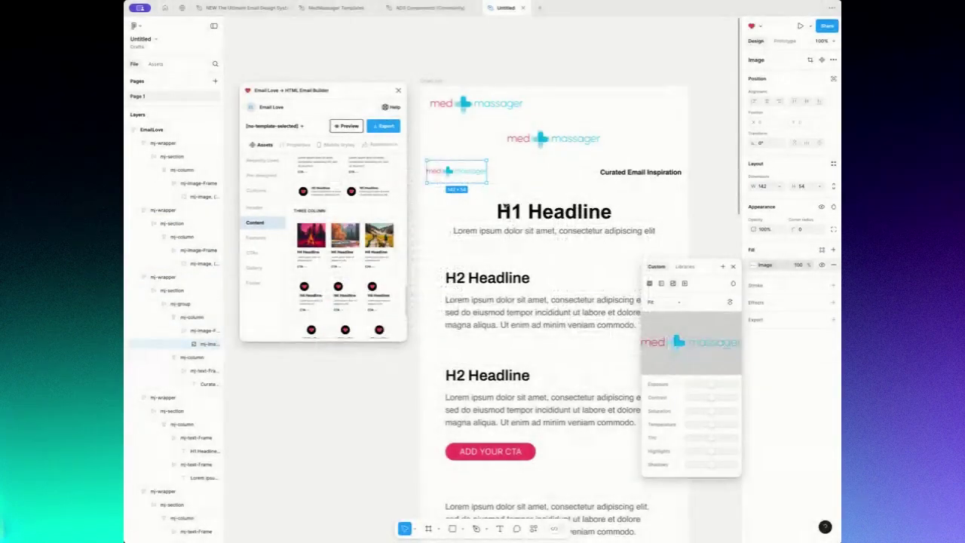
- Set the width of the third header's logo image to 221 px
click(762, 187)
text(2)
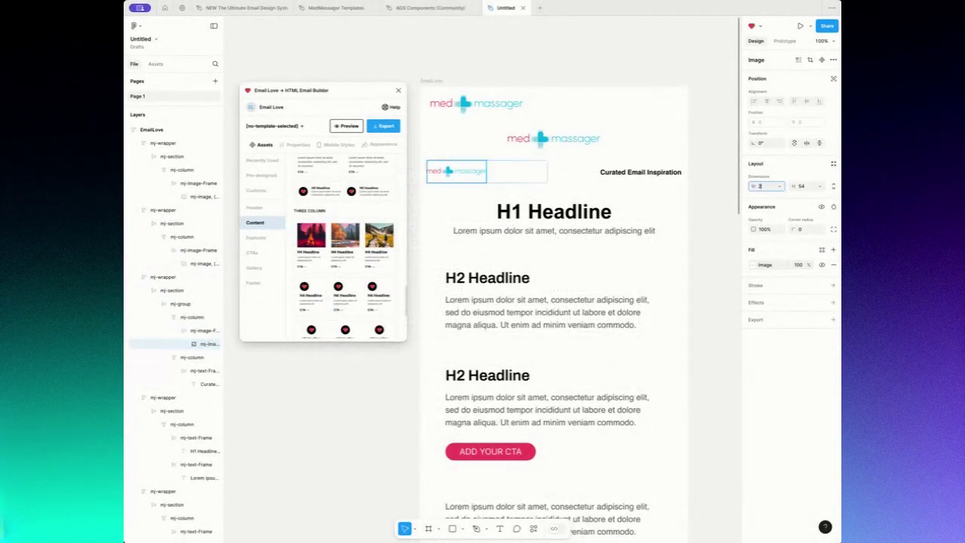
text(21)
key(Return)
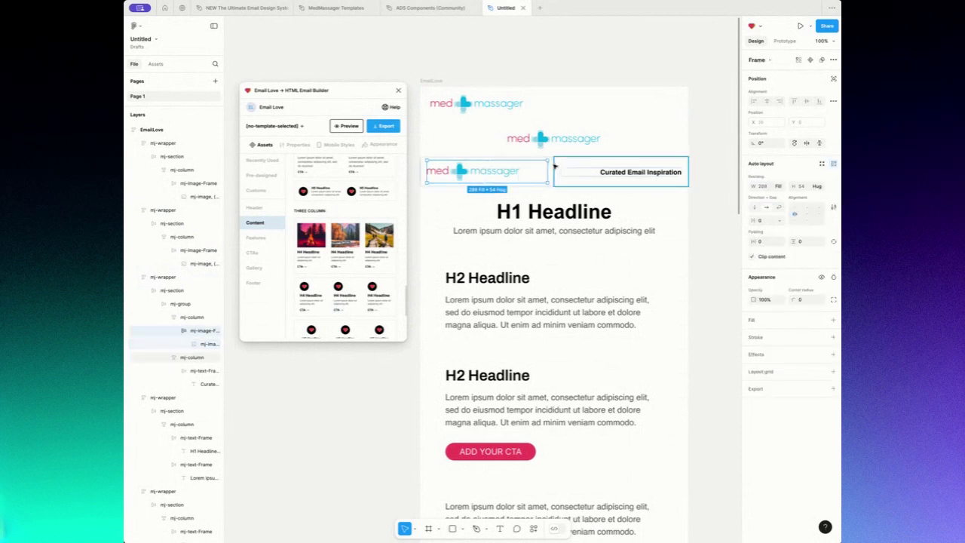
- Set the padding of the third header's logo mj-column to 25 horizontally and 15 vertically
click(551, 164)
click(551, 164)
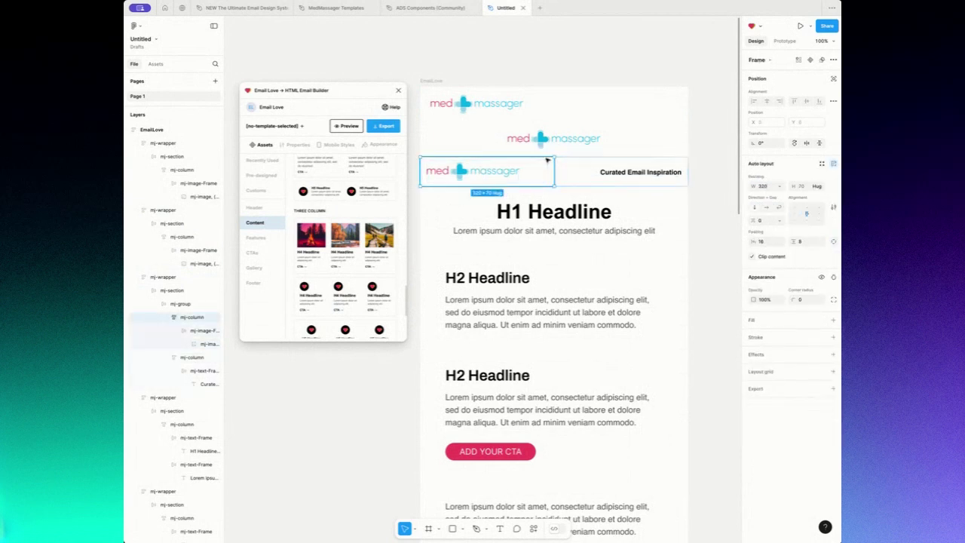
click(762, 241)
text(2)
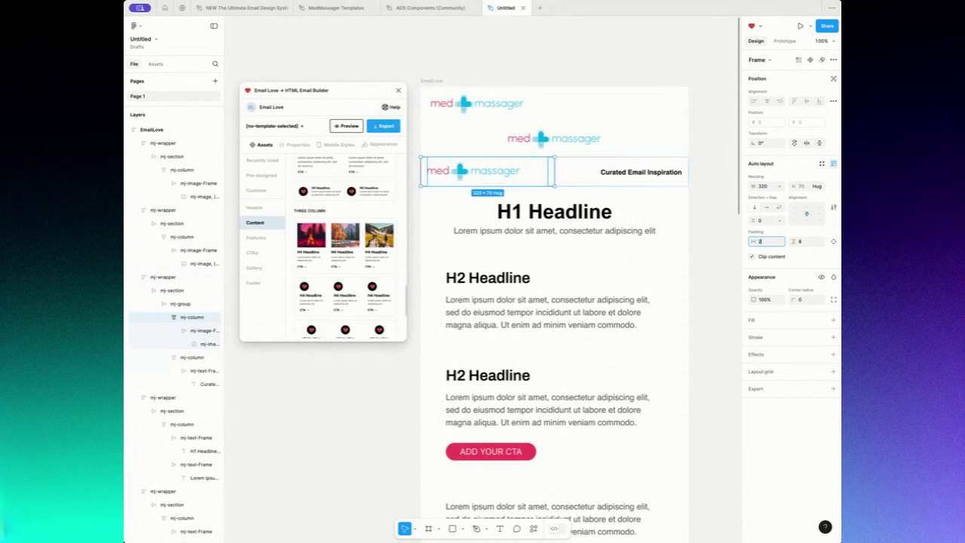
text(5)
click(809, 242)
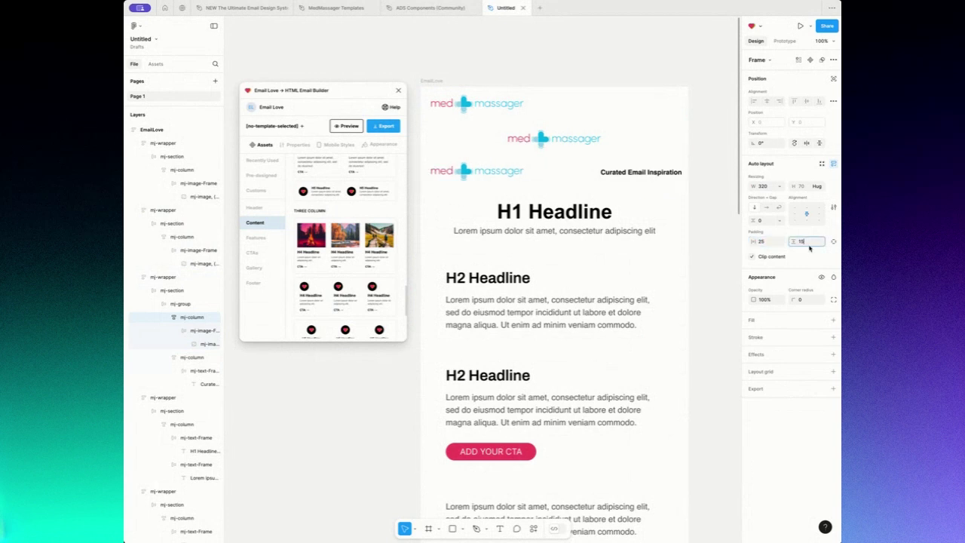
key(Return)
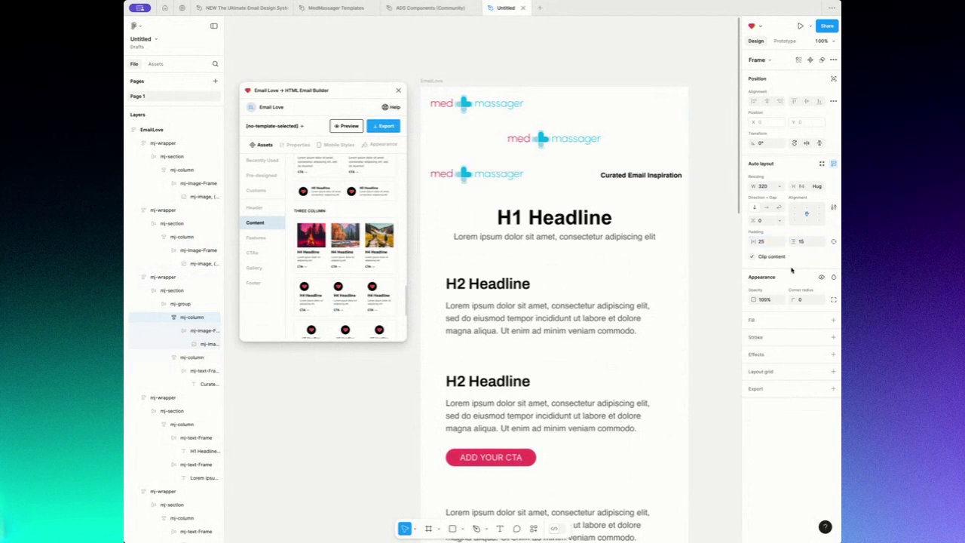
- Set the left and right padding of the mj-column holding the "Curated Email Inspiration" text to 25
click(607, 185)
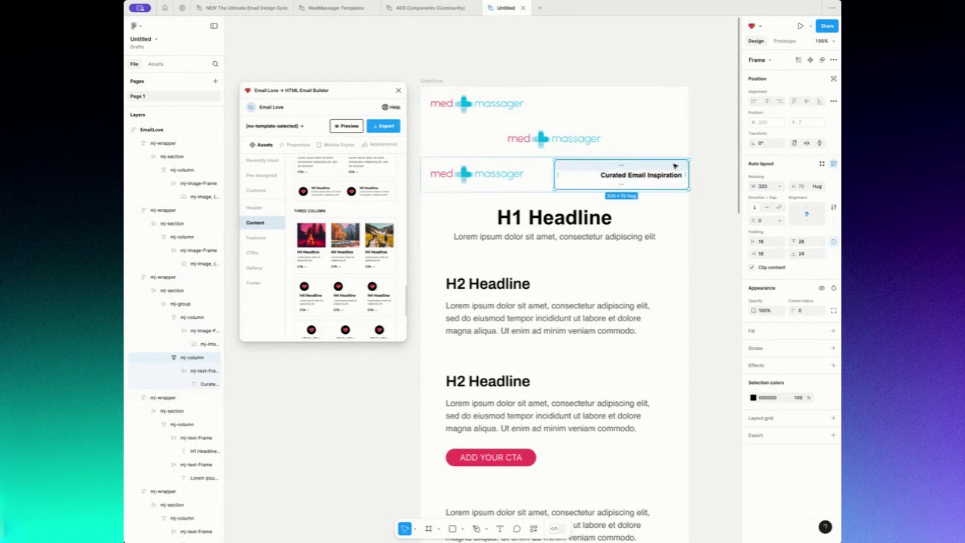
click(768, 243)
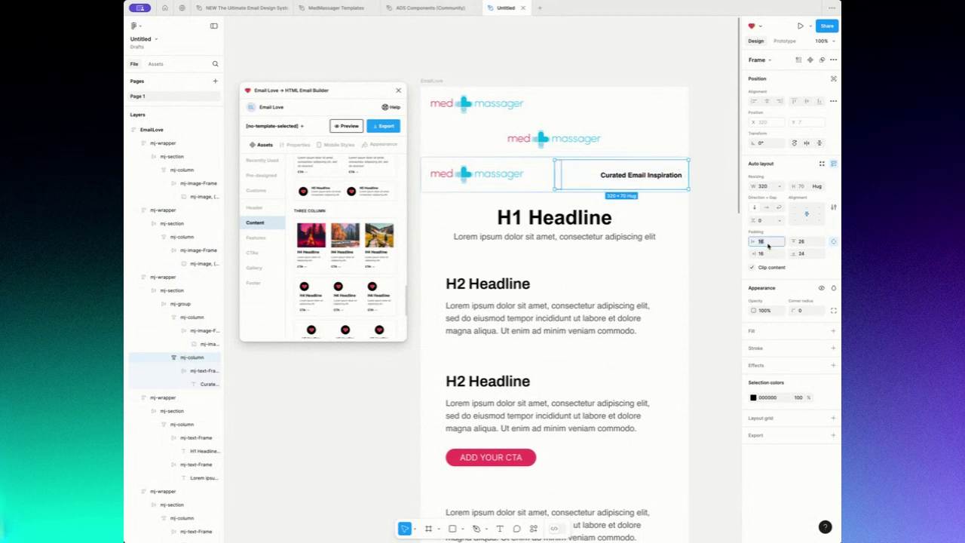
text(25)
key(Tab)
text(2)
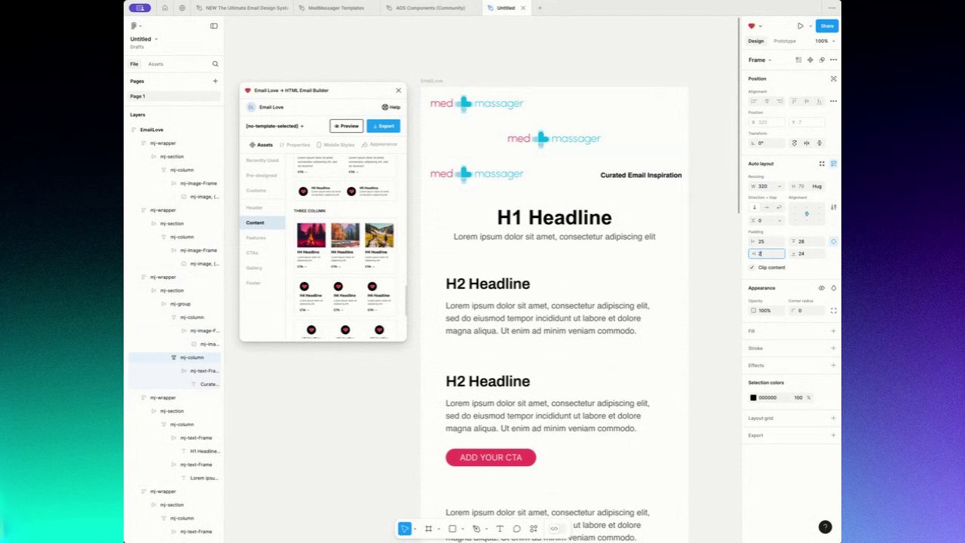
text(5)
key(Return)
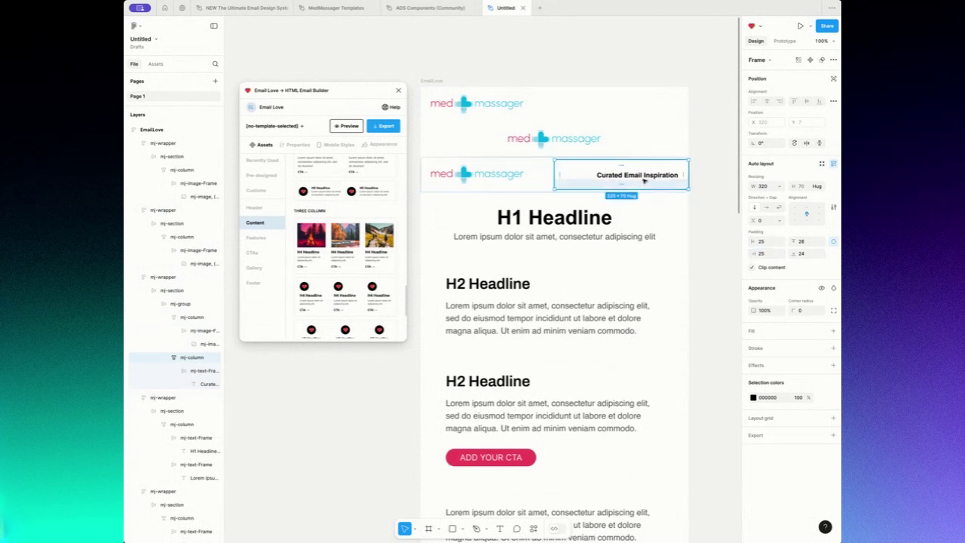
- Recolor the "Curated Email Inspiration" text with the cyan sampled from the logo (00B4E5) and reword it as "It's time to relax"
click(646, 176)
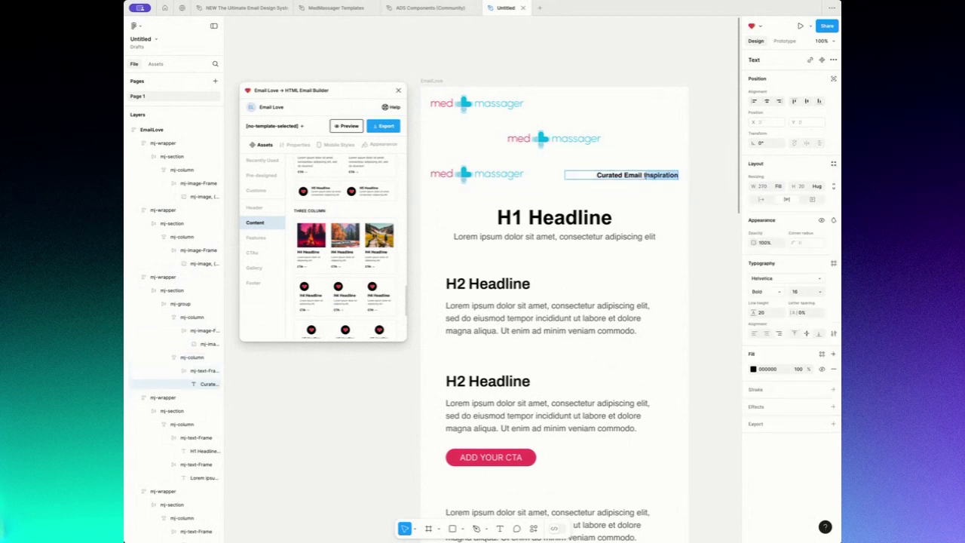
click(753, 368)
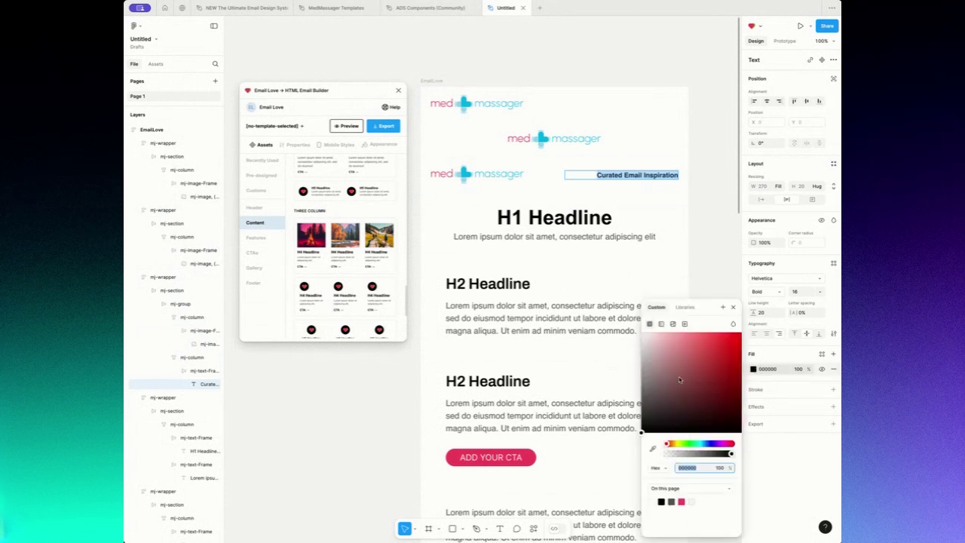
click(653, 448)
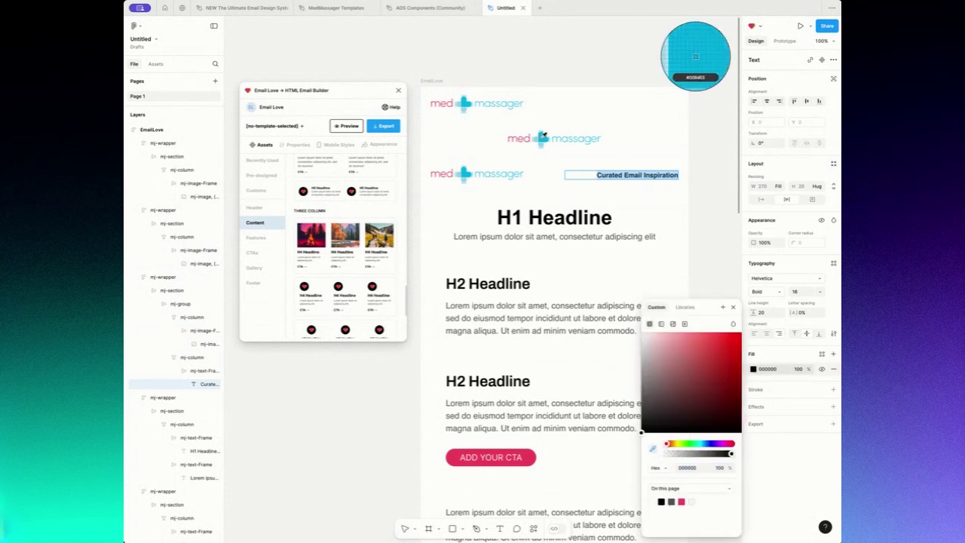
click(542, 136)
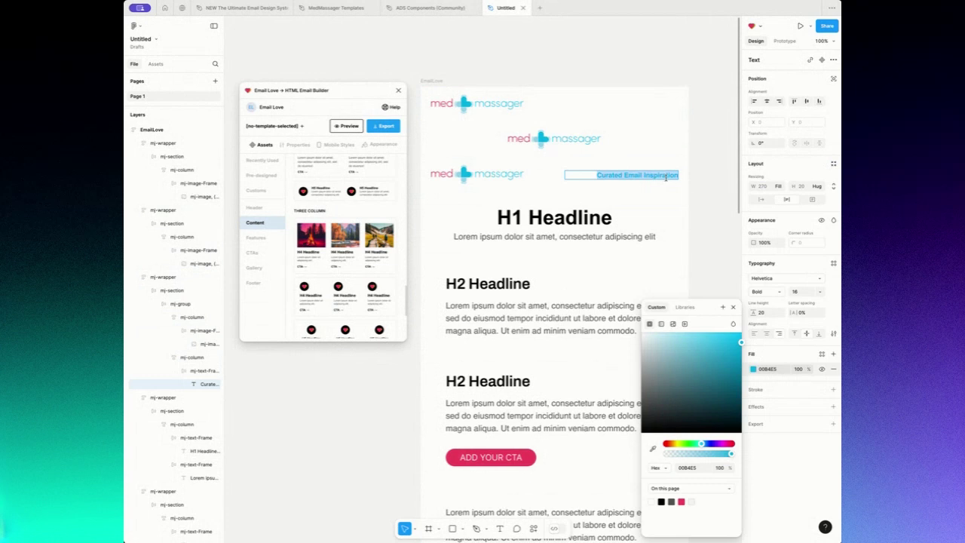
key(BackSpace)
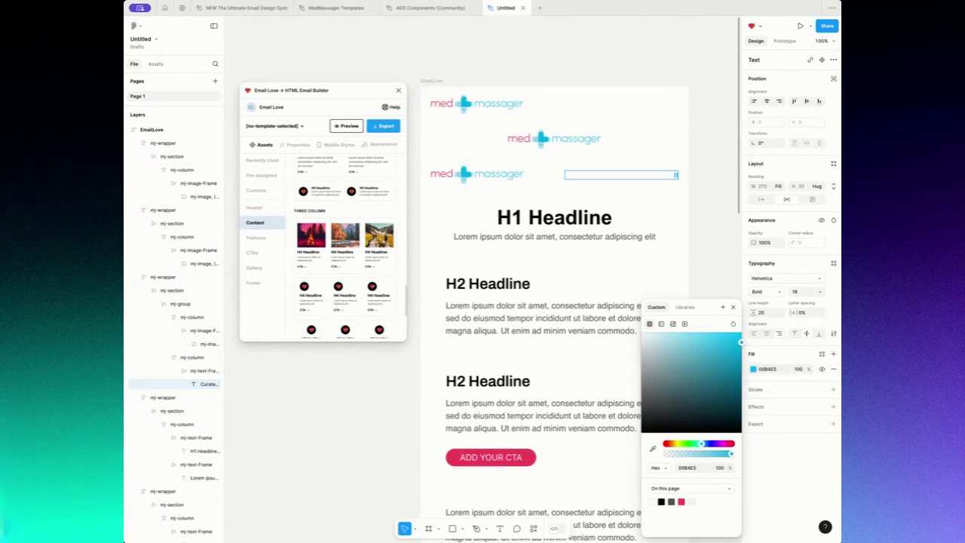
text(It's time to relax)
click(711, 182)
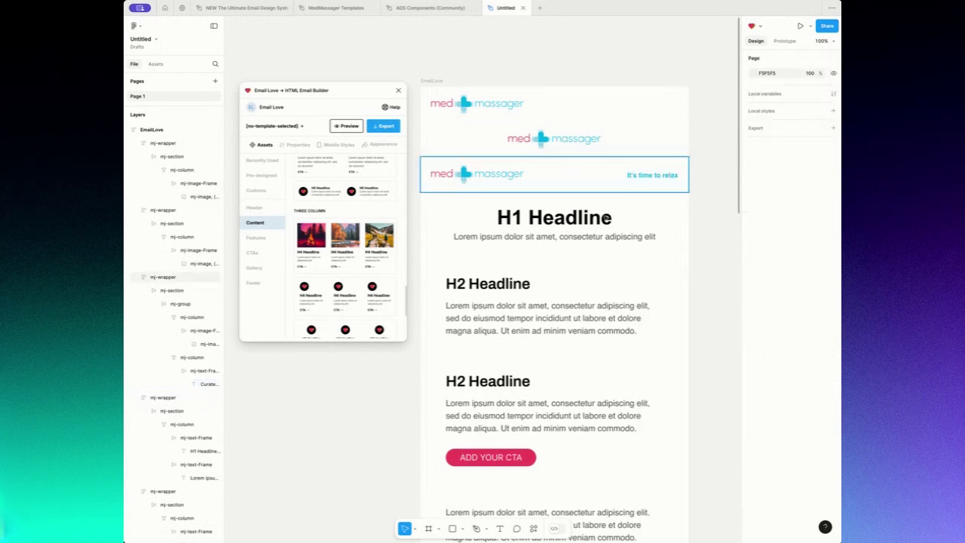
- Change the H1 Headline text color to the brand cyan 00B4E5 from the colors on this page
click(569, 219)
double_click(568, 219)
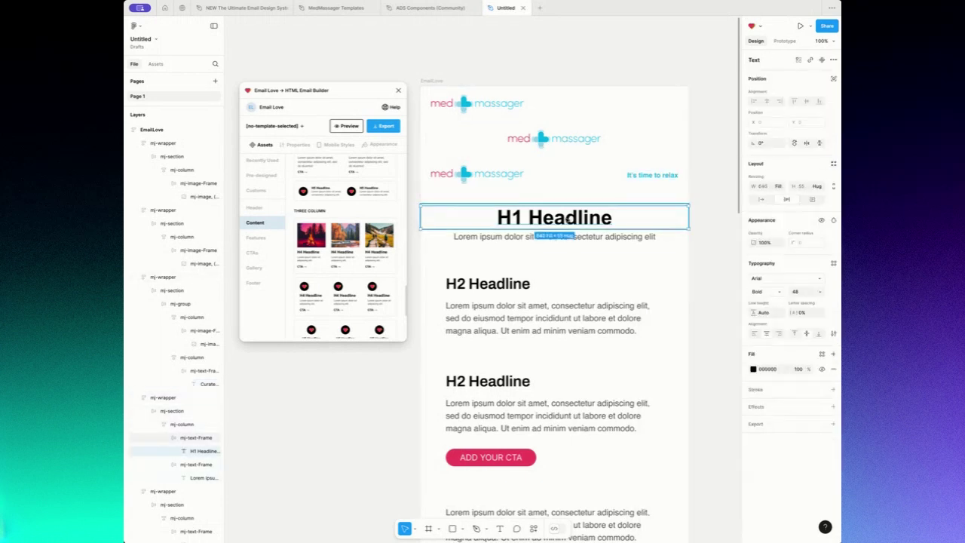
double_click(569, 219)
click(752, 370)
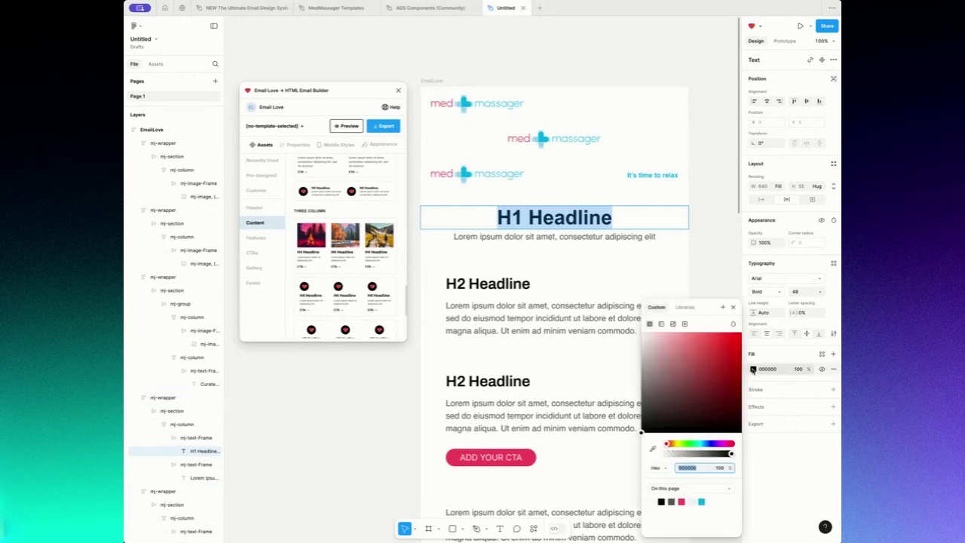
click(701, 502)
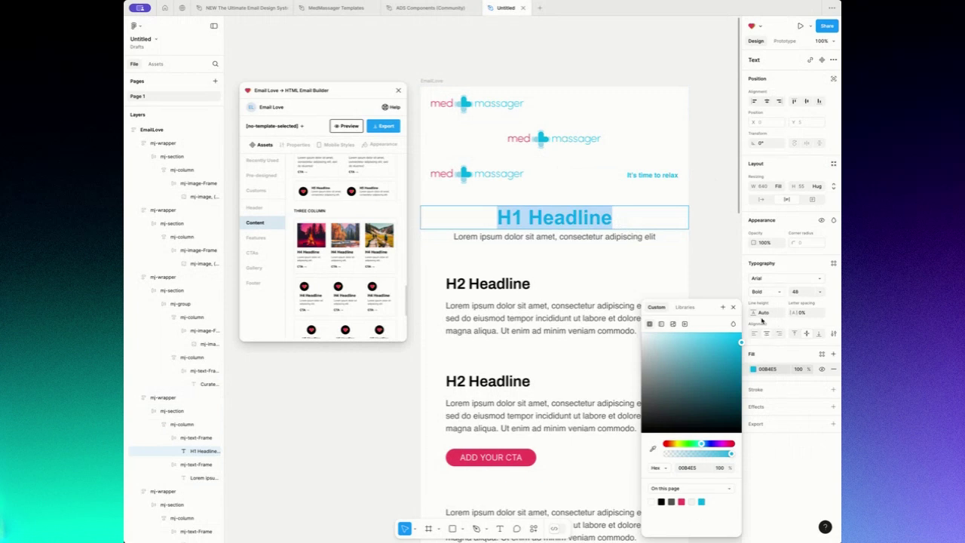
click(760, 305)
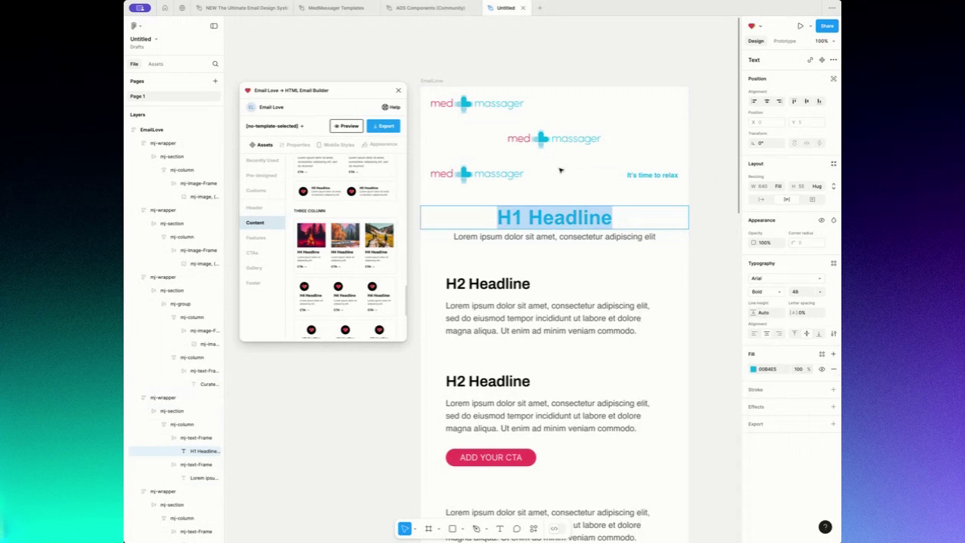
click(715, 211)
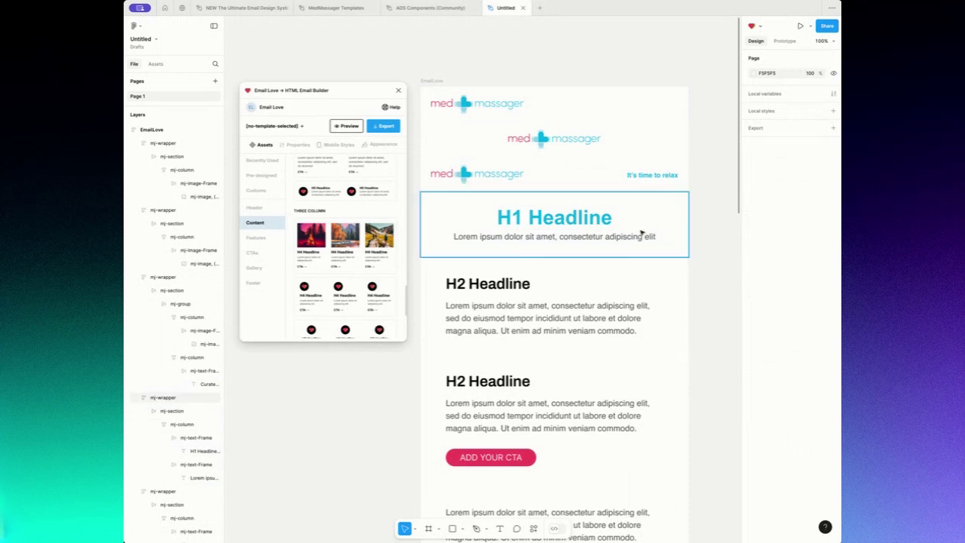
- Change the first H2 Headline's text color to the brand cyan from the page colors
click(470, 297)
double_click(475, 286)
key(Return)
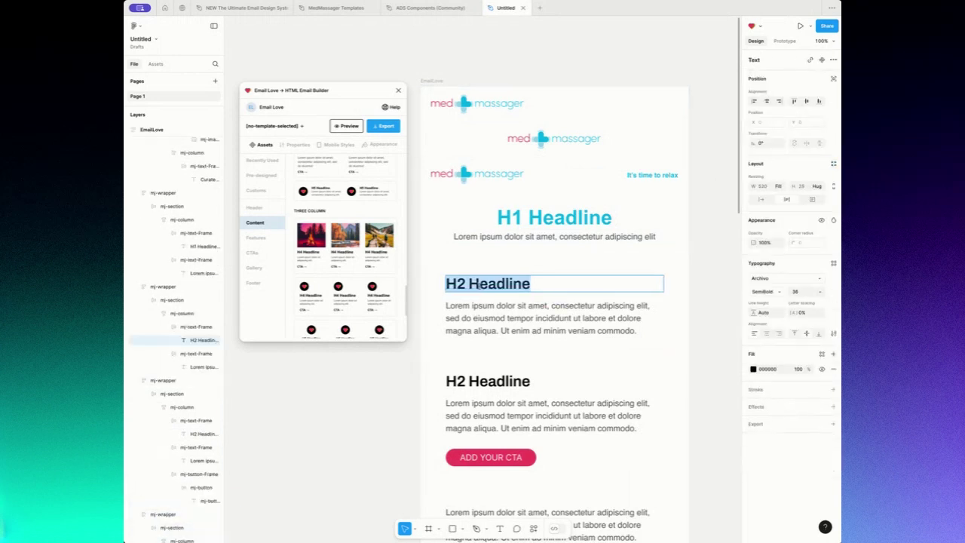
click(753, 369)
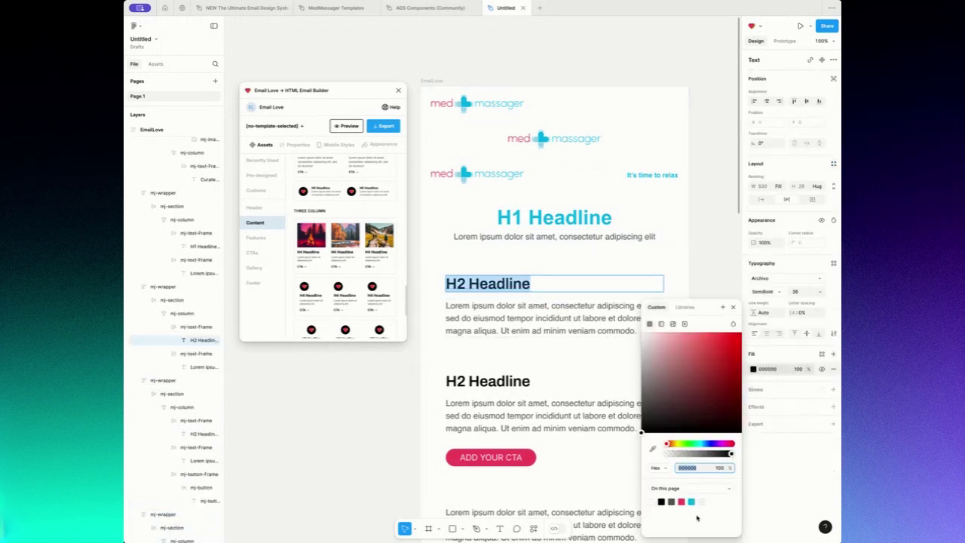
click(691, 502)
- Set the paragraph under the first H2 Headline to font size 16 and line height 27
double_click(515, 308)
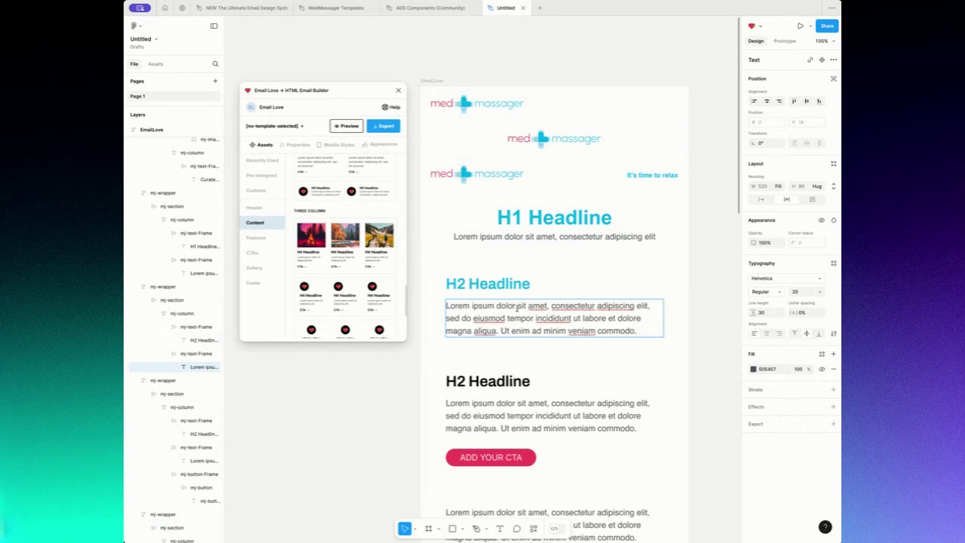
key(ctrl+a)
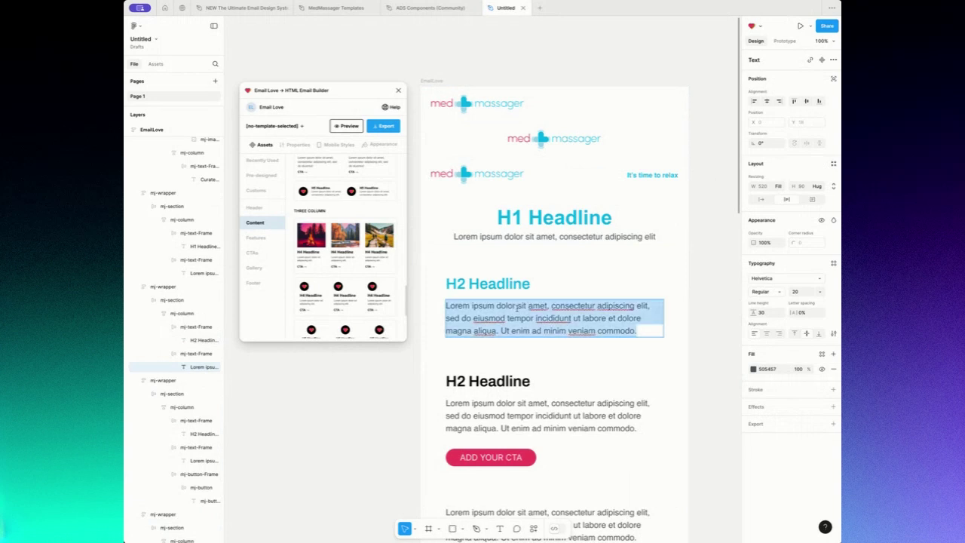
click(819, 292)
click(805, 295)
click(805, 295)
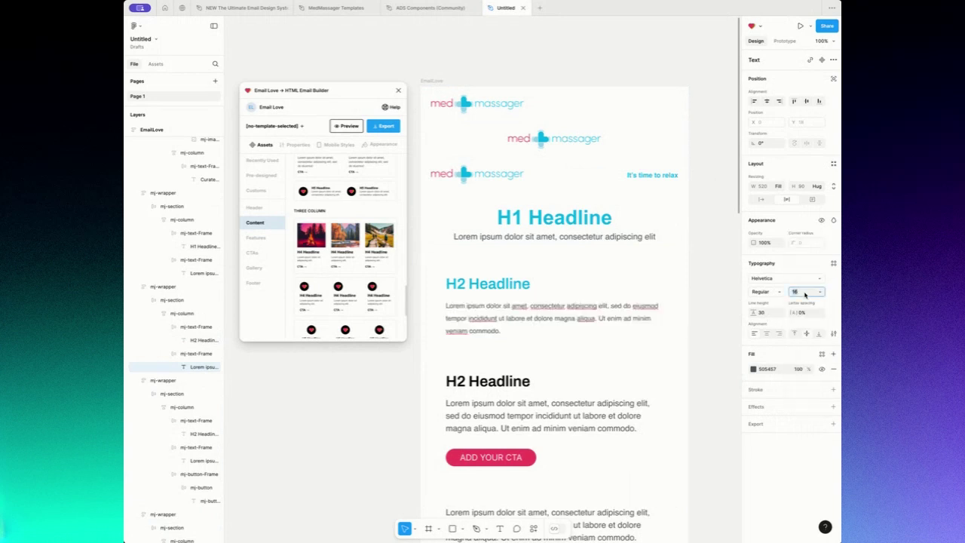
click(769, 314)
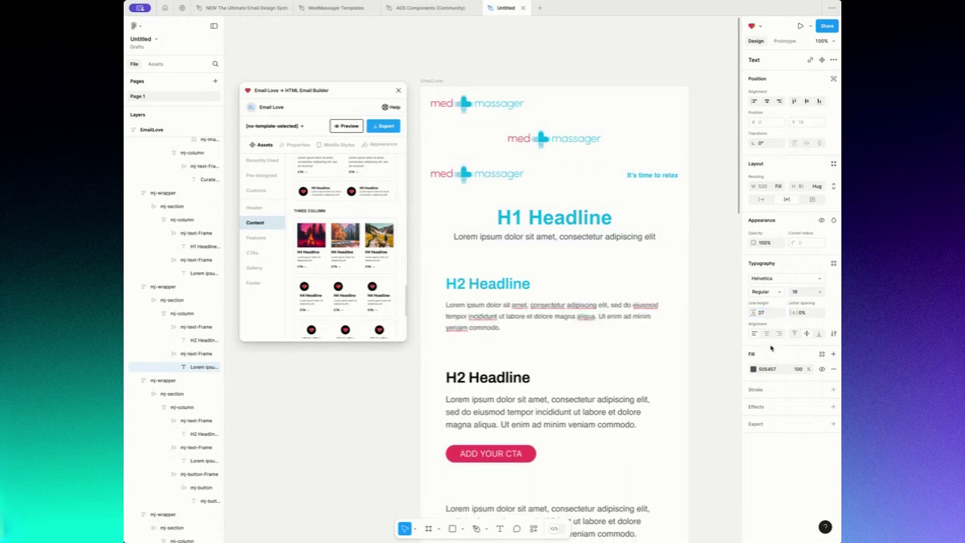
- Set the paragraph above the "ADD YOUR CTA" button to font size 16 and line height 27
click(571, 420)
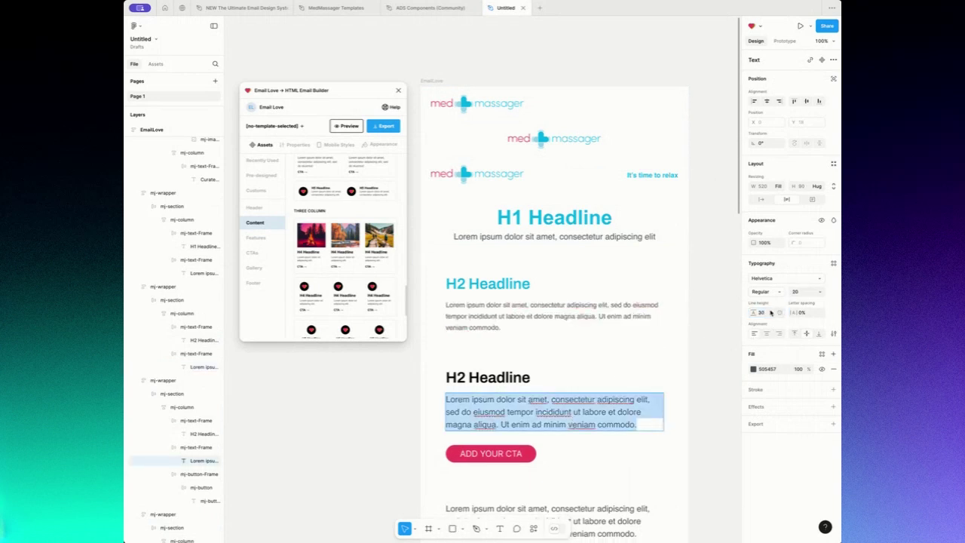
click(795, 292)
click(769, 313)
text(27)
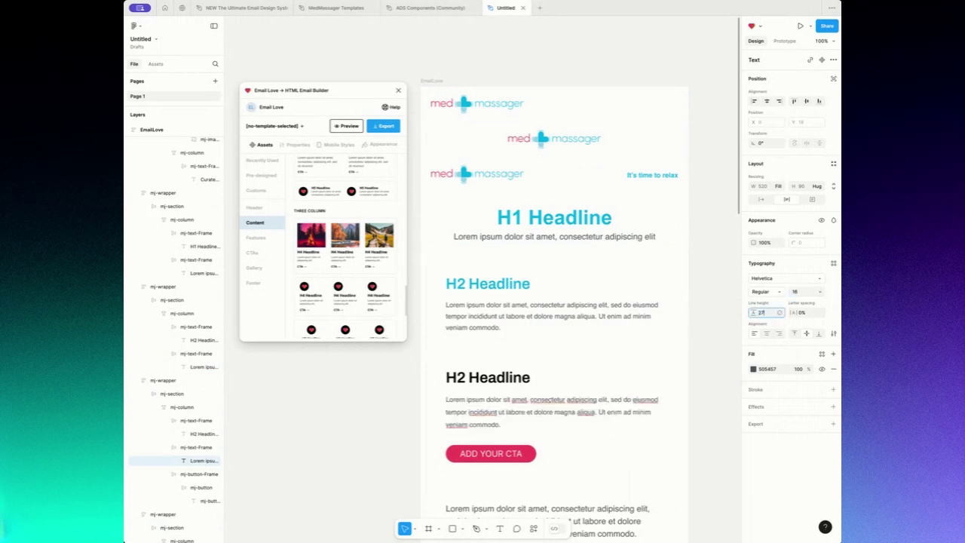
key(Return)
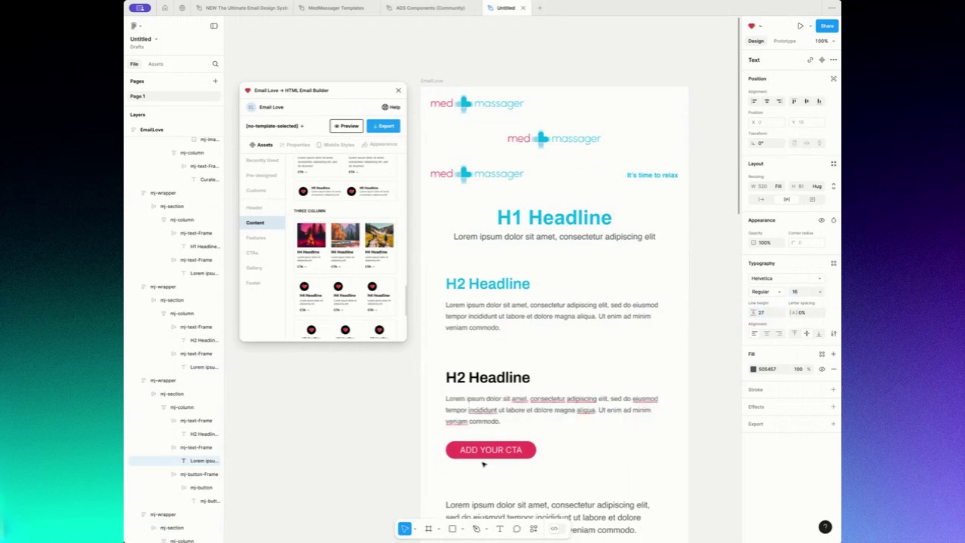
- Change the text color of the H2 Headline above the "ADD YOUR CTA" button to the brand cyan from the page colors
click(502, 377)
triple_click(502, 377)
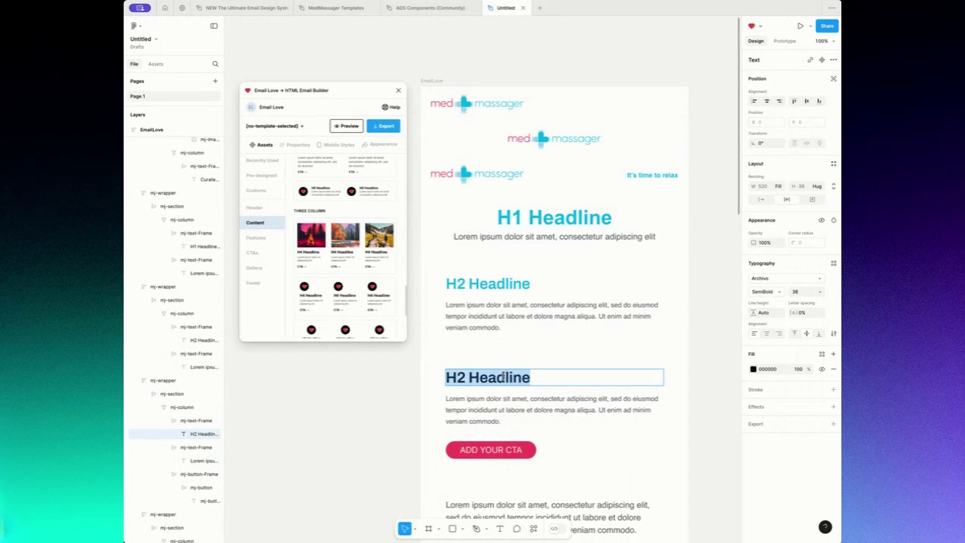
click(753, 369)
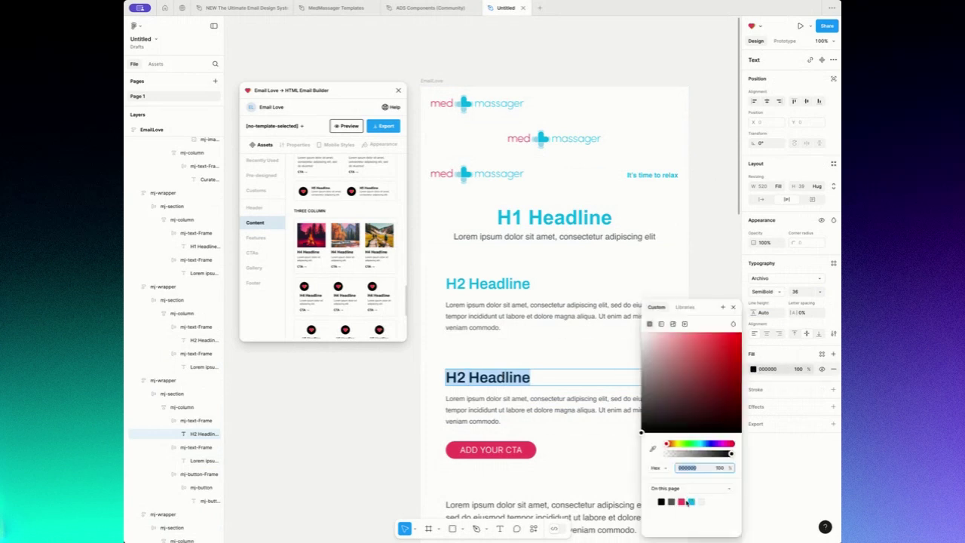
click(690, 501)
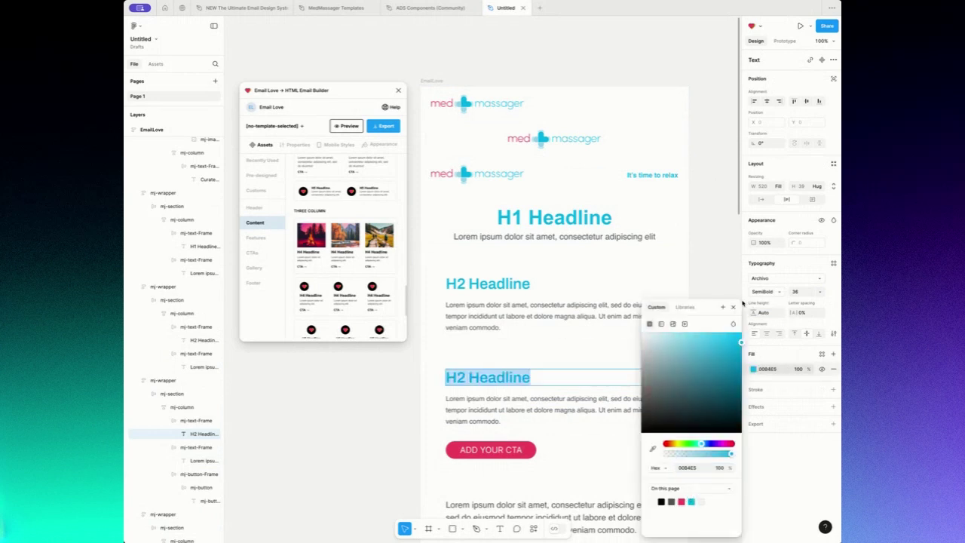
click(733, 308)
- Set the "ADD YOUR CTA" button's fill to the blue 006BD6
click(532, 450)
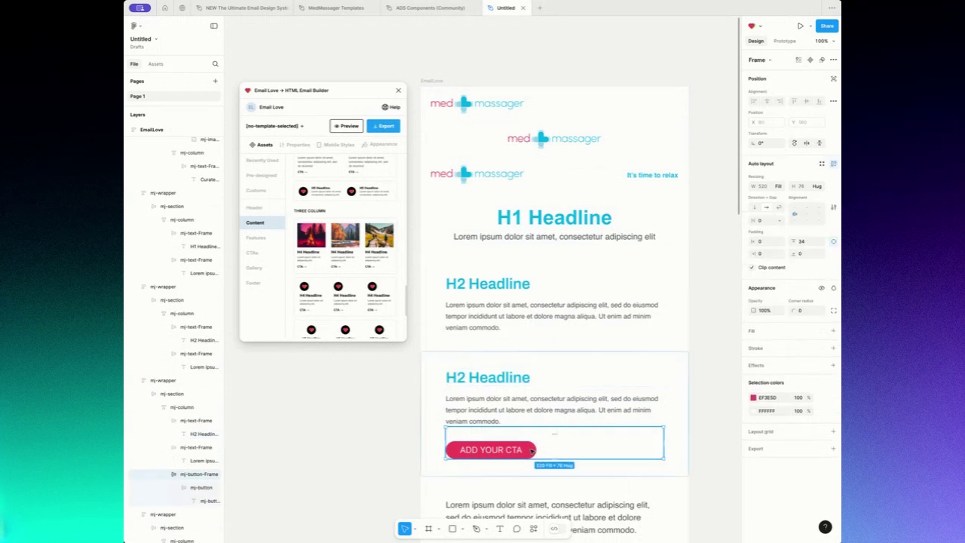
click(533, 450)
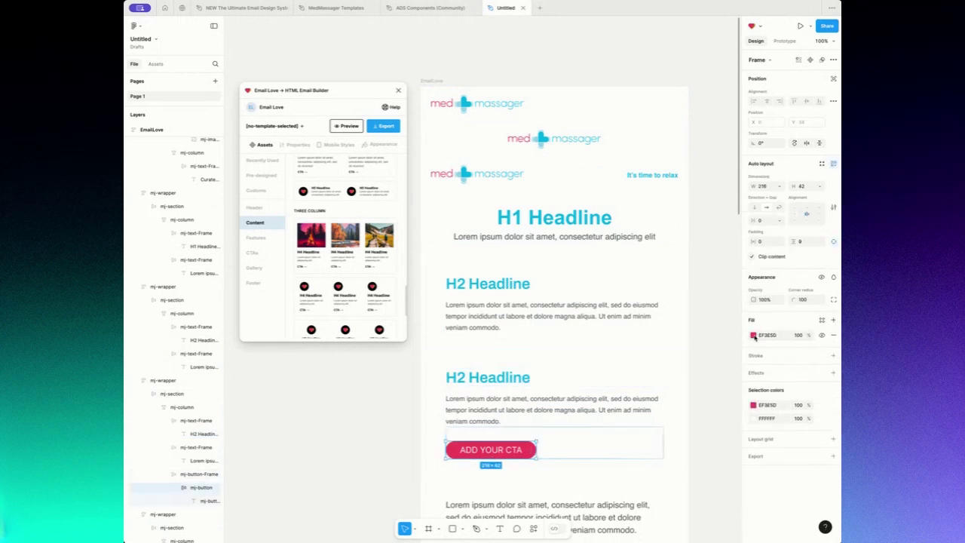
click(753, 335)
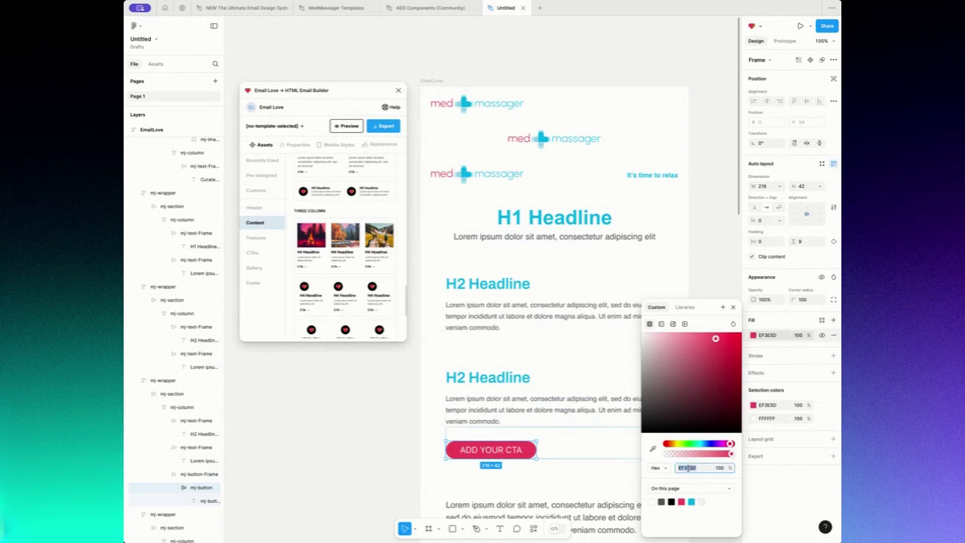
text(506bd6)
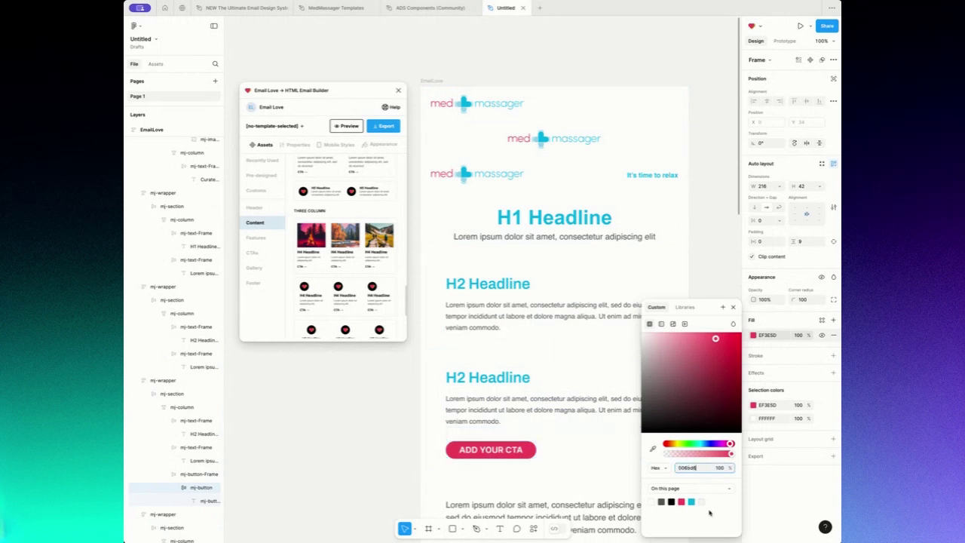
key(Return)
click(734, 308)
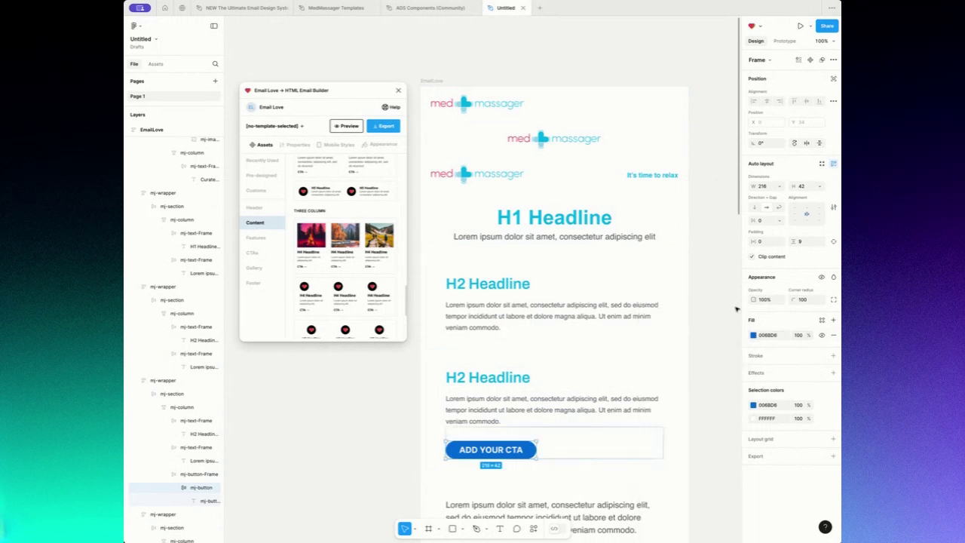
- Set the "ADD YOUR CTA" button text to font size 16
click(504, 451)
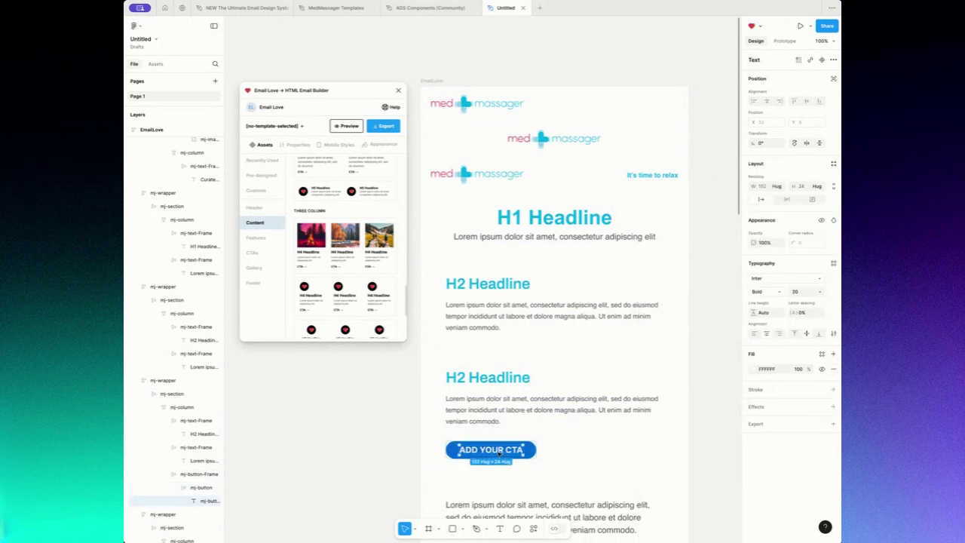
double_click(495, 451)
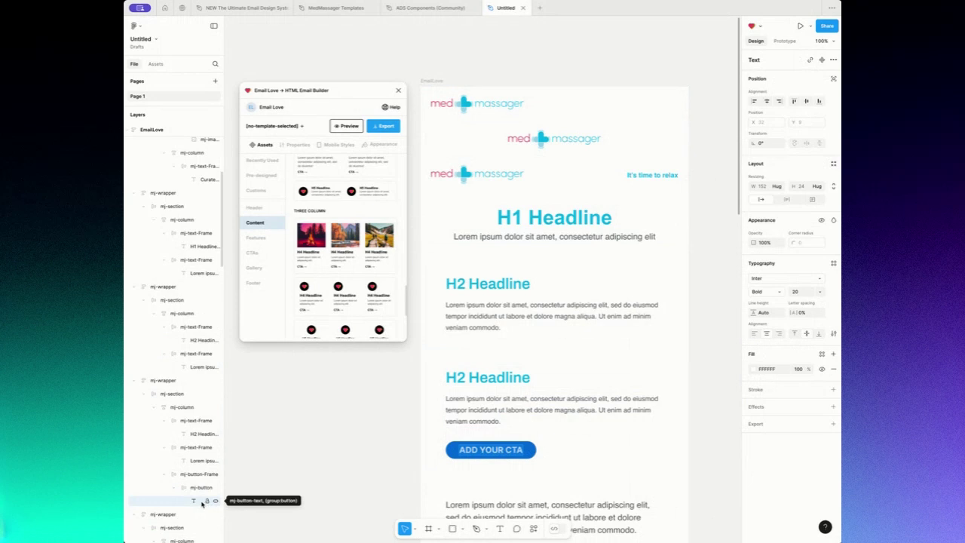
click(818, 290)
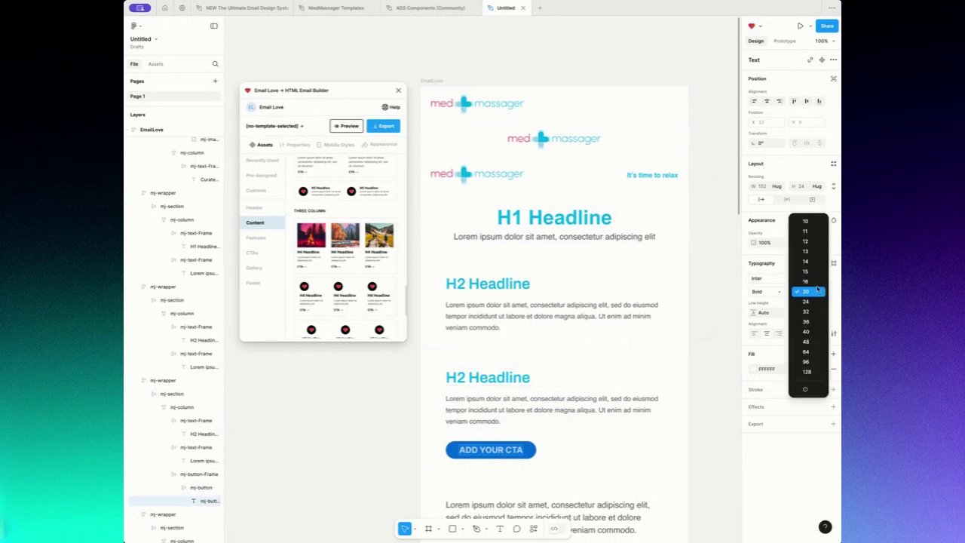
click(813, 282)
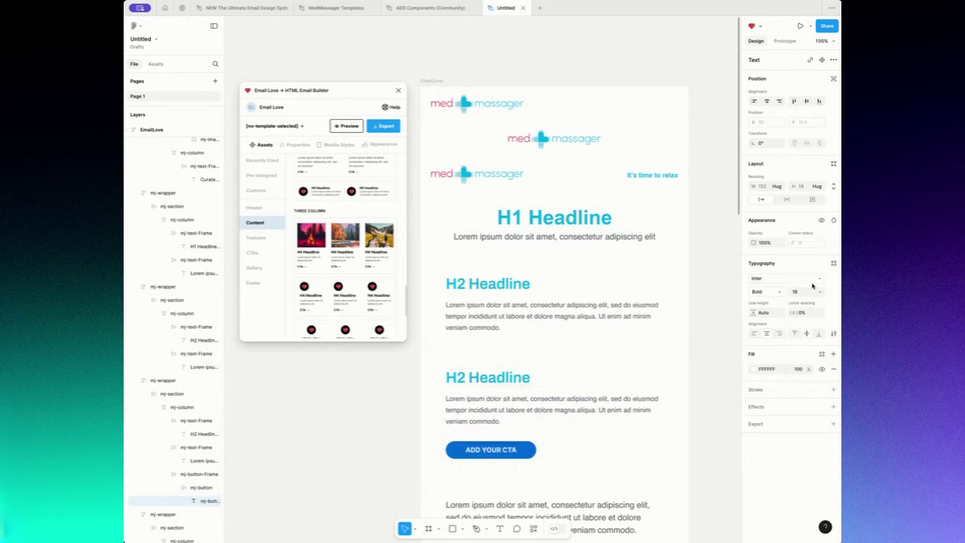
click(355, 452)
- Set the standalone paragraph below the "ADD YOUR CTA" button to font size 16 and line height 27
scroll(577, 400, down, 4)
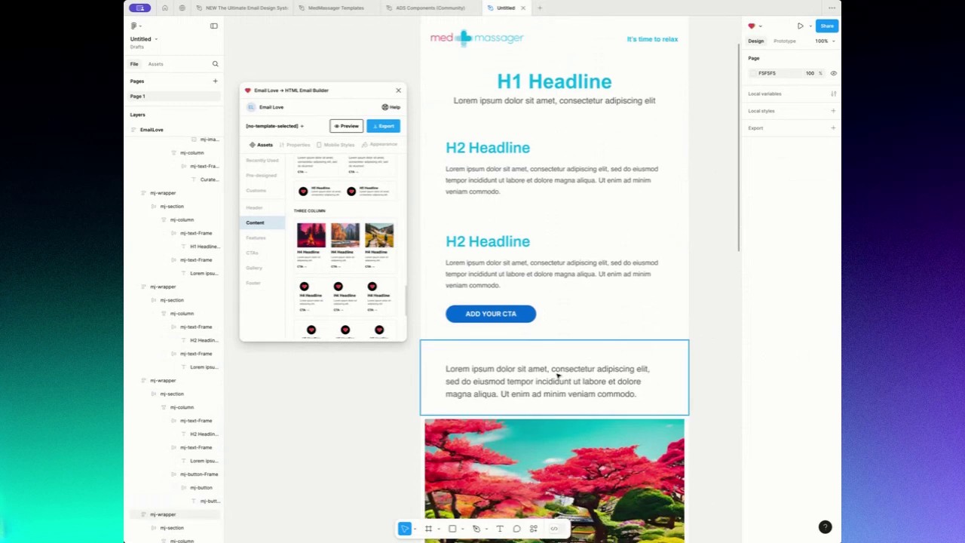
click(558, 375)
double_click(558, 375)
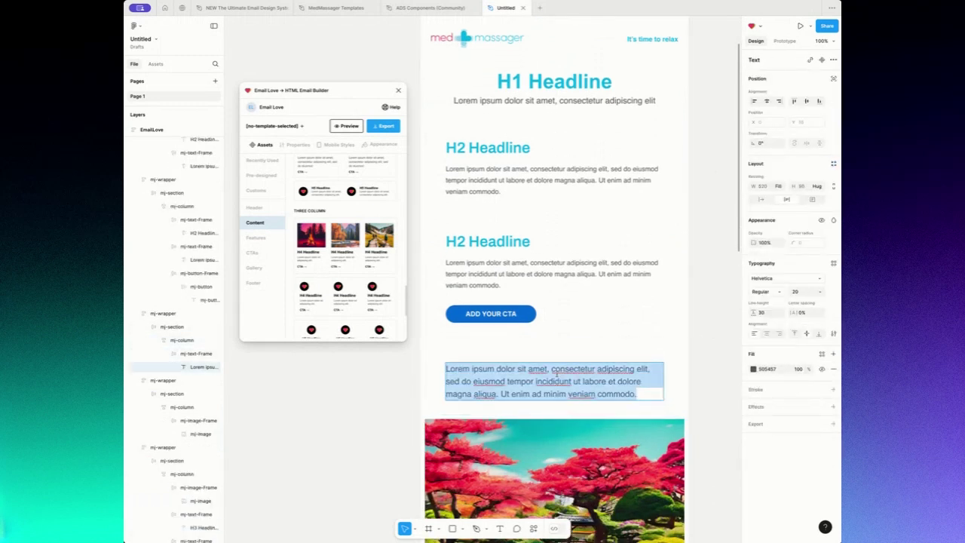
click(821, 292)
click(811, 281)
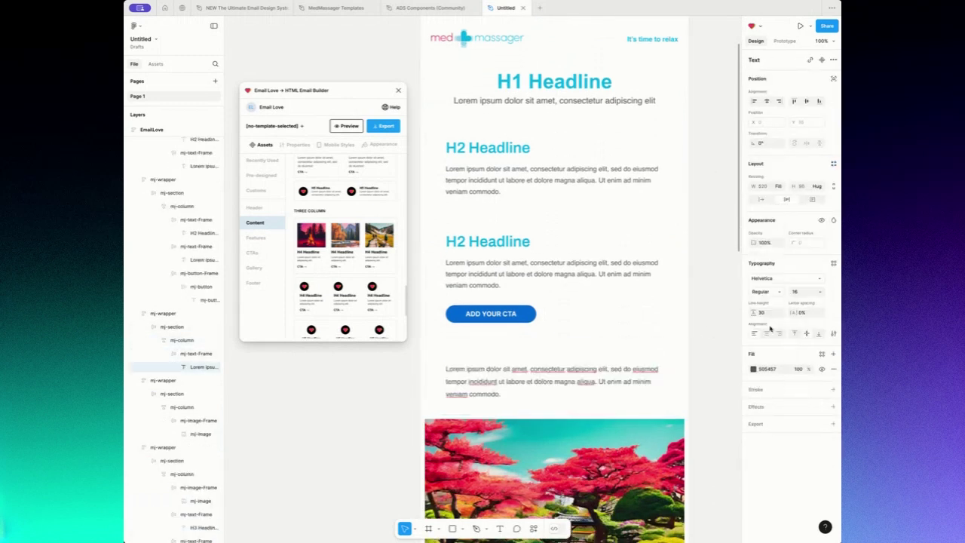
click(761, 313)
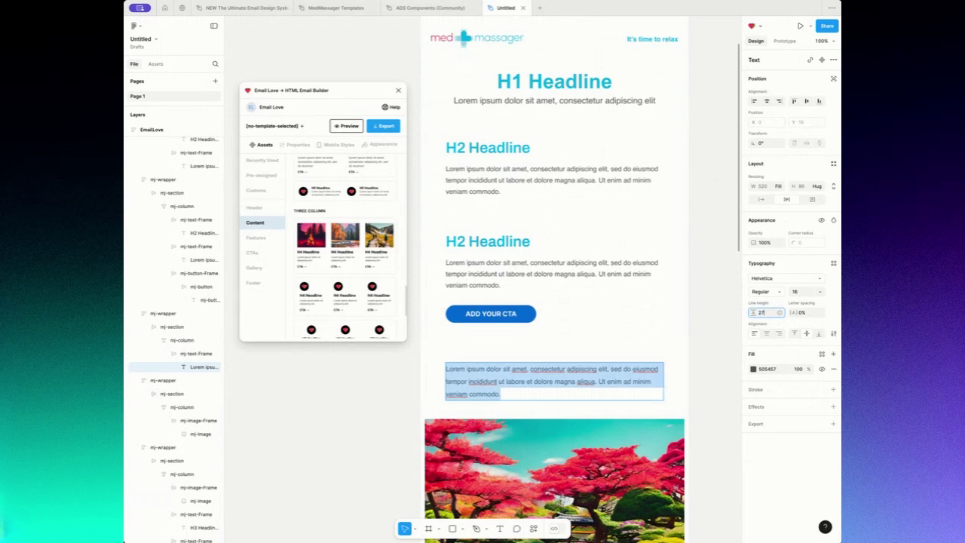
key(Escape)
key(Escape)
- Set the top padding of the text frame around the standalone paragraph below the button to 0
click(599, 371)
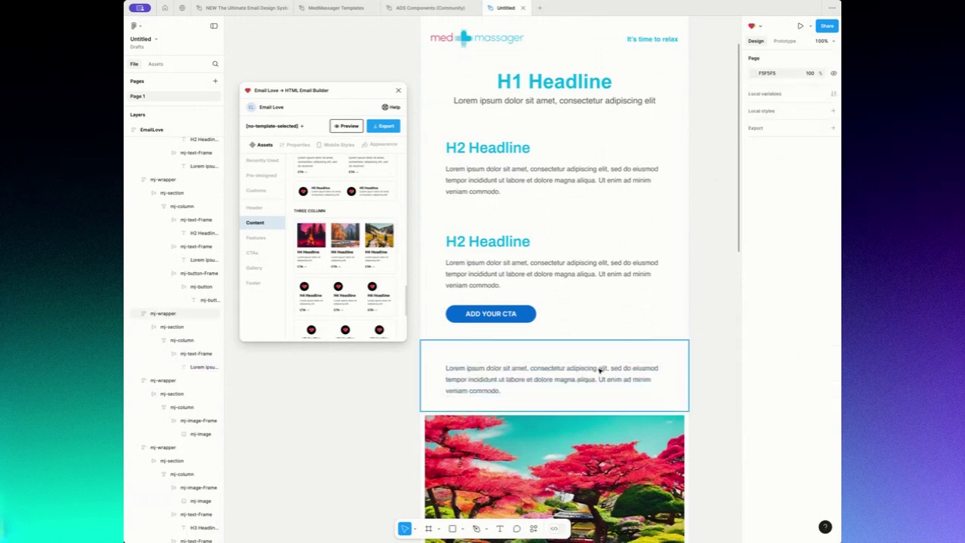
double_click(600, 371)
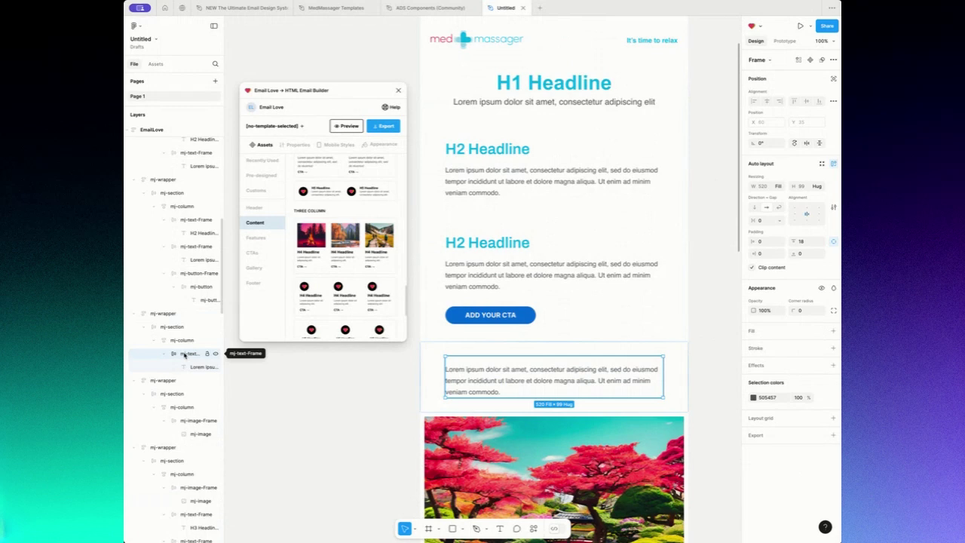
click(187, 361)
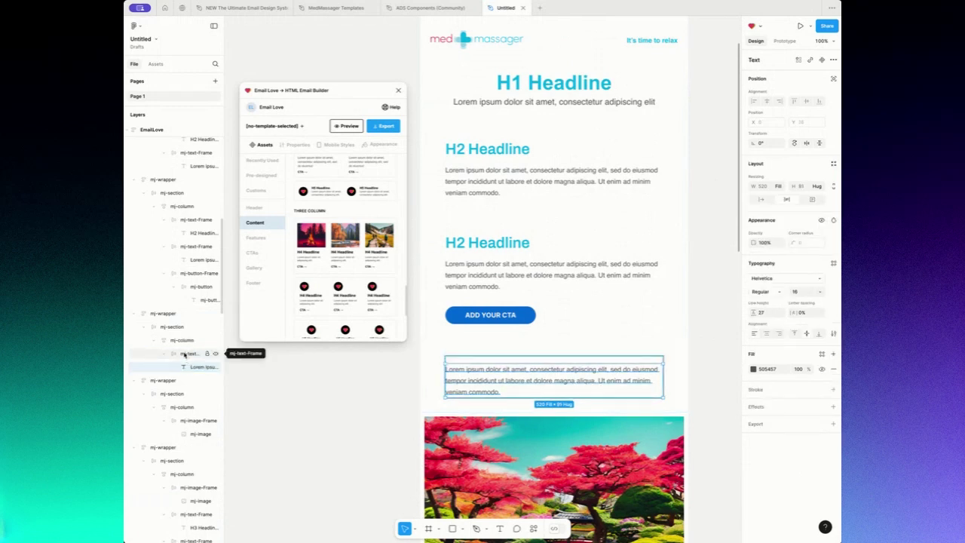
click(185, 354)
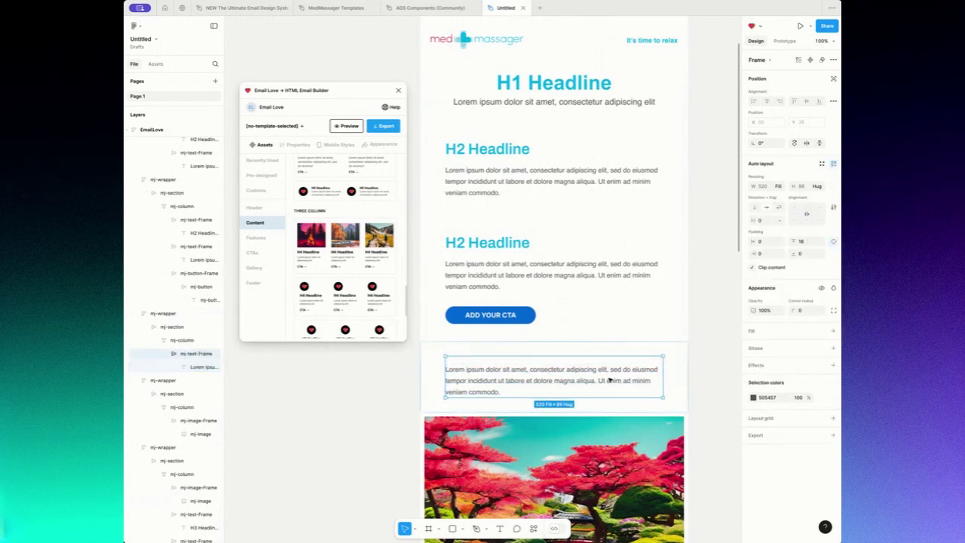
click(809, 243)
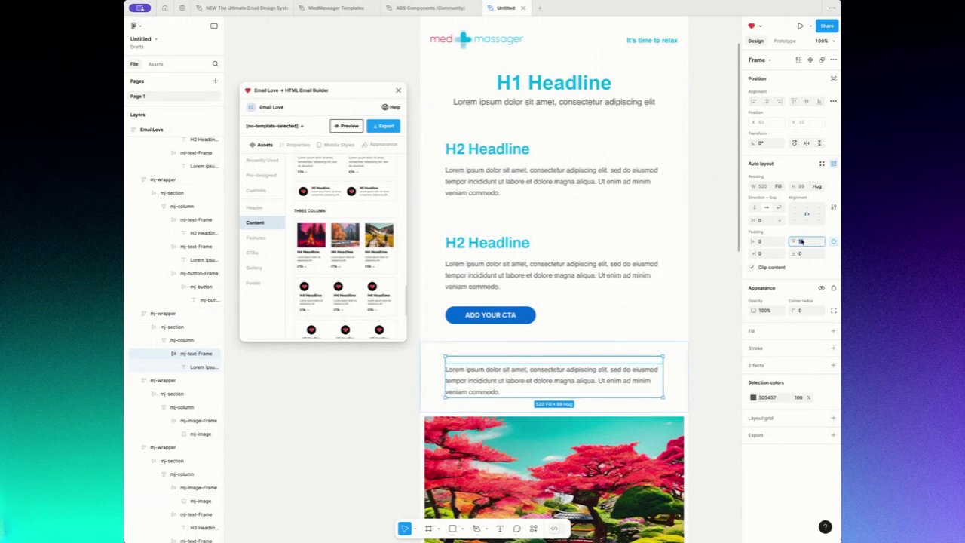
text(0)
key(Return)
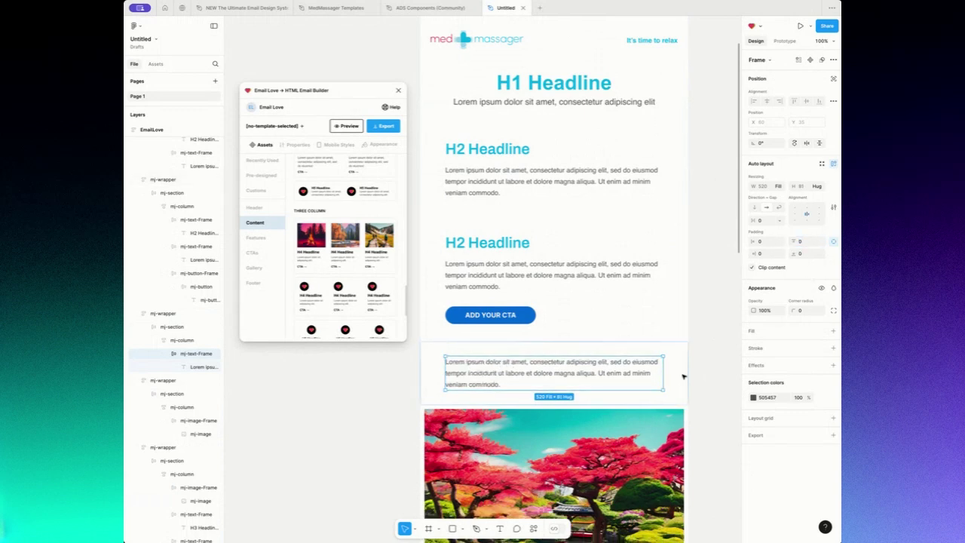
click(702, 373)
scroll(704, 373, up, 2)
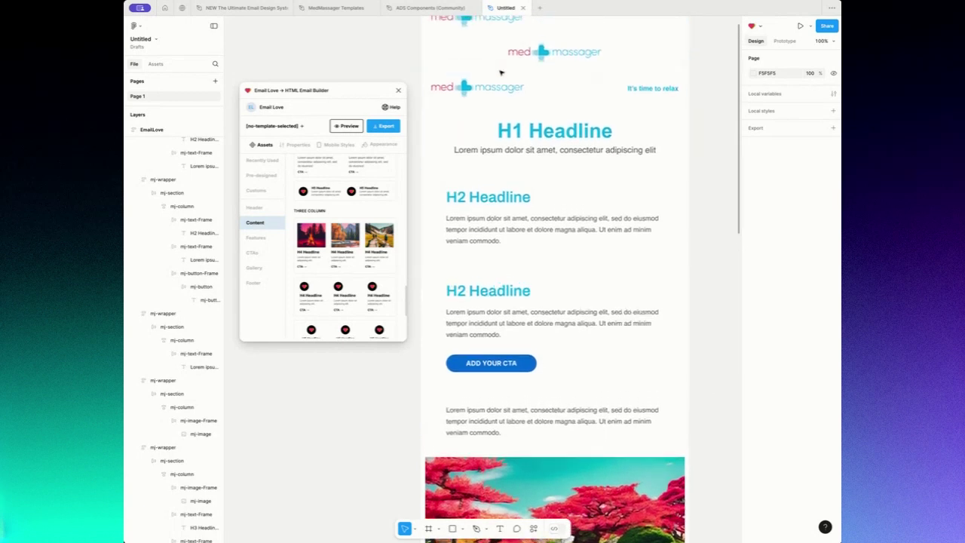
scroll(512, 50, up, 1)
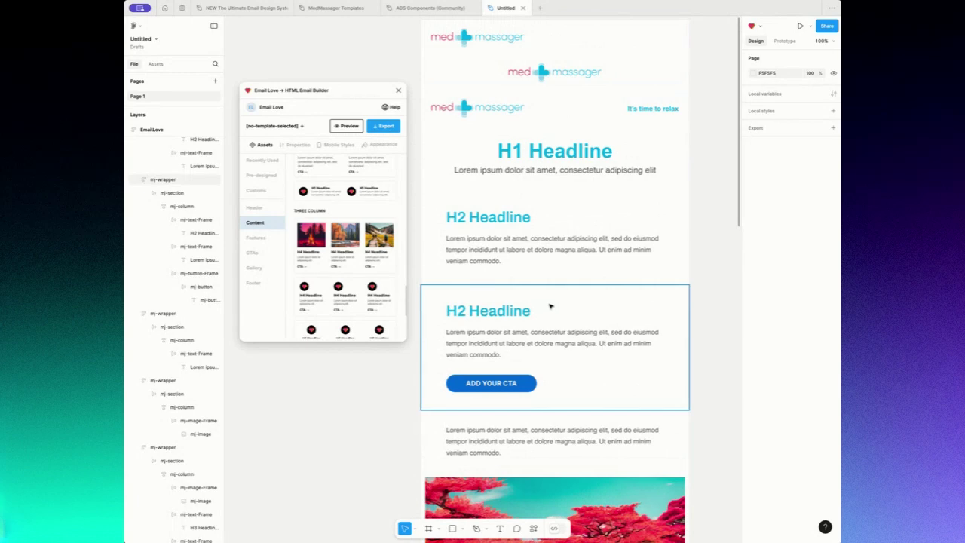
scroll(554, 339, down, 3)
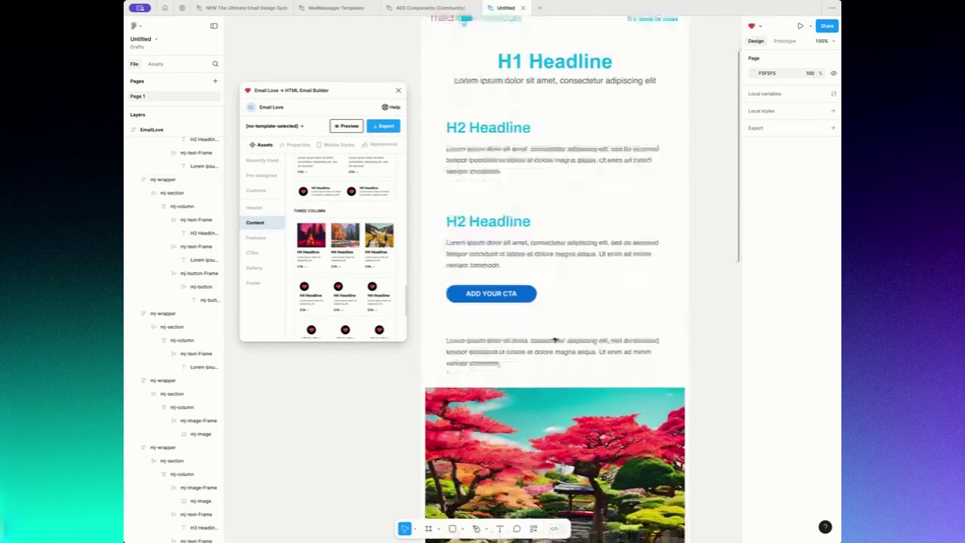
- Select the garden picture inside the full-width image block below the standalone paragraph
scroll(555, 341, down, 3)
click(565, 332)
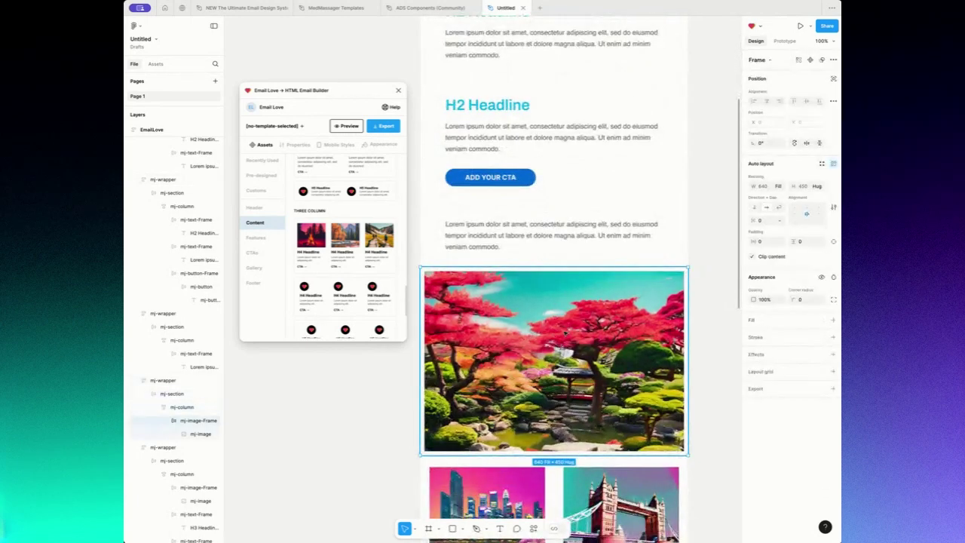
double_click(566, 332)
click(690, 345)
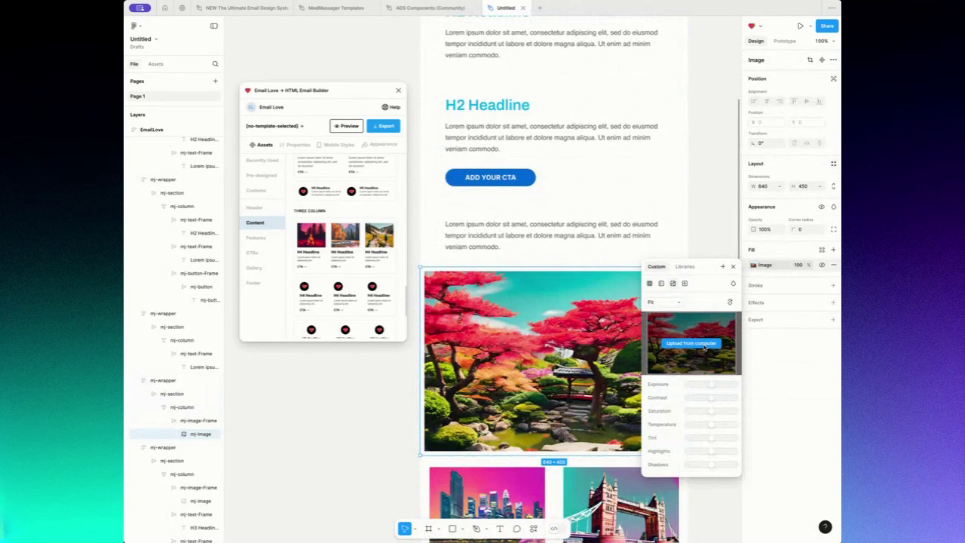
click(594, 352)
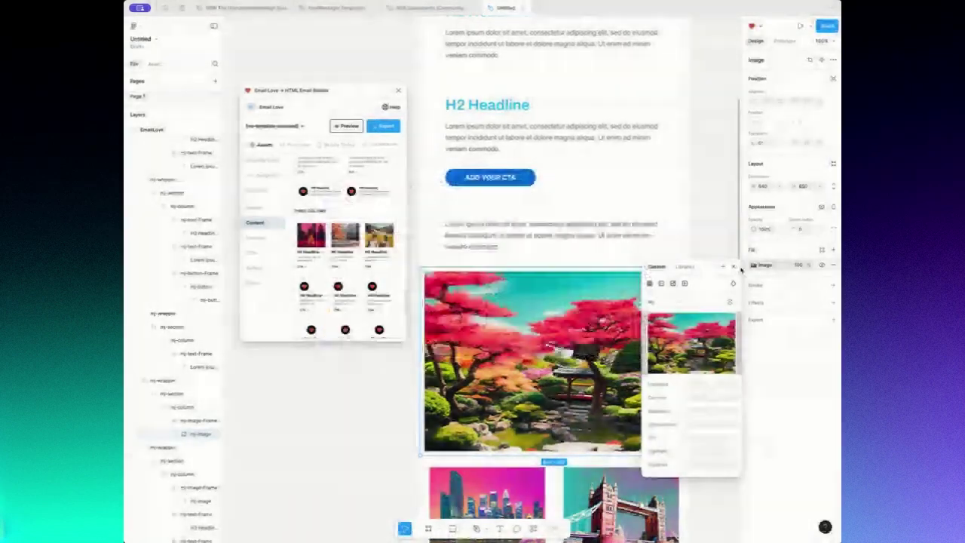
key(Escape)
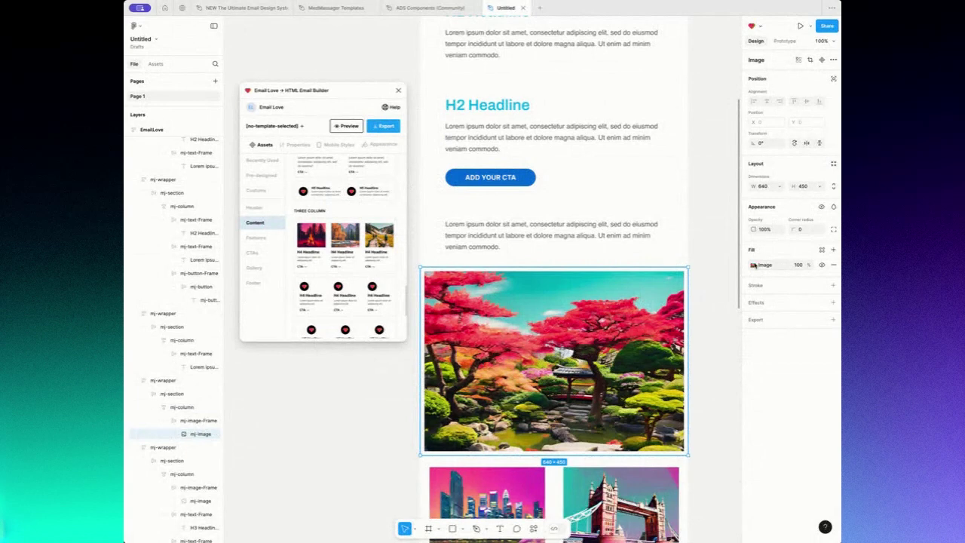
- Replace the full-width garden picture's image fill with download-6.webp from the Desktop folder
click(754, 264)
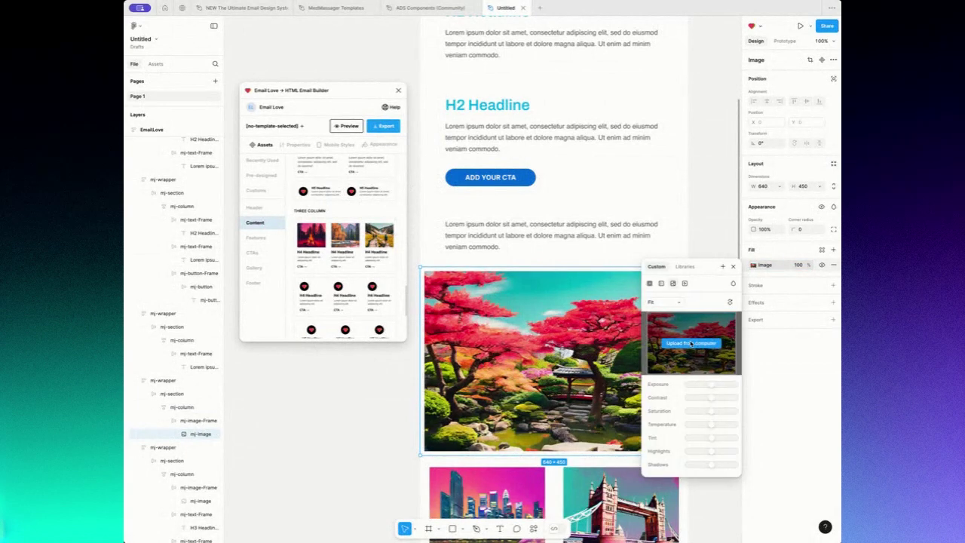
click(692, 343)
scroll(445, 238, down, 1)
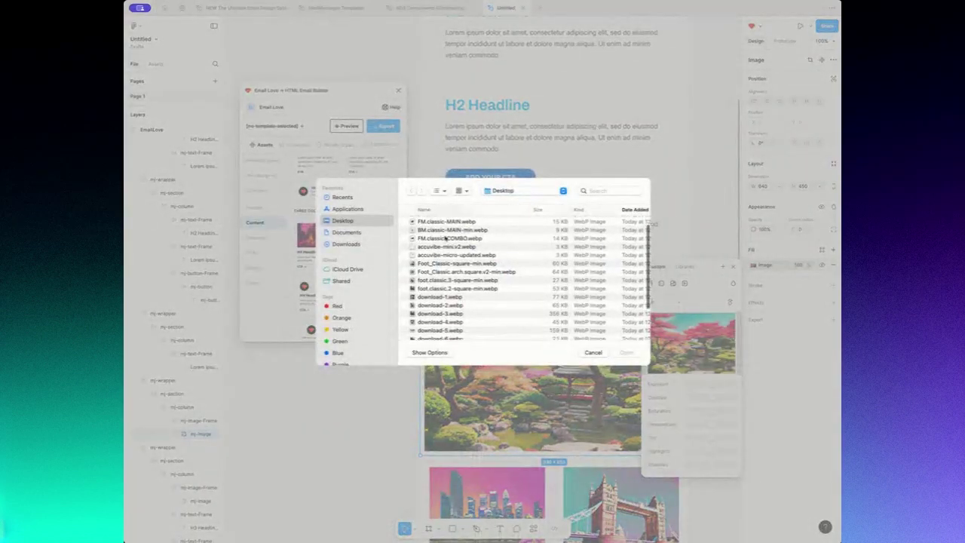
key(super+1)
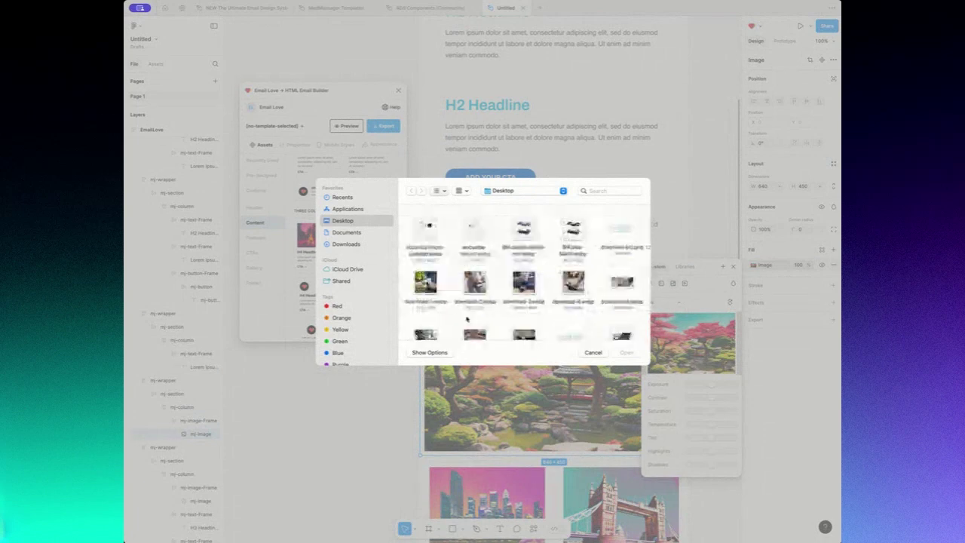
scroll(441, 311, down, 2)
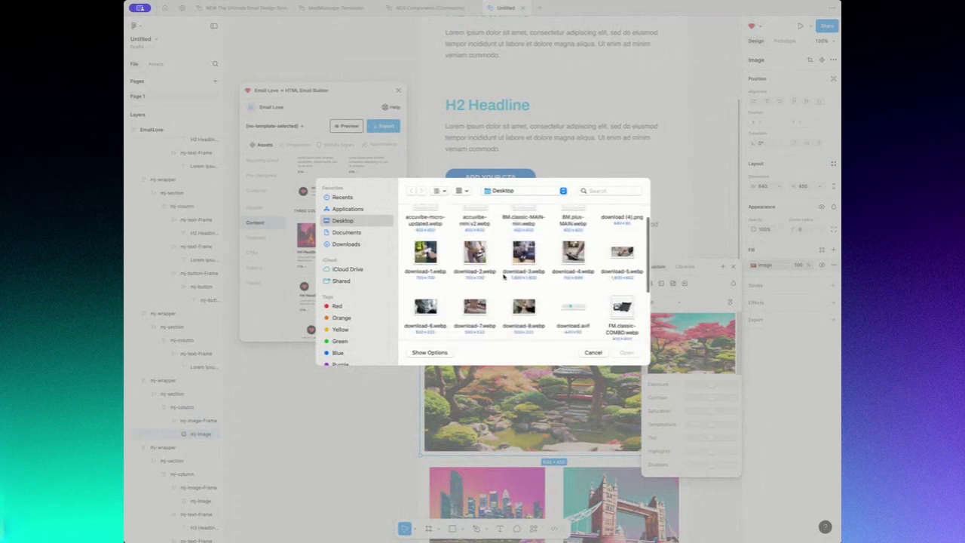
click(625, 251)
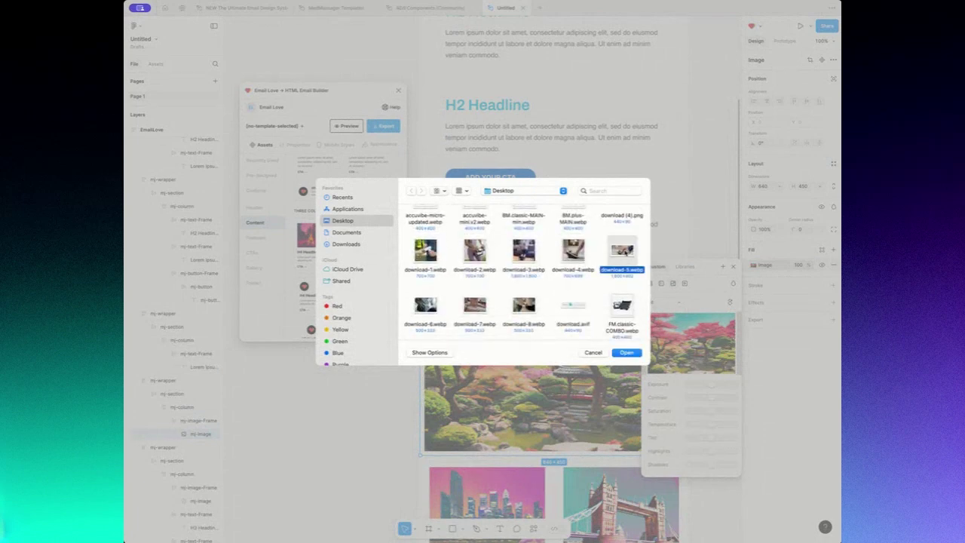
double_click(425, 308)
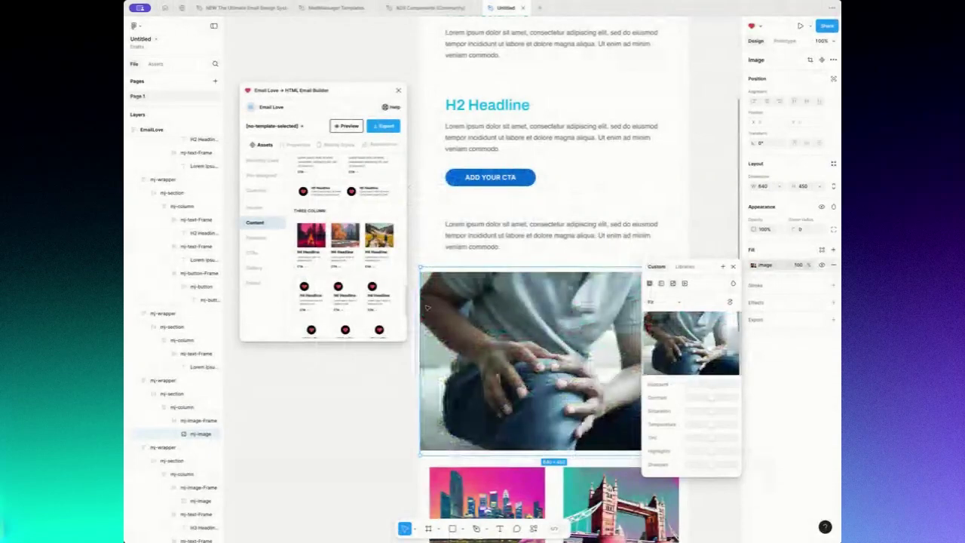
- Set the scaling of the full-width knee photo's image fill to Fill
click(653, 302)
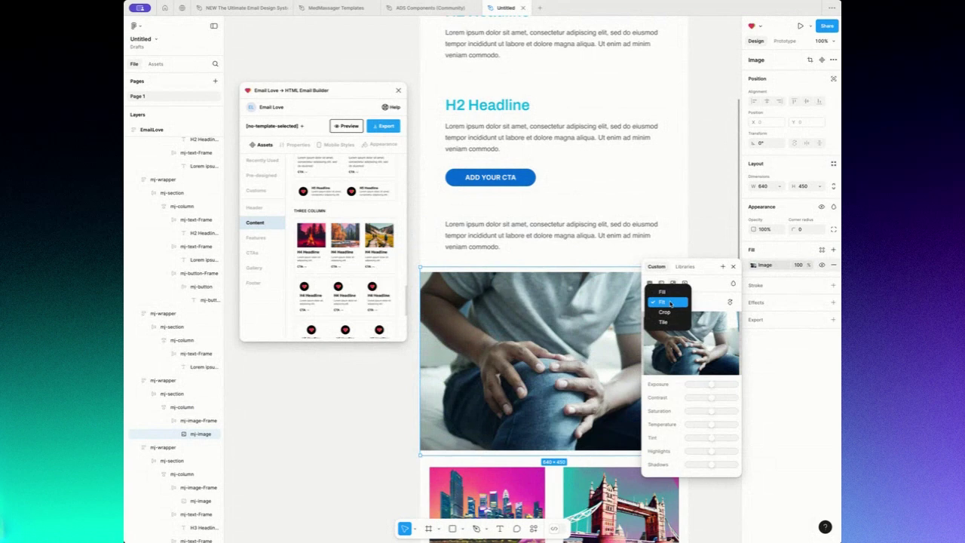
click(665, 293)
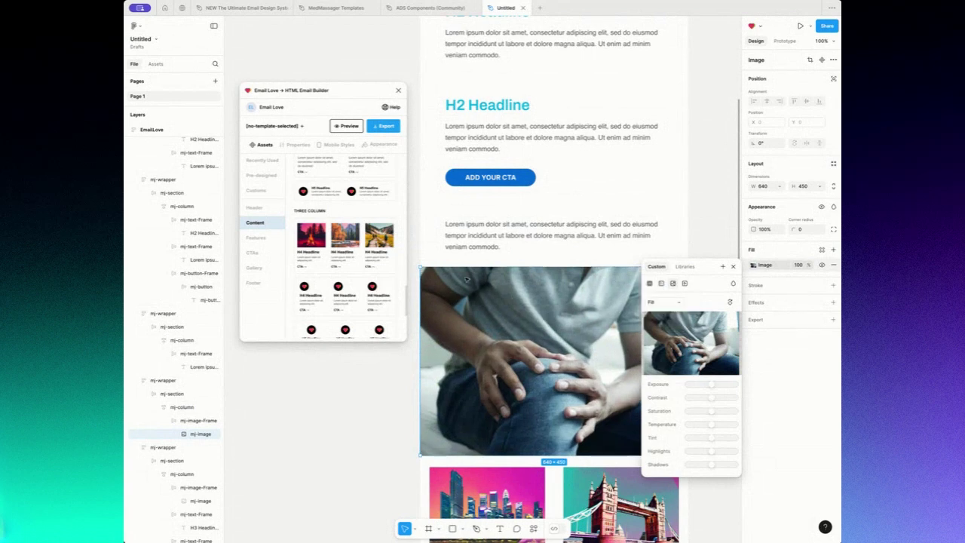
click(734, 267)
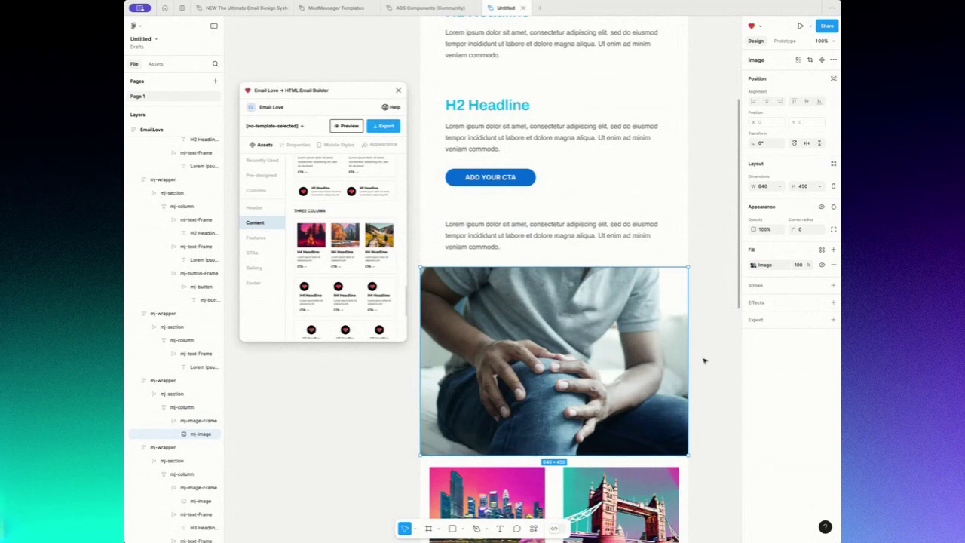
- Replace the city skyline picture in the first column of the two-column block with BM.classic-MAIN-min.webp from the Desktop folder
scroll(704, 360, down, 4)
click(488, 340)
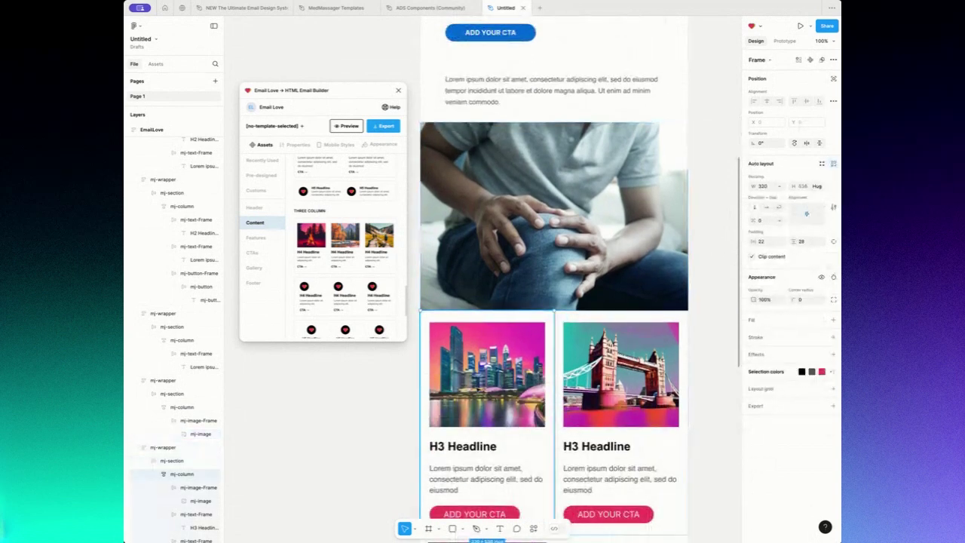
double_click(487, 374)
click(694, 344)
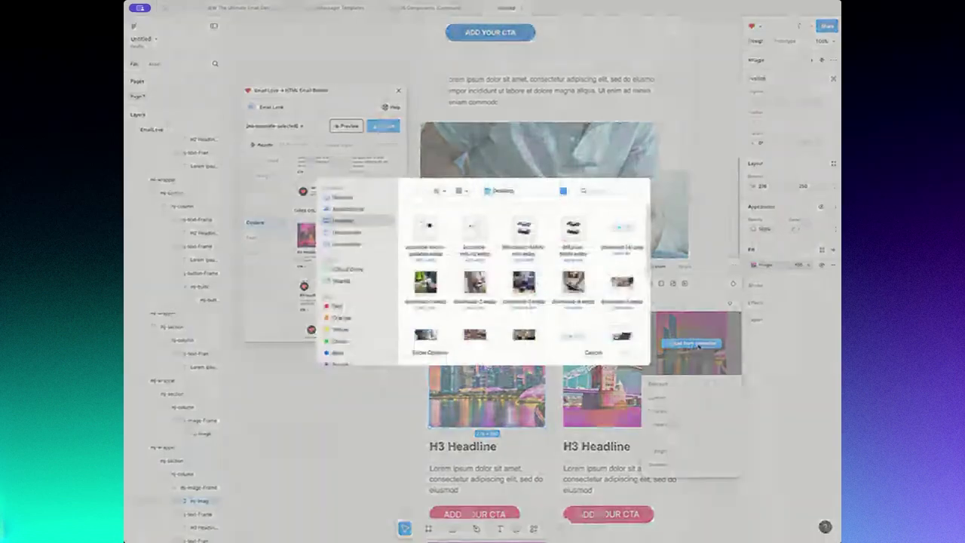
double_click(524, 228)
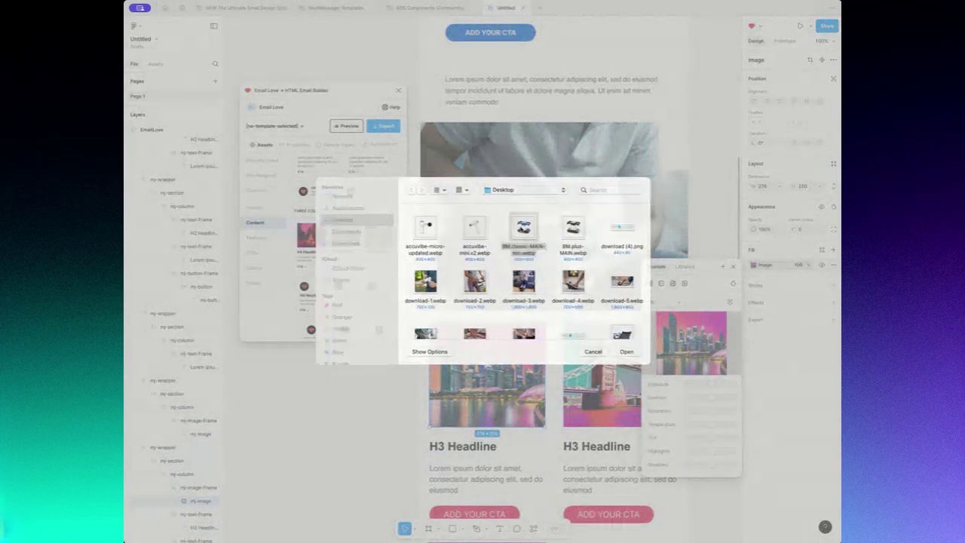
- Set the first column's massager image to Fill scaling and give it a corner radius of 10
click(664, 285)
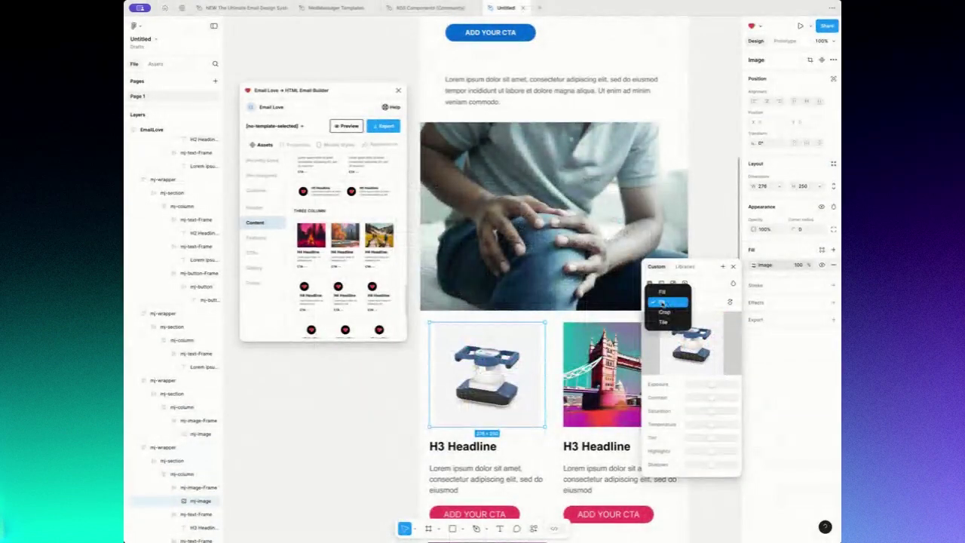
click(662, 292)
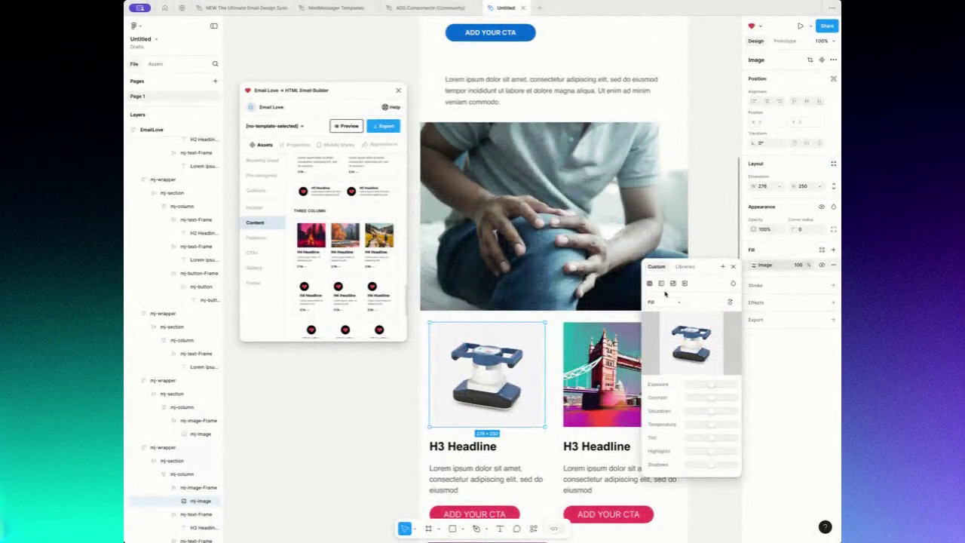
click(733, 266)
click(814, 231)
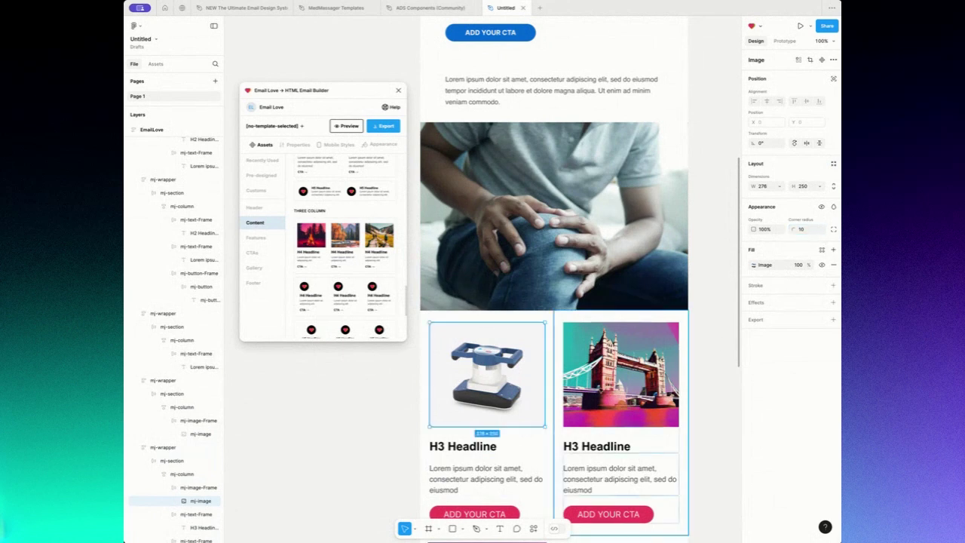
- Replace the bridge picture in the second column with accuvibe-mini.v2.webp from the Desktop folder
click(601, 390)
click(753, 264)
click(688, 343)
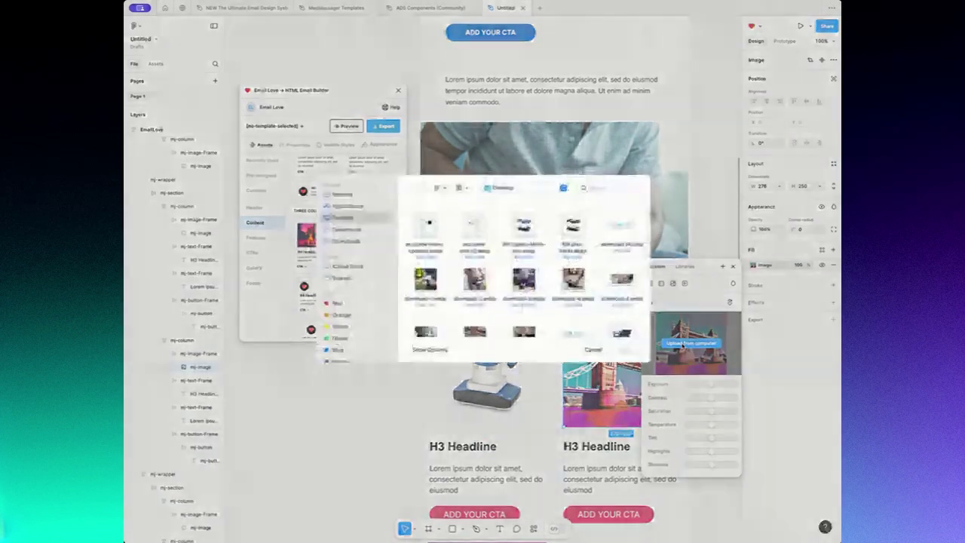
double_click(474, 230)
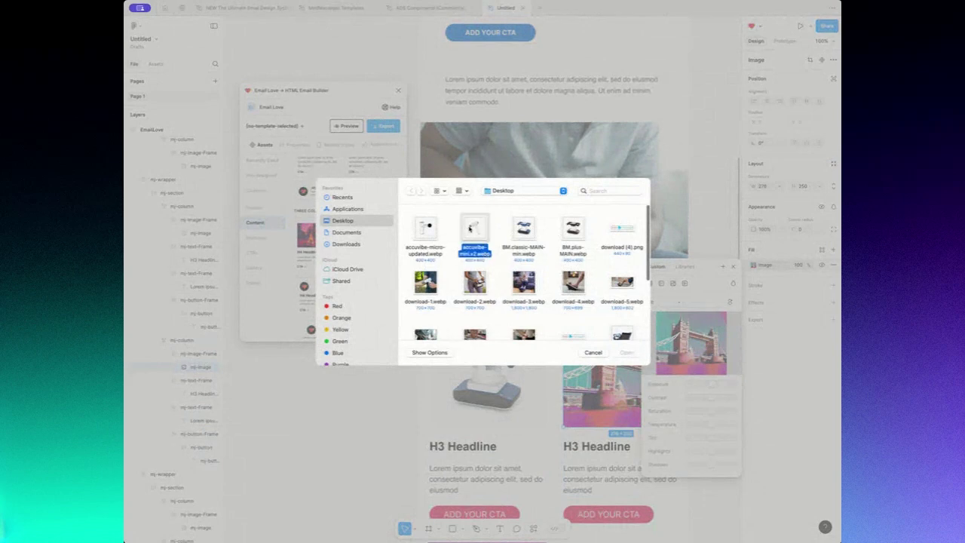
- Set the second column's massage gun image to Fill scaling and give it a corner radius of 10
click(677, 304)
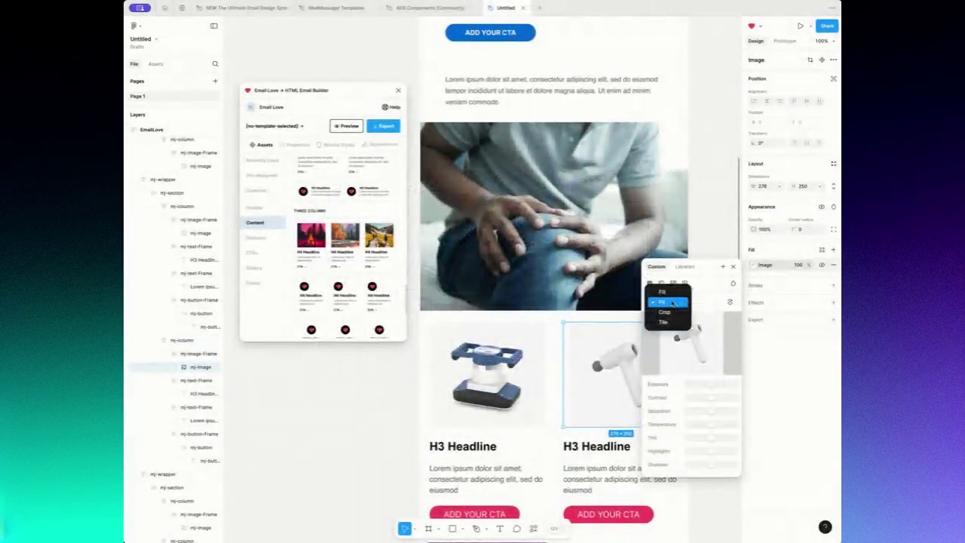
click(671, 291)
click(734, 268)
click(807, 230)
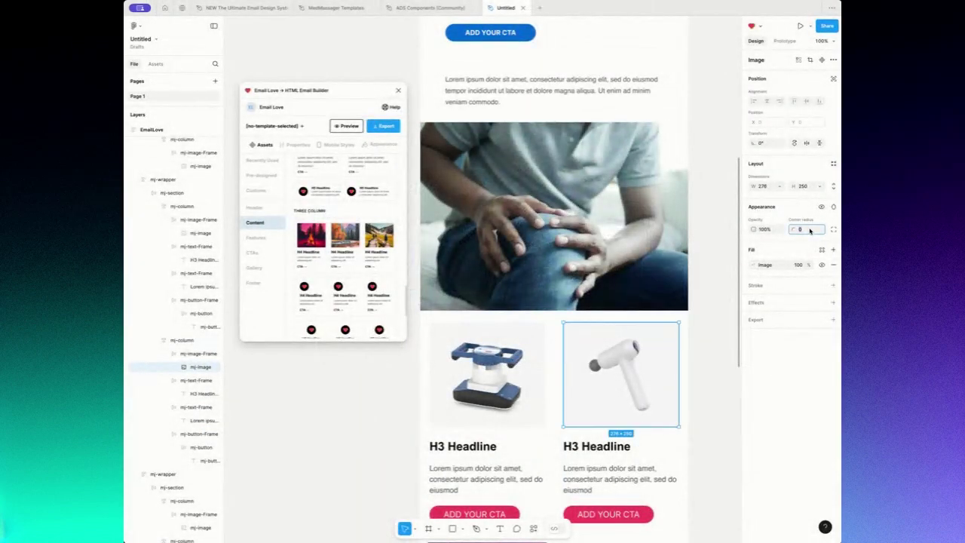
text(10)
key(Return)
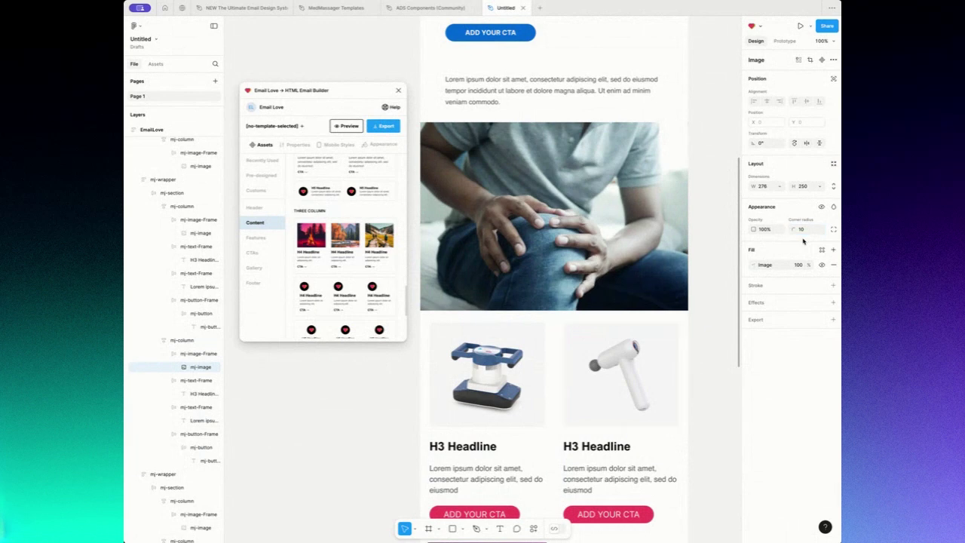
- Set the top padding of the paragraph text frames under both H3 headlines in the two-column product block to 5
scroll(488, 443, down, 3)
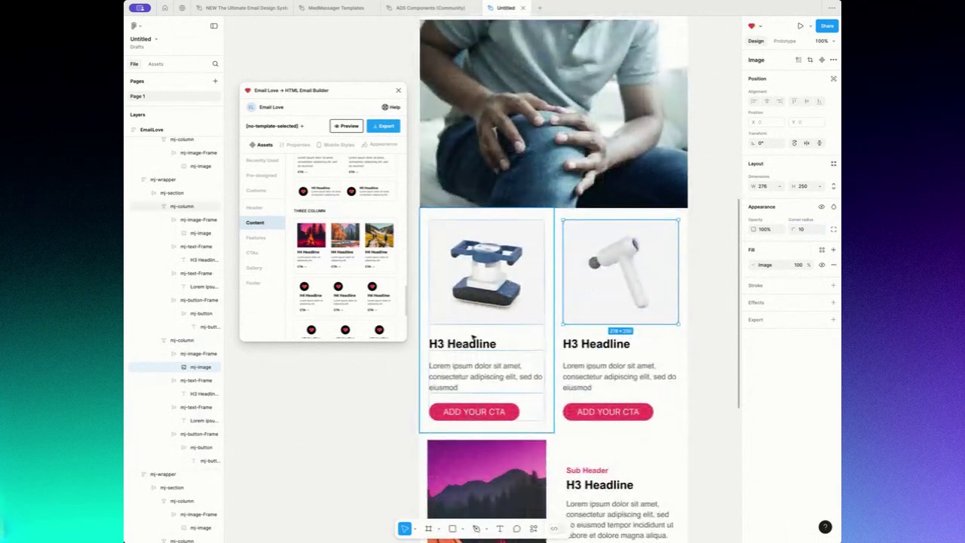
click(472, 368)
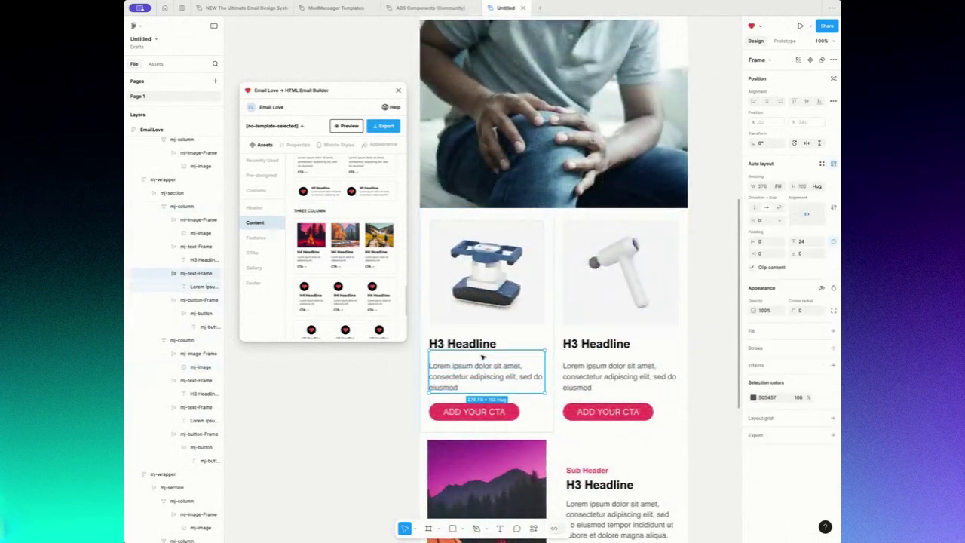
click(805, 242)
text(5)
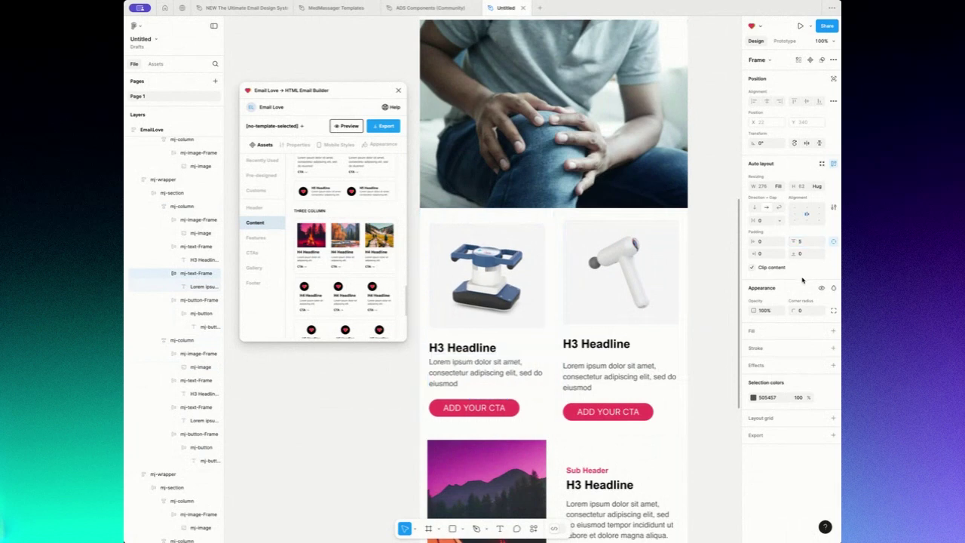
key(Return)
click(633, 369)
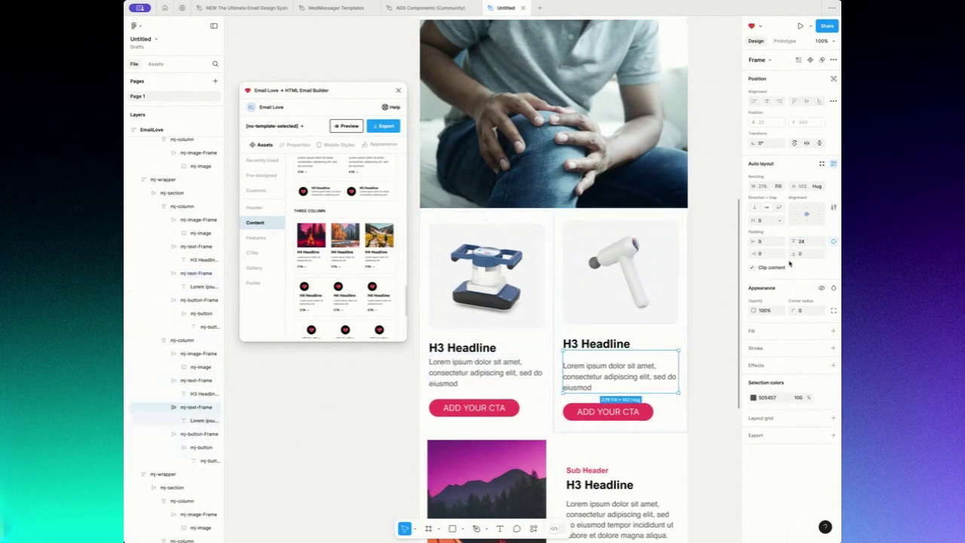
click(805, 242)
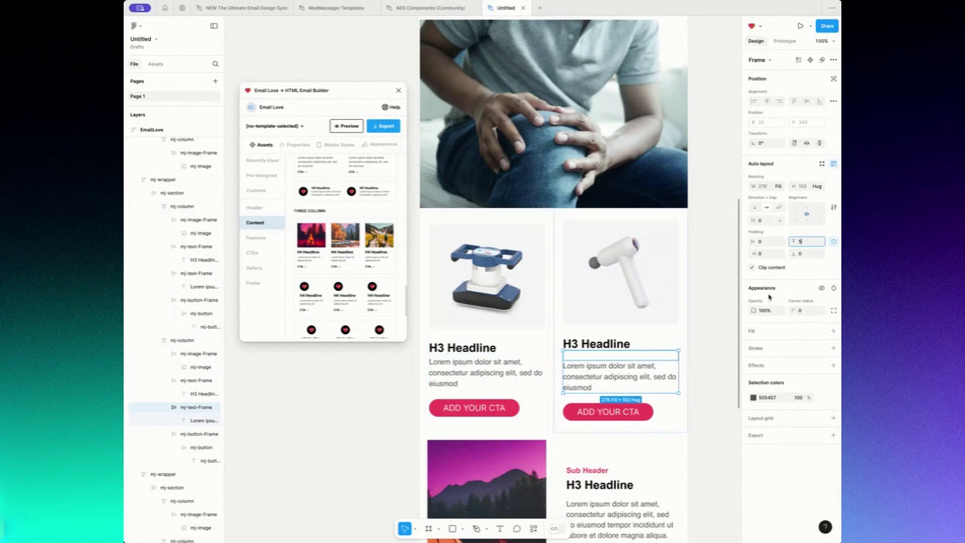
- Recolour both H3 headlines in the two-column product block with the cyan already used on the page
click(483, 345)
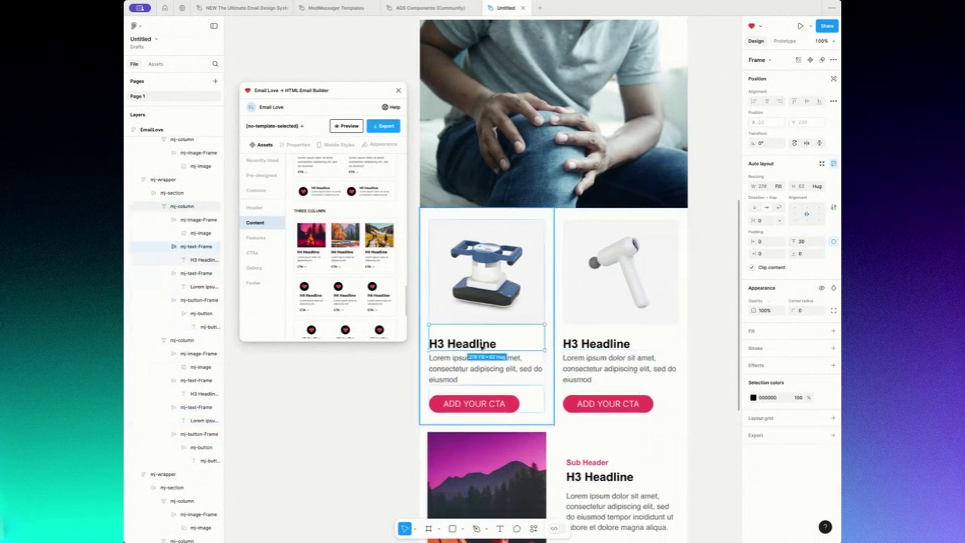
double_click(482, 346)
click(754, 370)
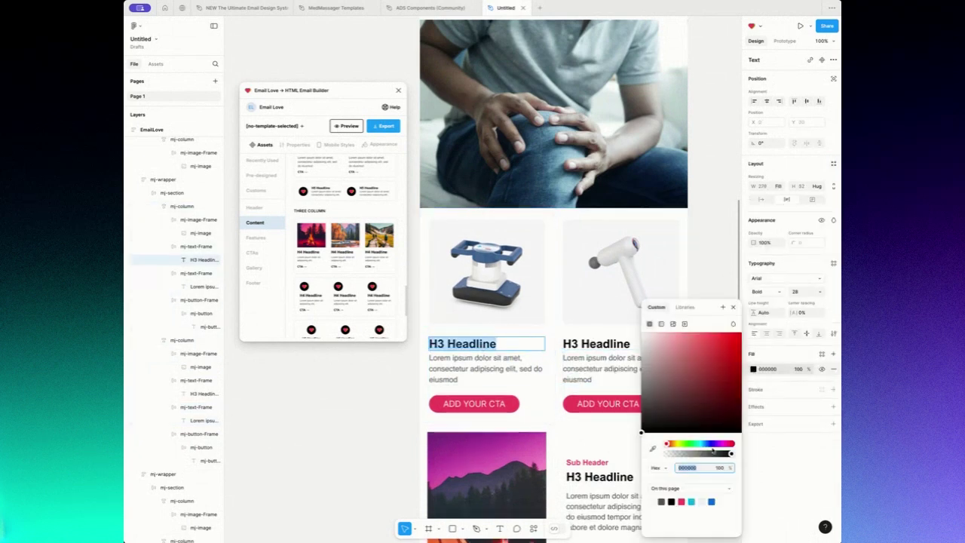
click(692, 502)
click(595, 344)
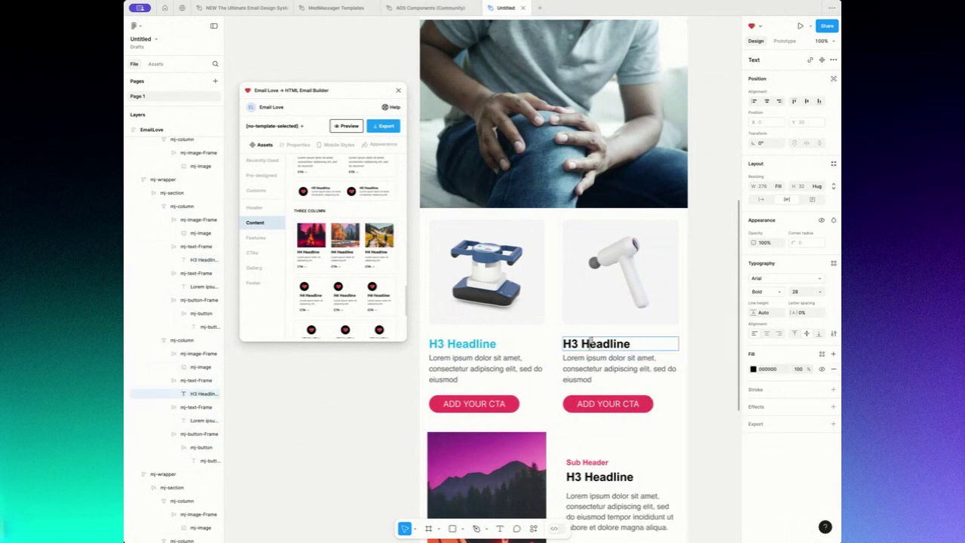
double_click(596, 344)
click(753, 369)
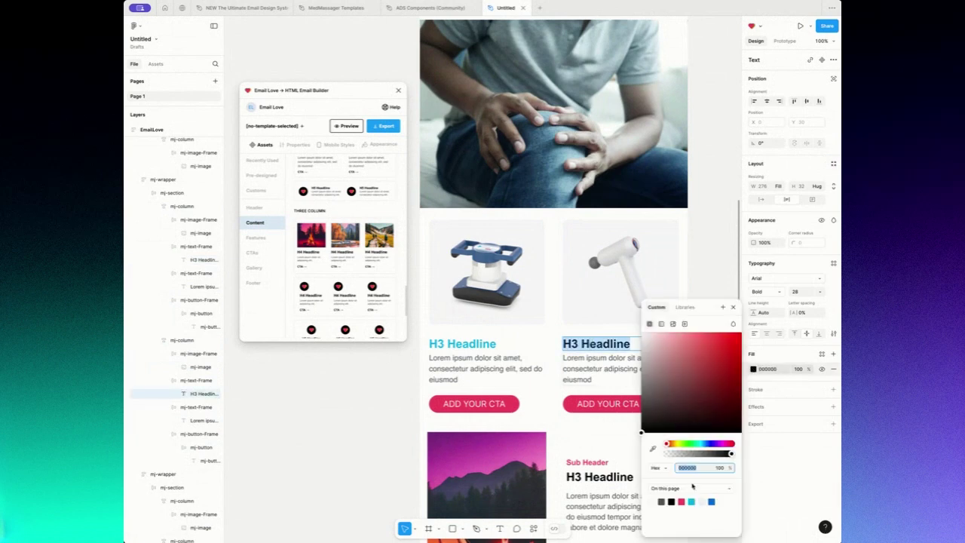
click(691, 501)
- Change the background of the "ADD YOUR CTA" button under the first product to the page's blue, 006BD6
click(516, 411)
click(516, 411)
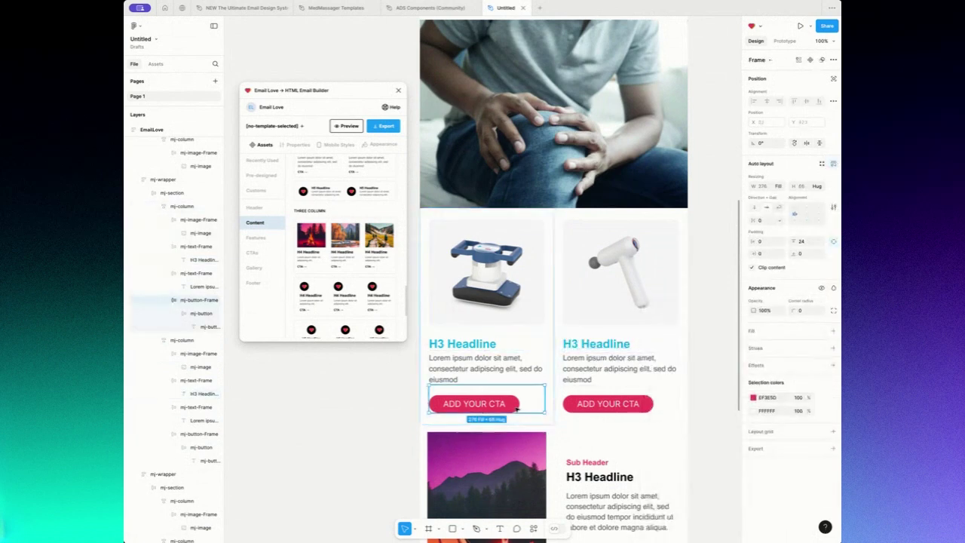
click(753, 397)
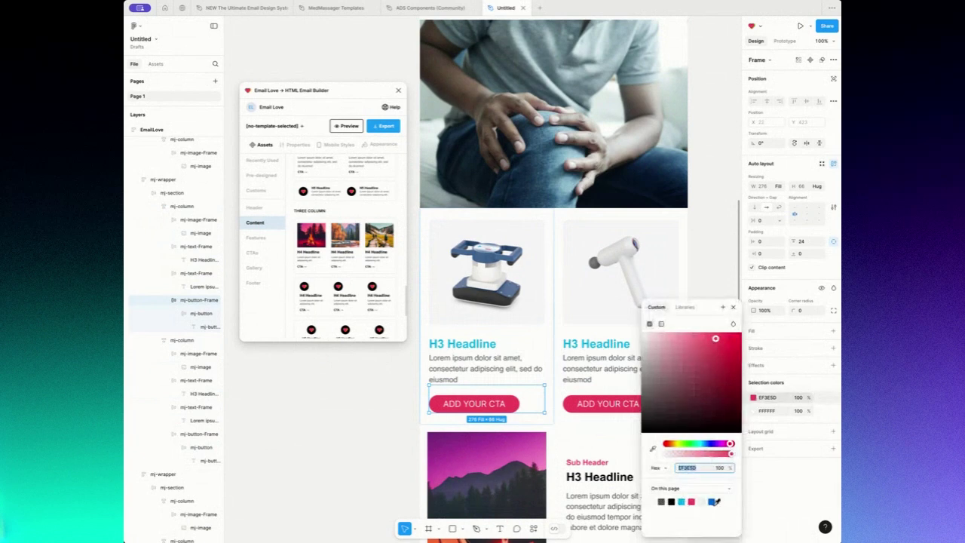
click(712, 501)
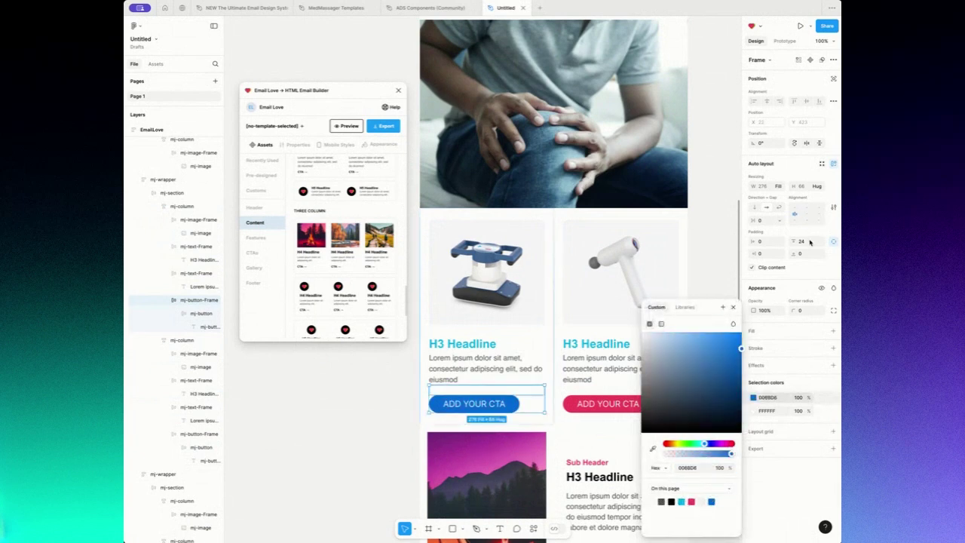
- Set the first product's "ADD YOUR CTA" button label to font size 16 and make it bold
double_click(489, 405)
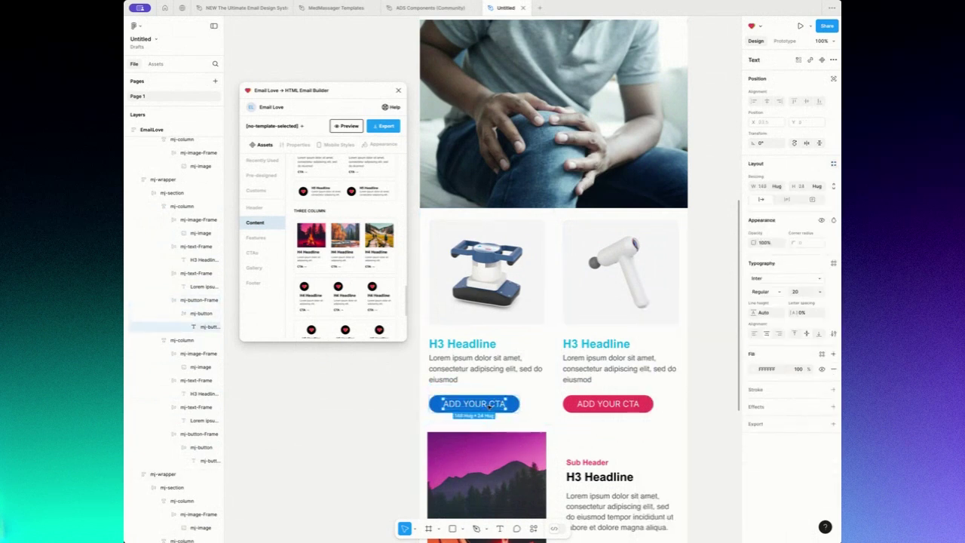
click(820, 292)
click(813, 283)
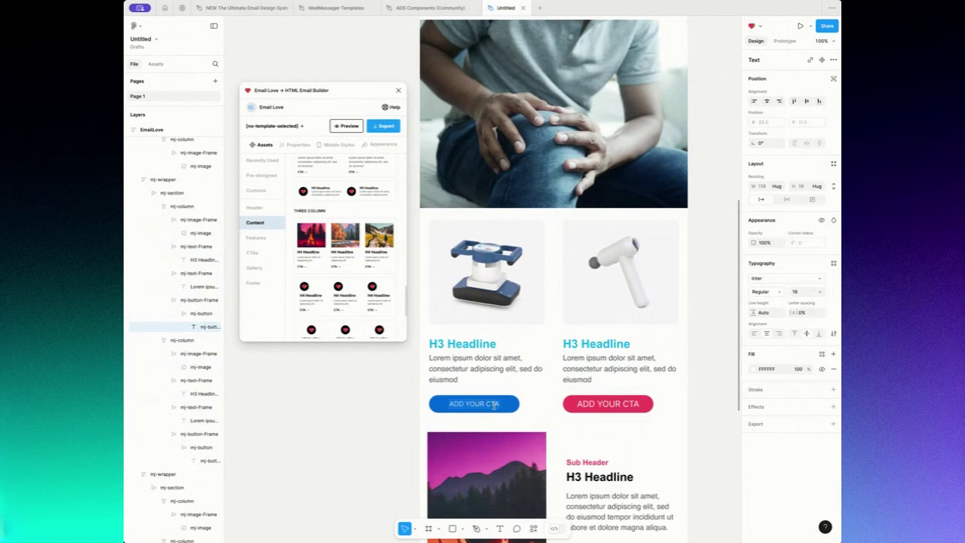
key(ctrl+b)
- Change the background of the "ADD YOUR CTA" button under the massage gun to the blue already used on the page
click(640, 404)
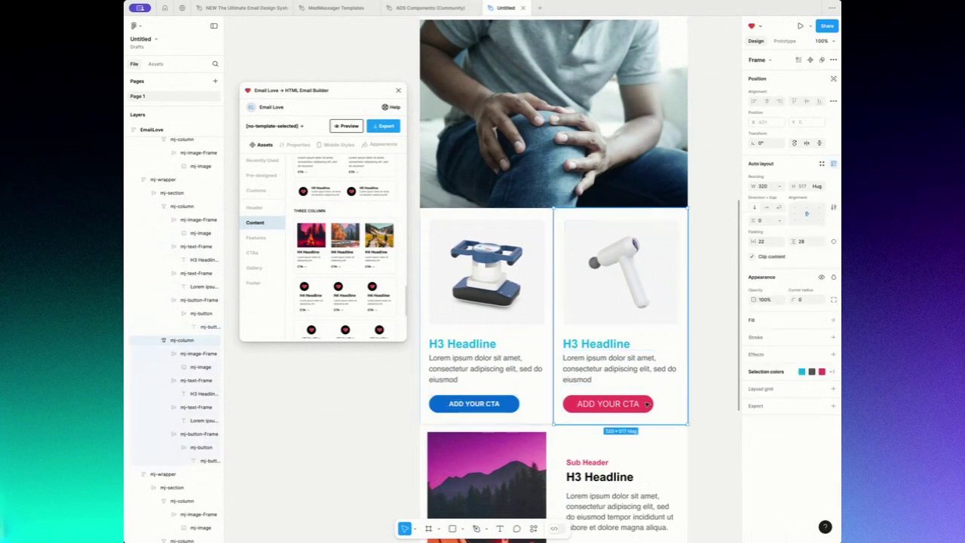
double_click(641, 404)
click(753, 399)
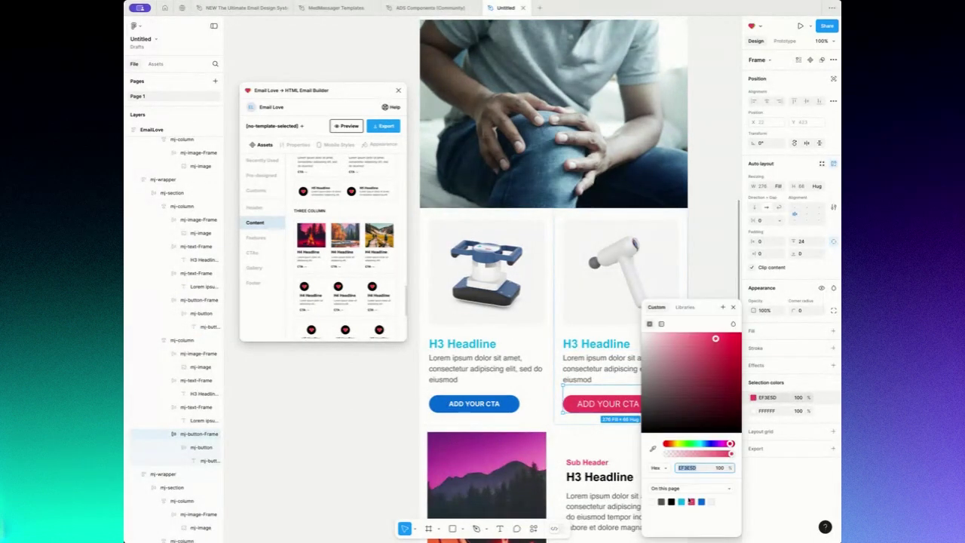
click(702, 502)
- Set the massage gun column's "ADD YOUR CTA" button label to font size 16, make it bold, and clear the selection
click(600, 405)
double_click(600, 405)
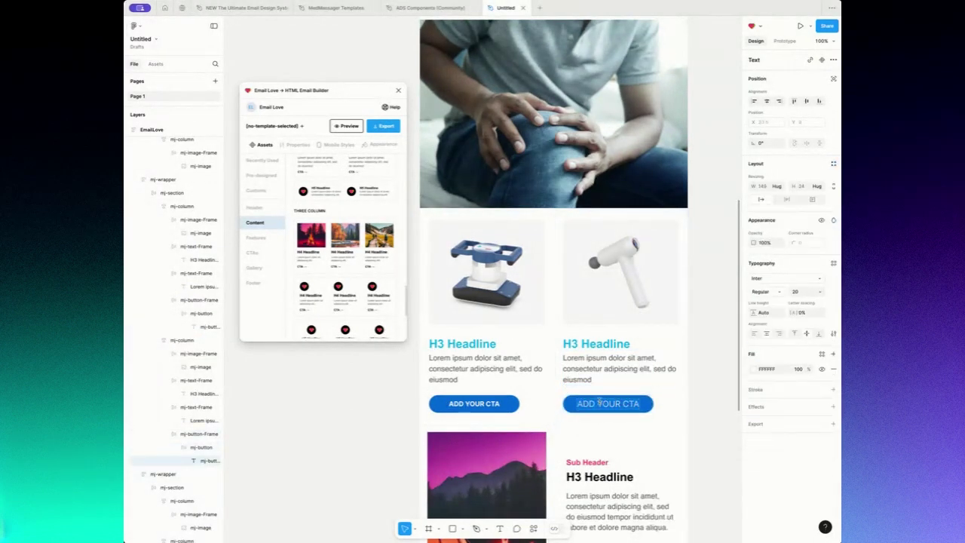
click(820, 292)
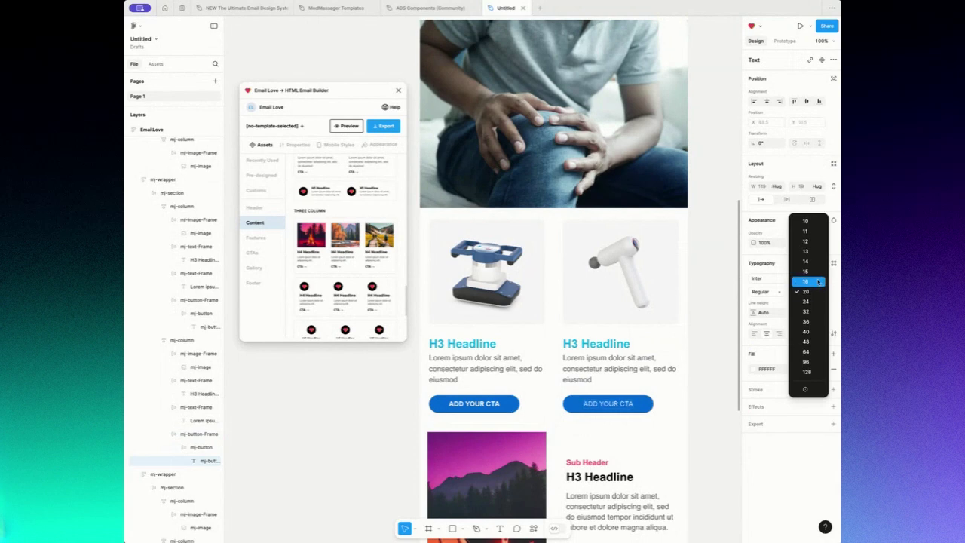
click(807, 280)
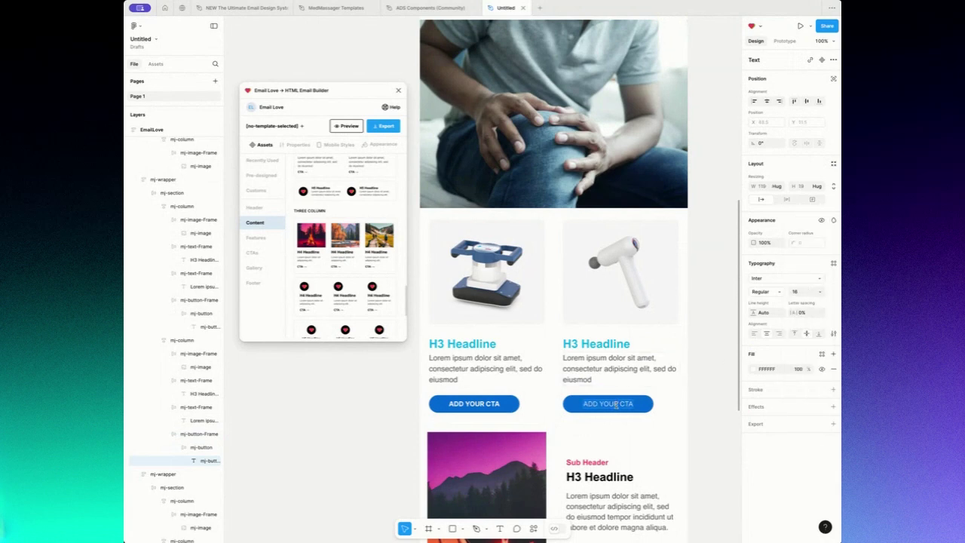
key(ctrl+b)
click(720, 392)
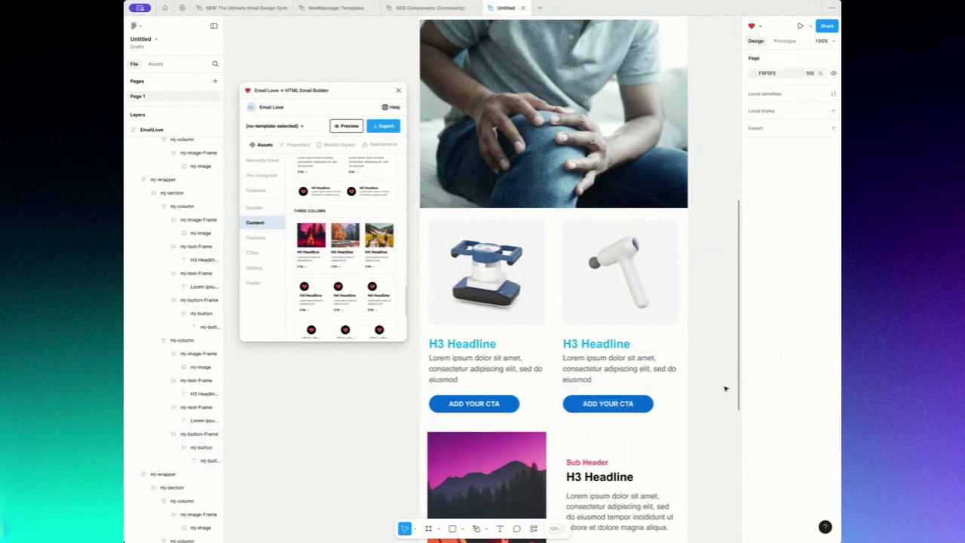
scroll(725, 376, down, 5)
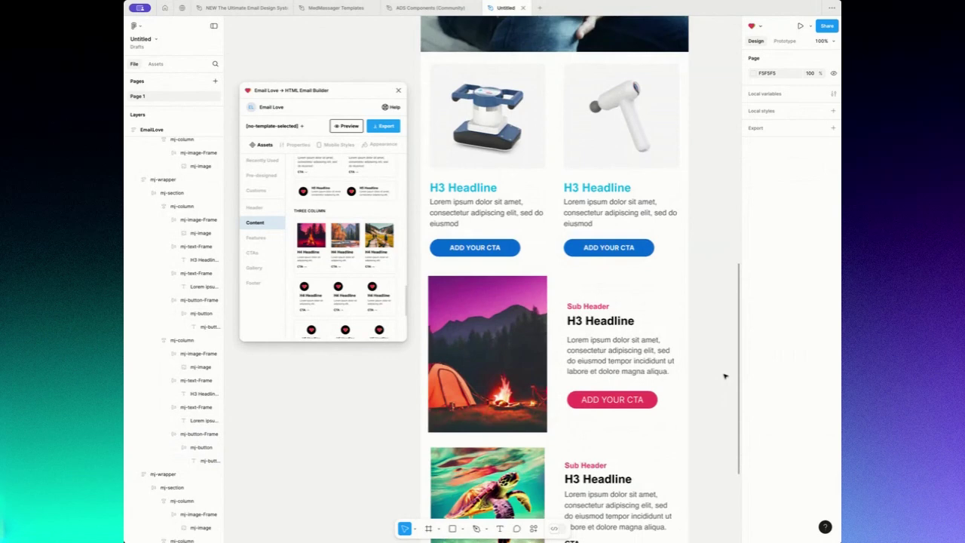
- Replace the campfire tent photo below the two product columns with the image download-3.webp
scroll(724, 376, down, 1)
double_click(514, 335)
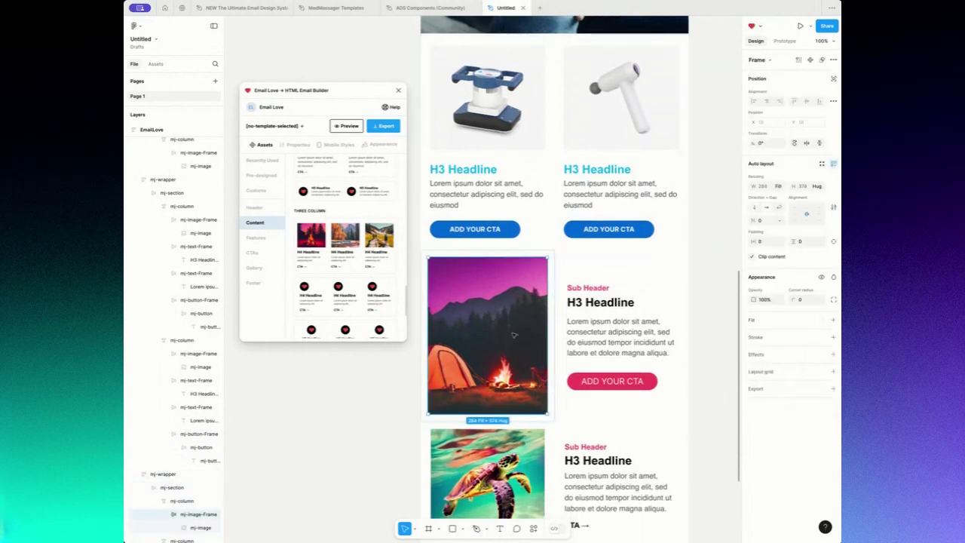
click(754, 264)
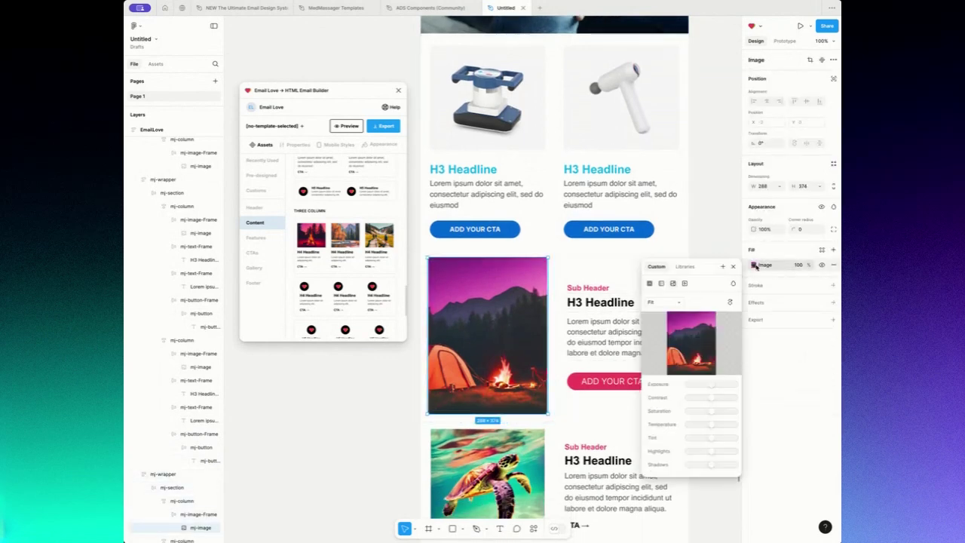
click(696, 343)
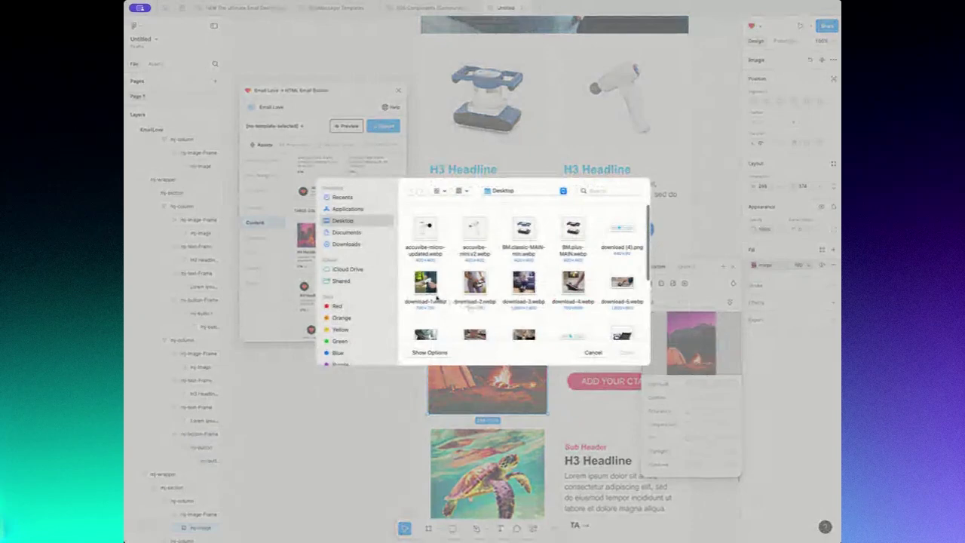
double_click(524, 283)
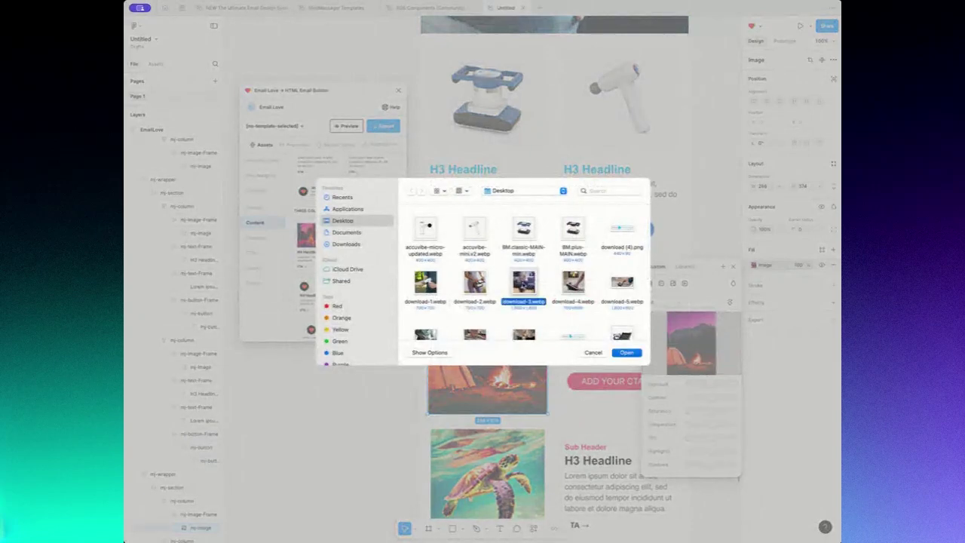
- Set the foot massager photo's scaling mode to Fill and give the image a corner radius of 10
click(653, 301)
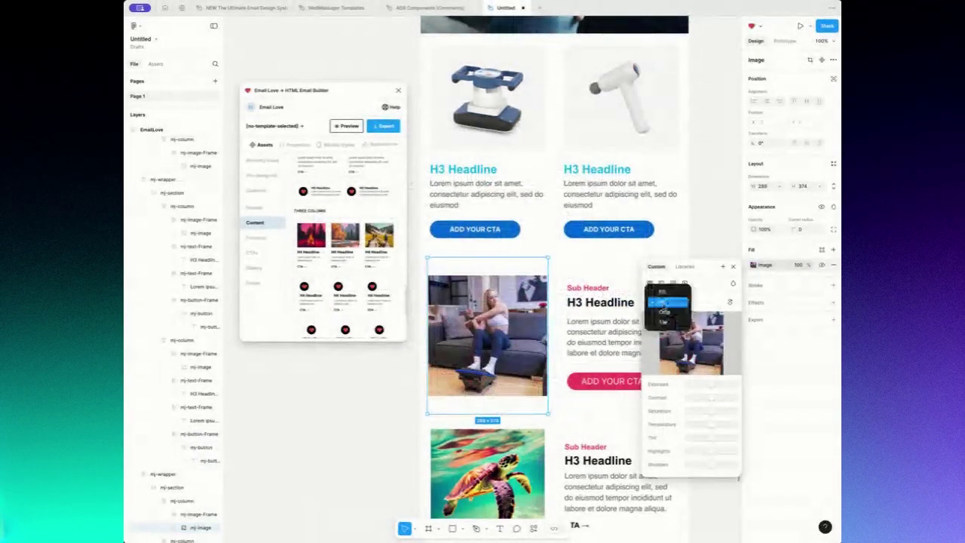
click(666, 298)
click(733, 266)
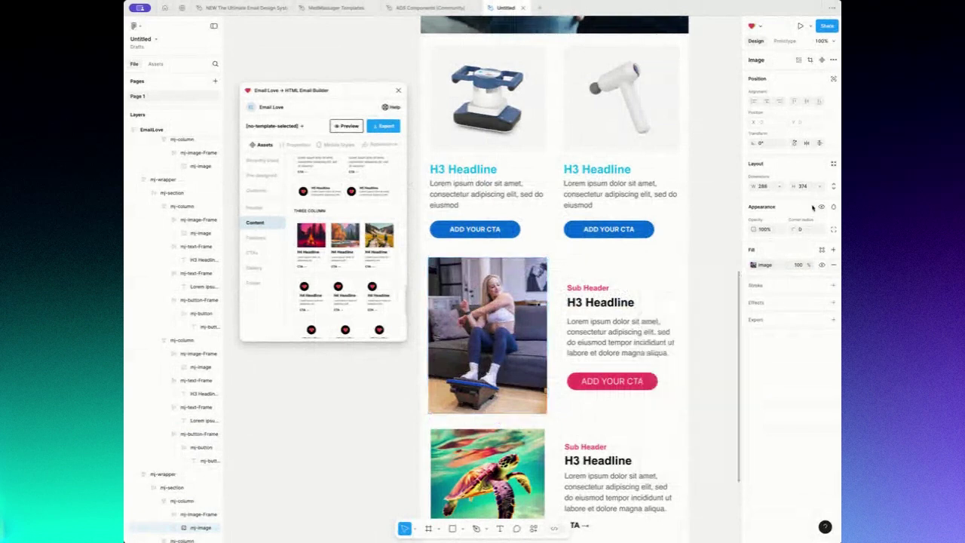
click(807, 229)
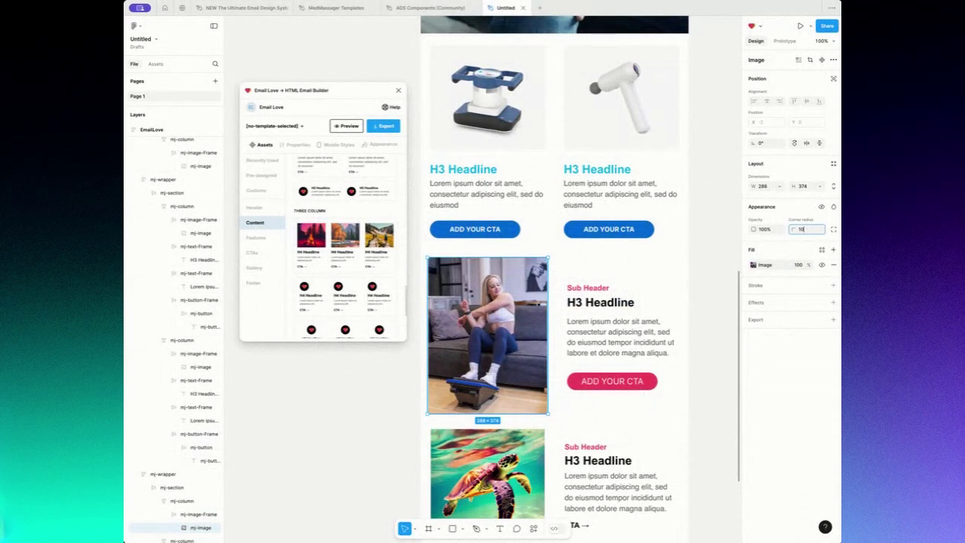
- Recolor the text beside the foot massager photo: Sub Header in black and H3 Headline in the page's cyan, 00B4E5
double_click(588, 288)
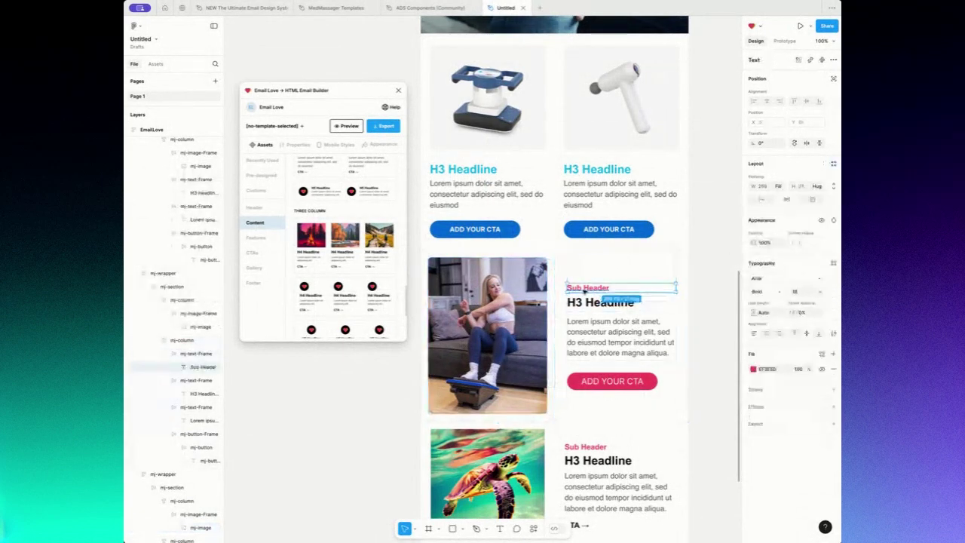
click(754, 368)
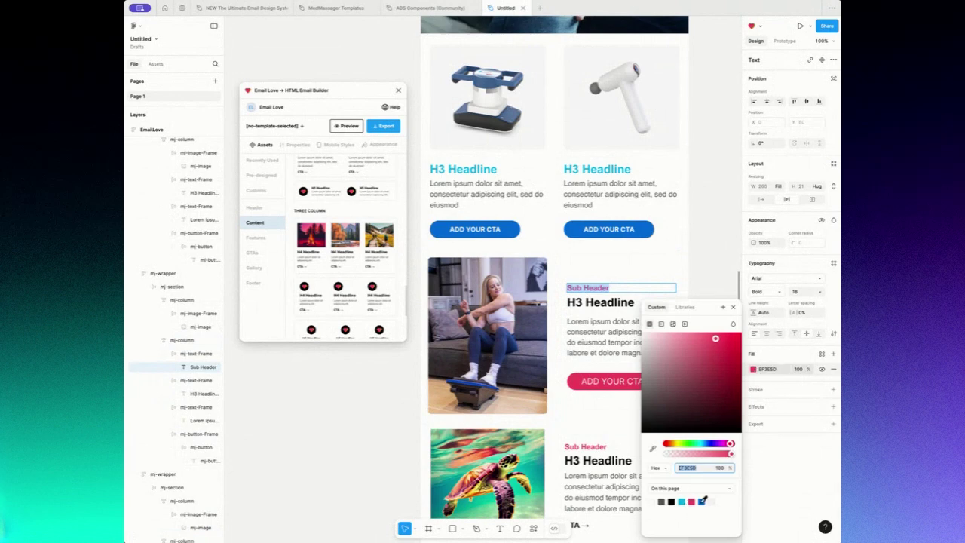
click(671, 502)
double_click(606, 303)
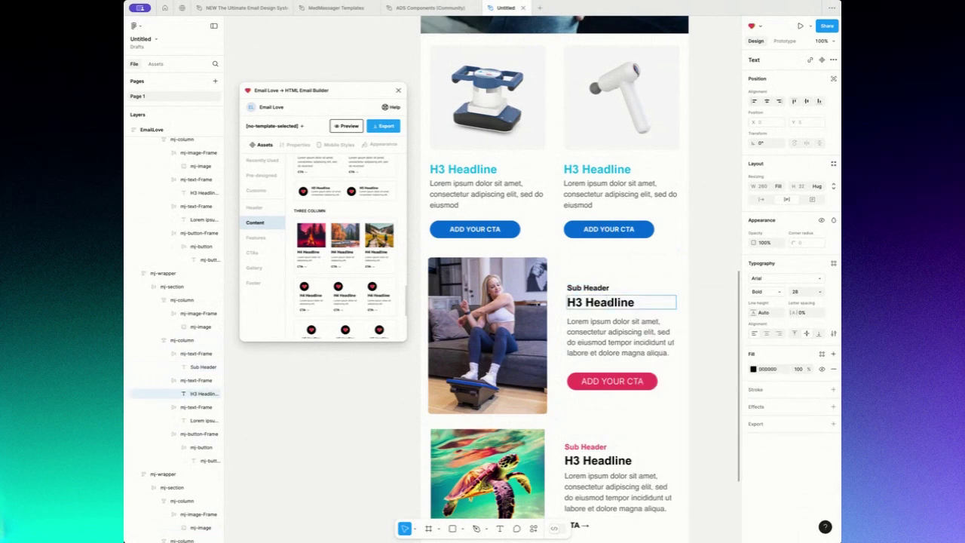
key(ctrl+a)
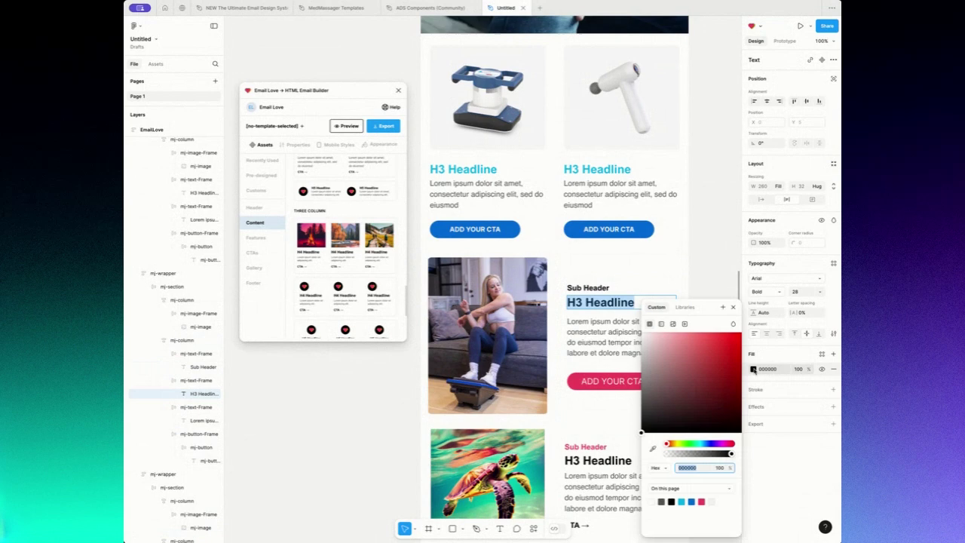
click(682, 500)
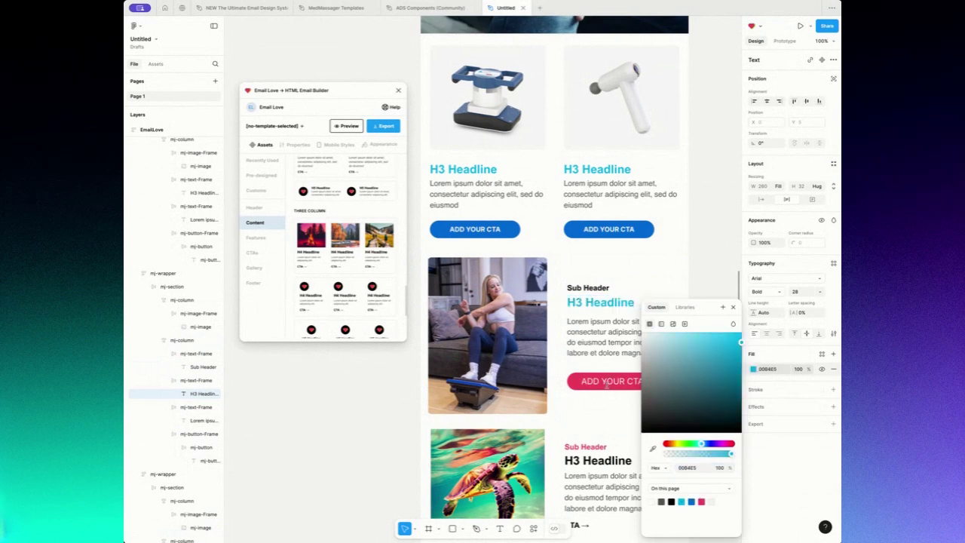
- Set the "ADD YOUR CTA" button label beside the foot massager photo to font size 16 and make it bold
click(608, 385)
click(820, 291)
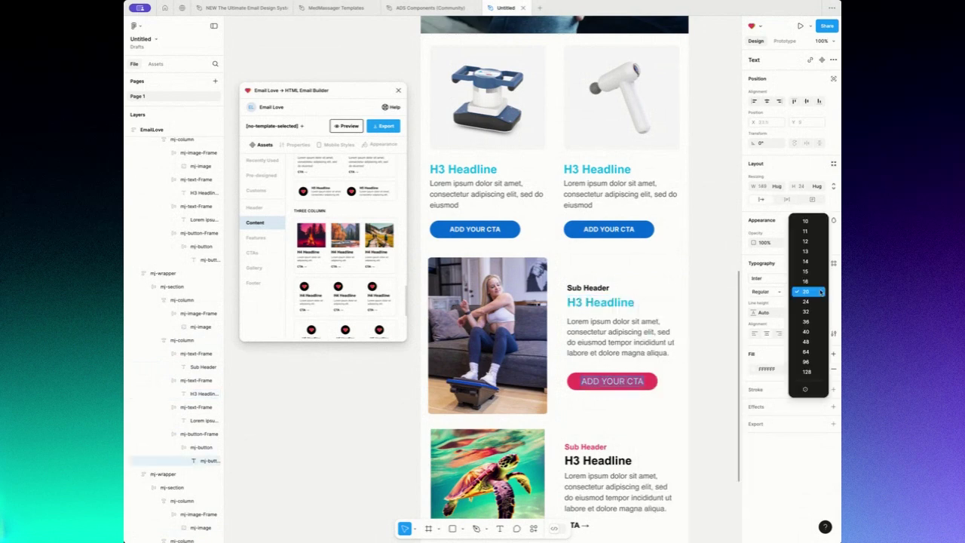
click(813, 284)
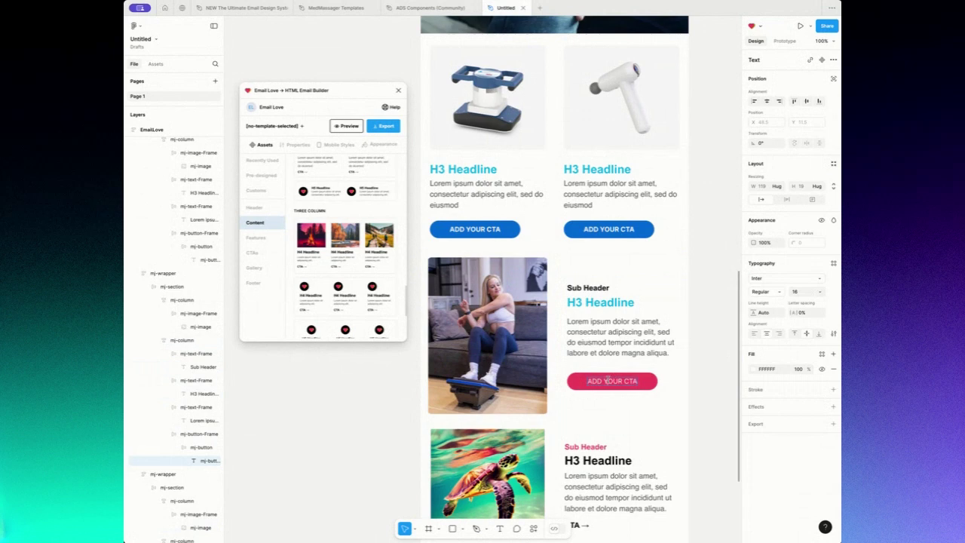
- Change the background of the "ADD YOUR CTA" button beside the foot massager photo to the page's cyan, 00B4E5, and deselect it
click(653, 381)
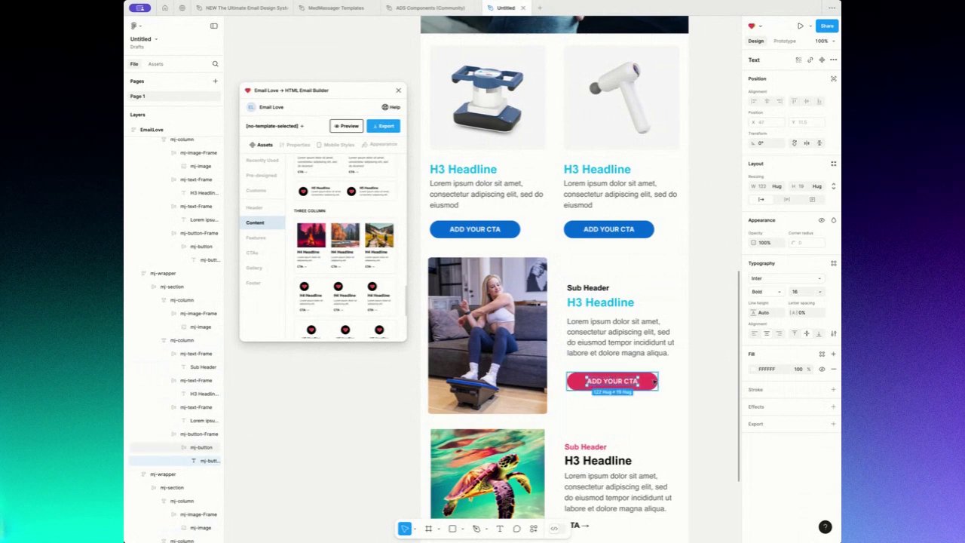
click(753, 334)
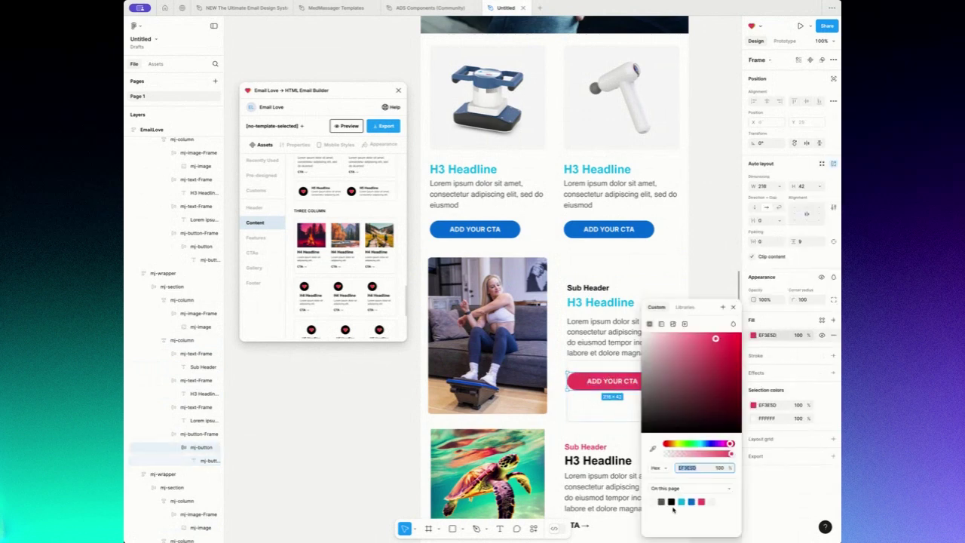
click(681, 502)
click(737, 306)
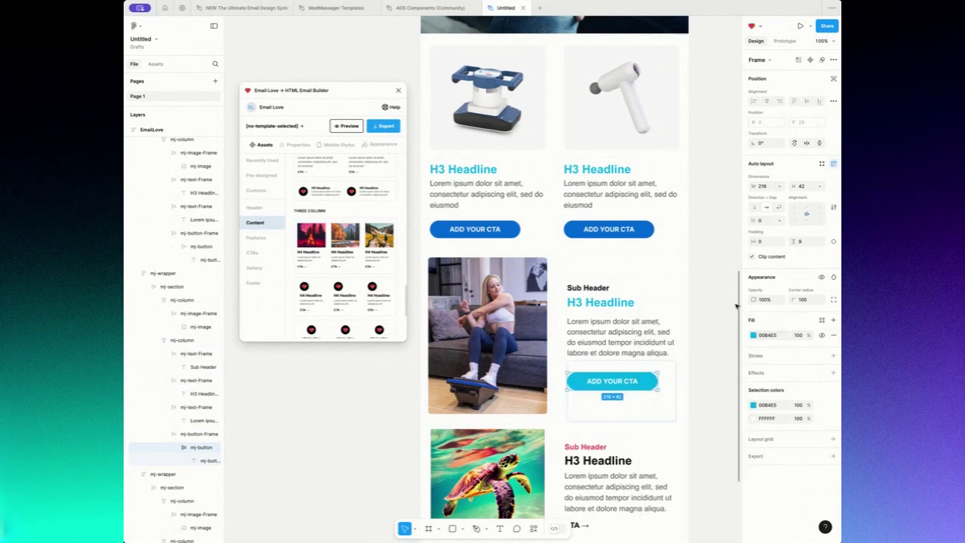
click(701, 291)
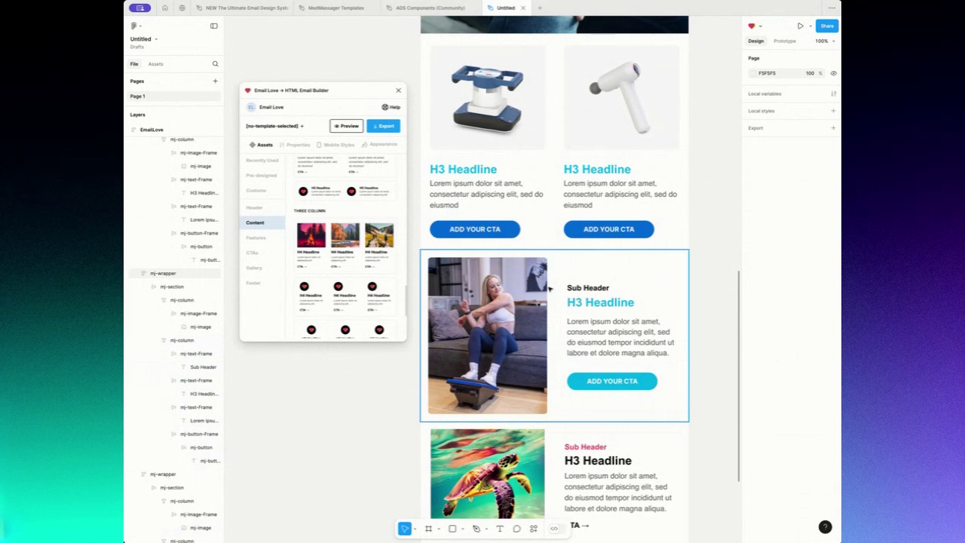
- Turn on mobile padding for the Sub Header text frame beside the foot massager photo, with a top padding of 10
click(610, 287)
double_click(610, 287)
double_click(610, 288)
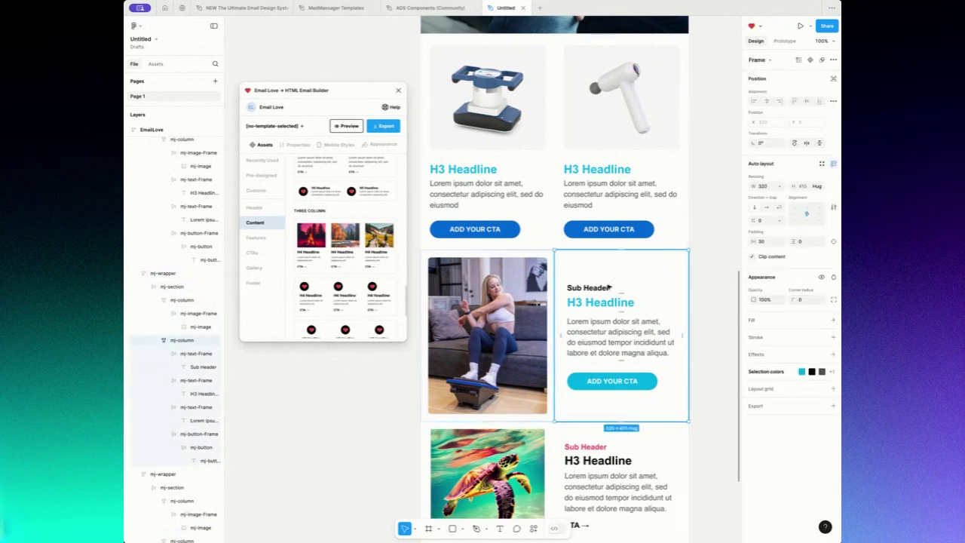
double_click(610, 287)
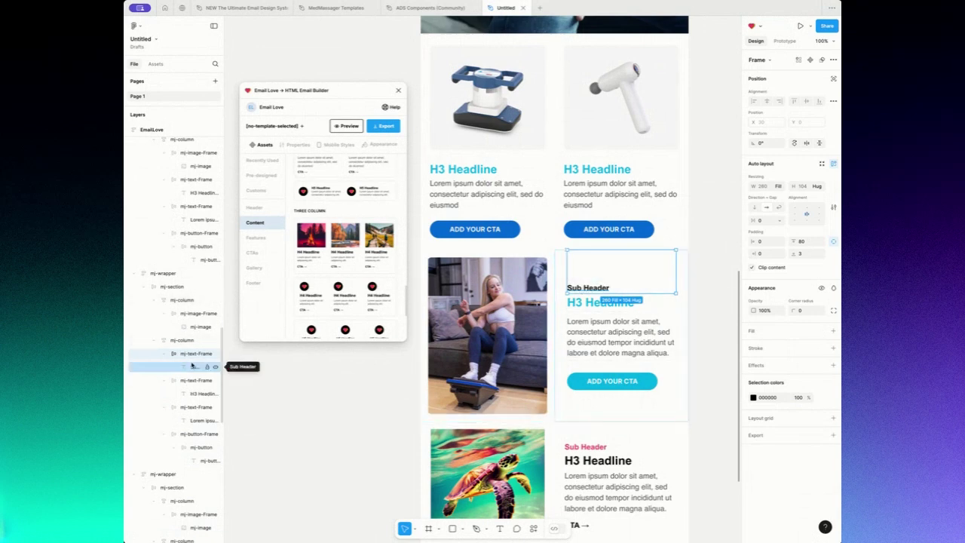
click(342, 145)
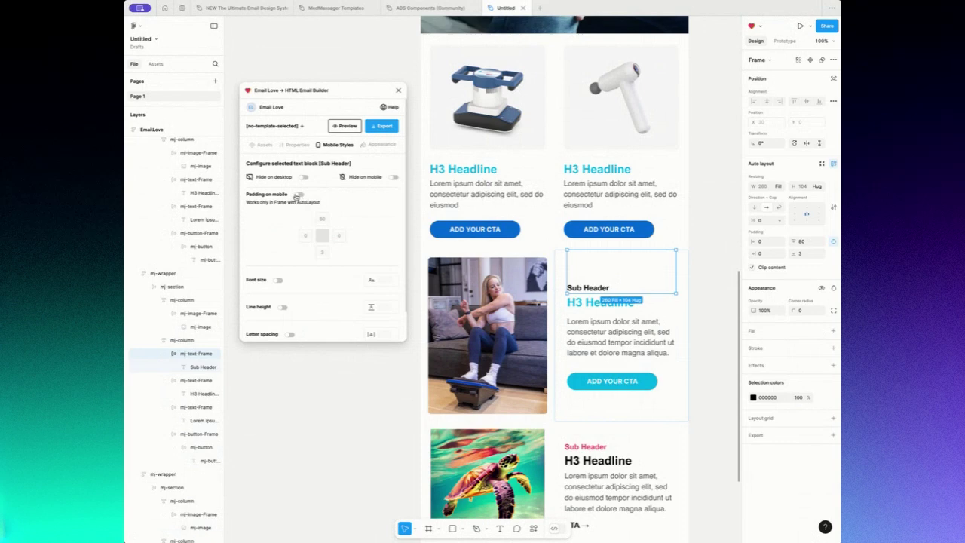
drag(265, 195, 300, 197)
click(299, 195)
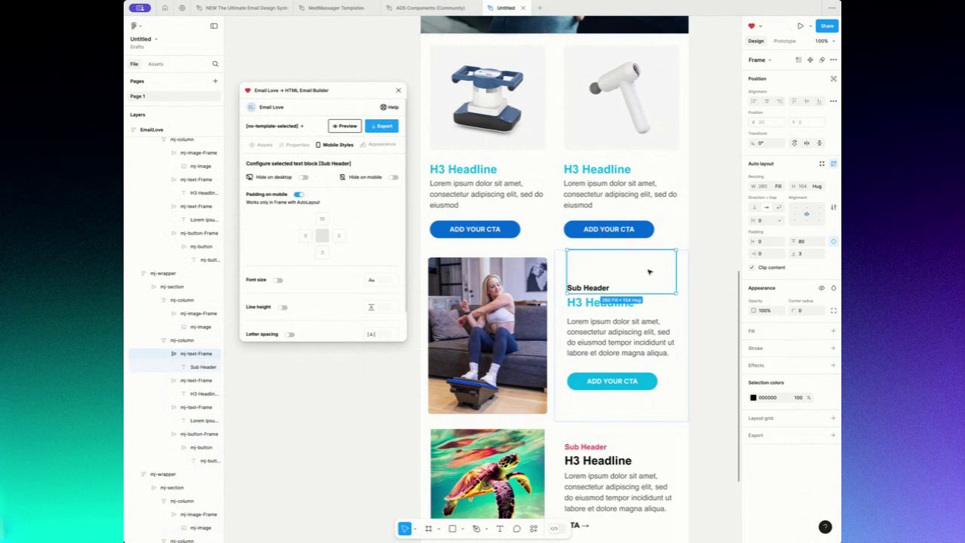
click(730, 285)
click(664, 258)
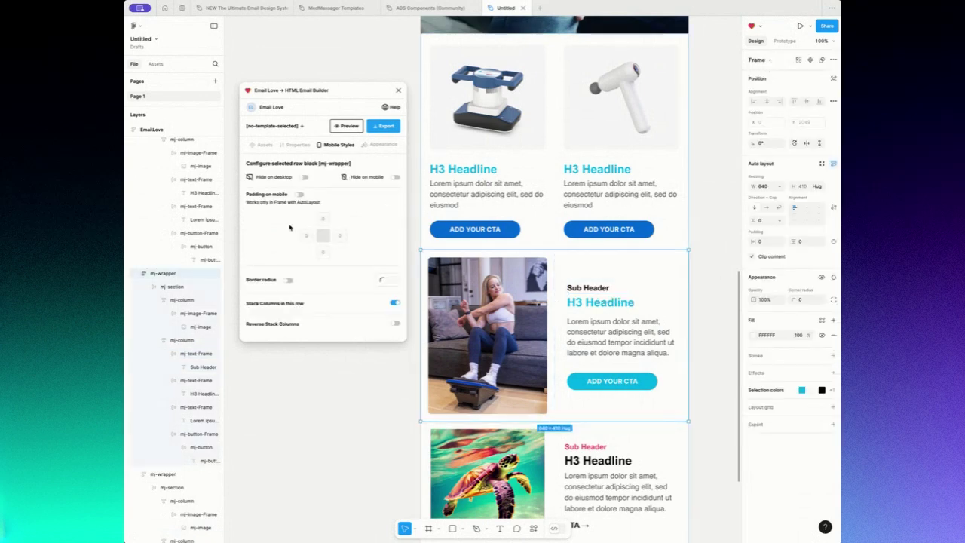
- Replace the sea turtle photo in the following image-and-text section with the image download-2.webp
scroll(607, 256, down, 5)
click(610, 277)
double_click(486, 274)
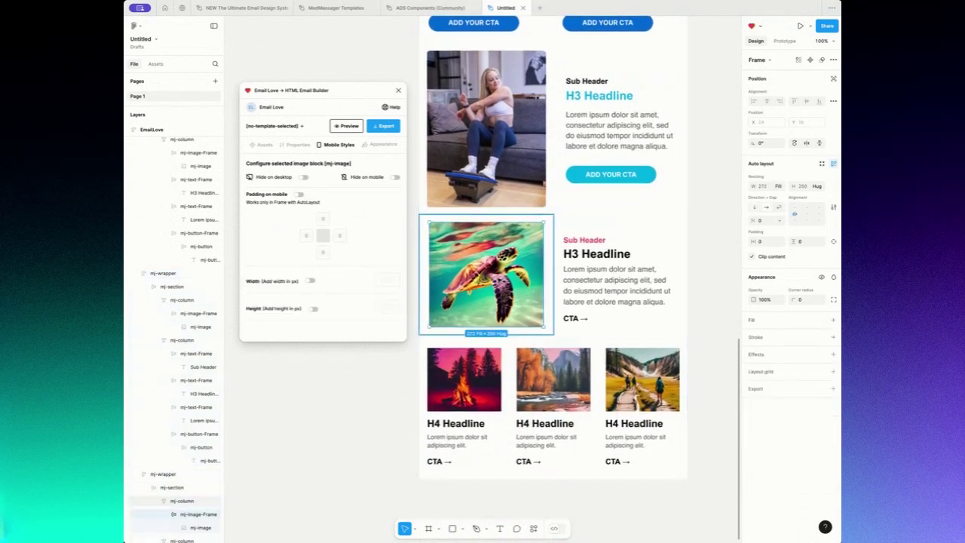
double_click(486, 275)
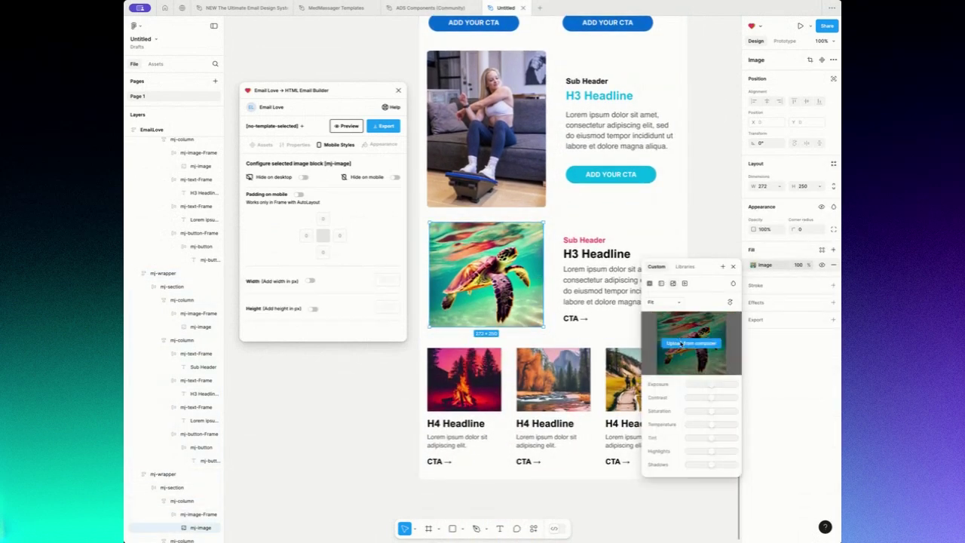
click(681, 343)
double_click(474, 283)
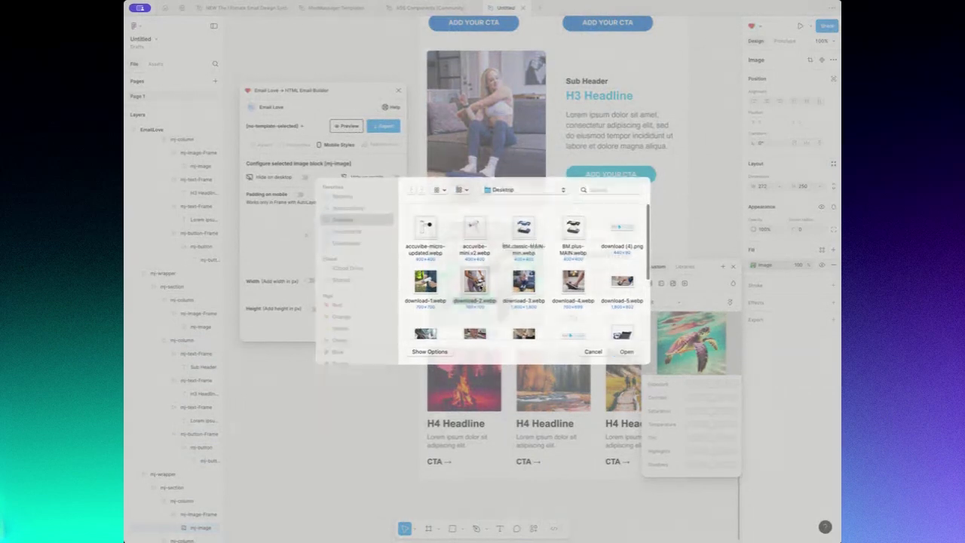
- Set the handheld massager photo's scaling mode to Fill and give the image a corner radius of 10
click(671, 302)
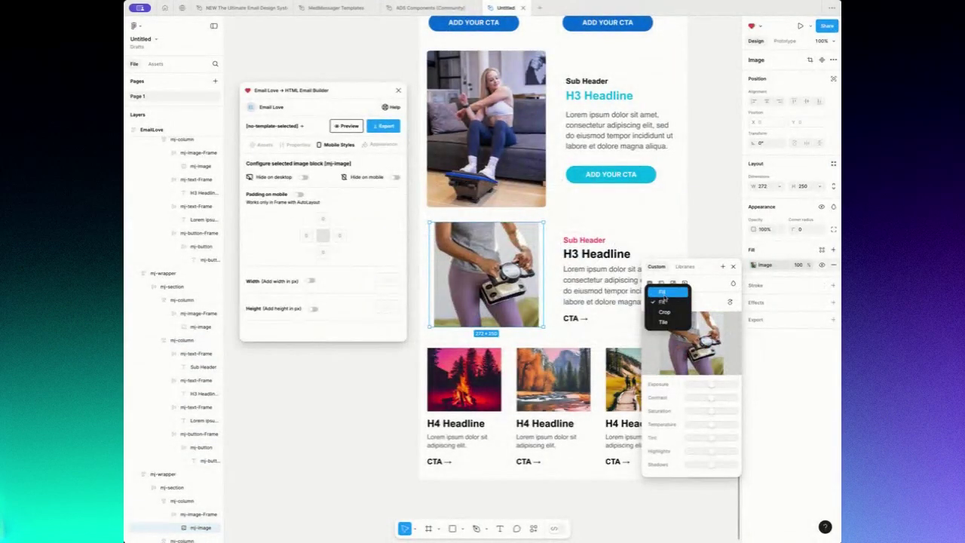
click(666, 301)
click(734, 267)
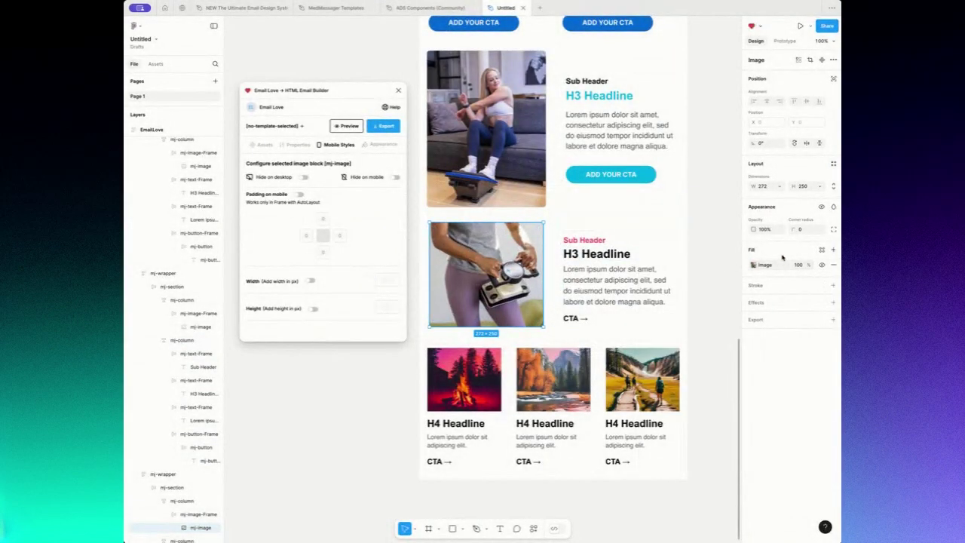
click(807, 229)
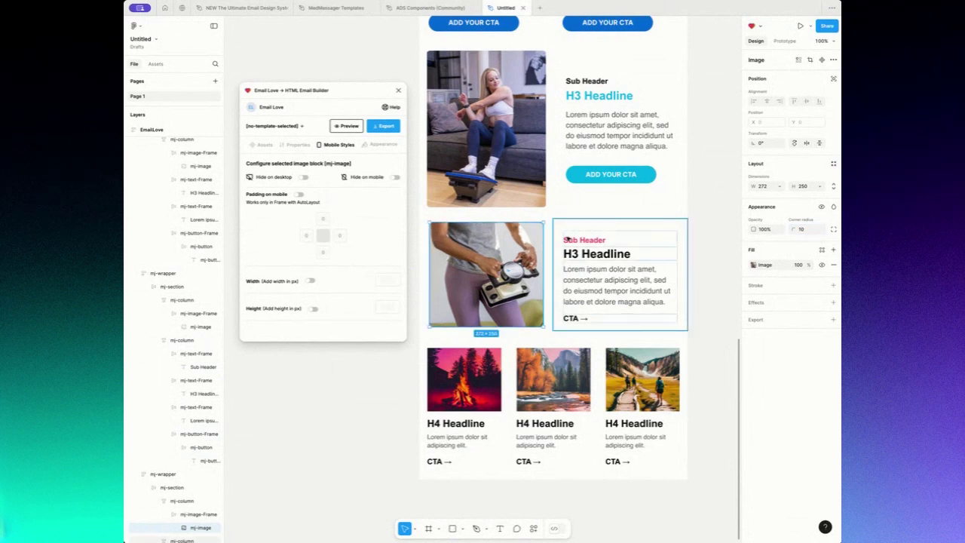
- Recolor the text beside the handheld massager photo: Sub Header in black and H3 Headline in the page's cyan
click(584, 240)
double_click(585, 240)
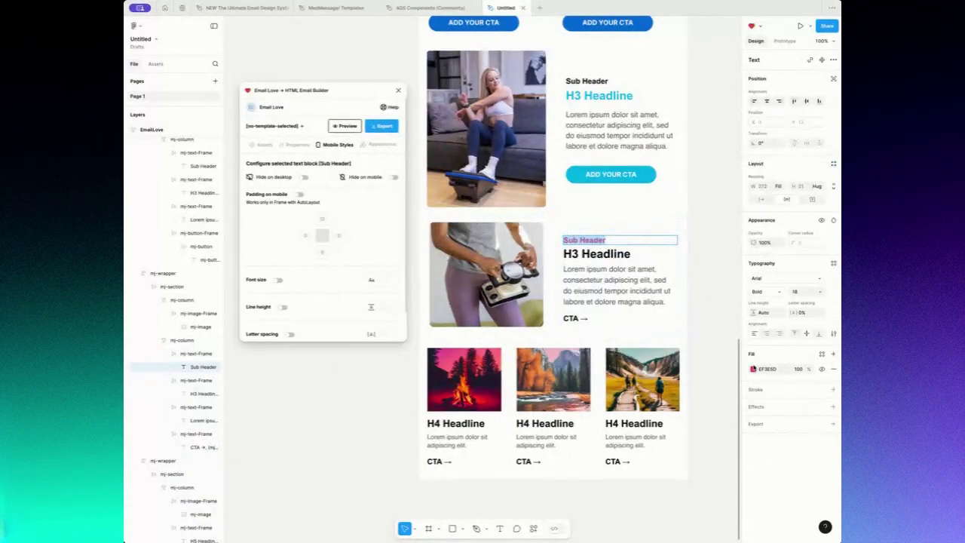
click(753, 370)
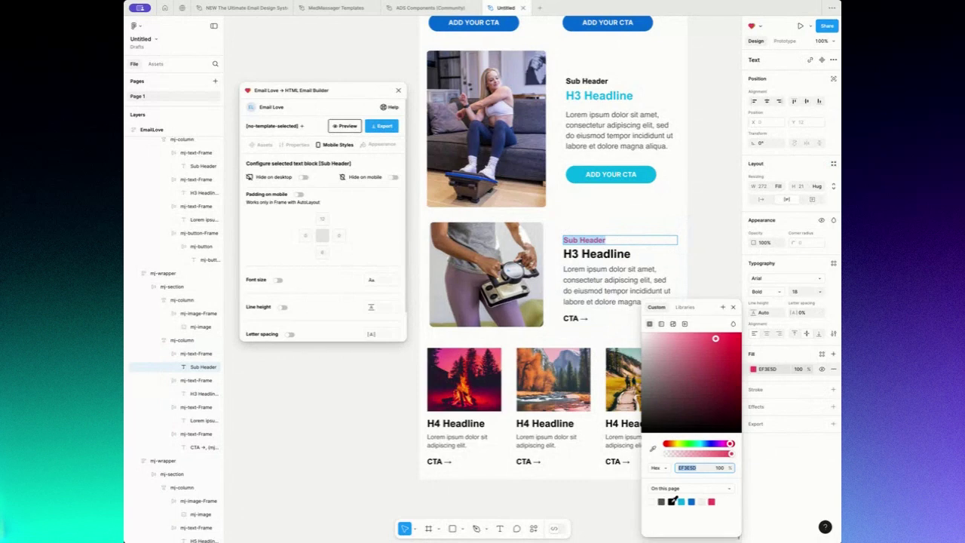
click(672, 500)
click(593, 252)
double_click(593, 253)
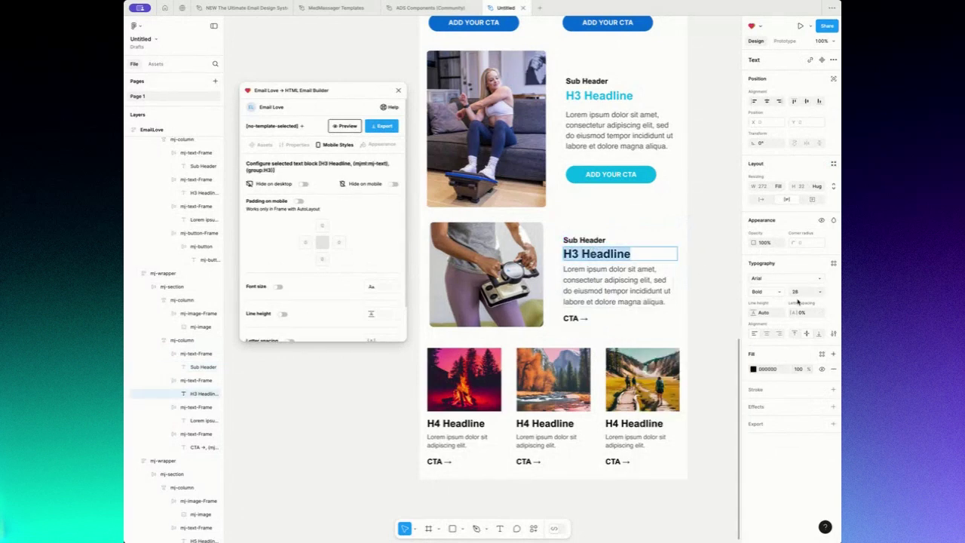
click(754, 369)
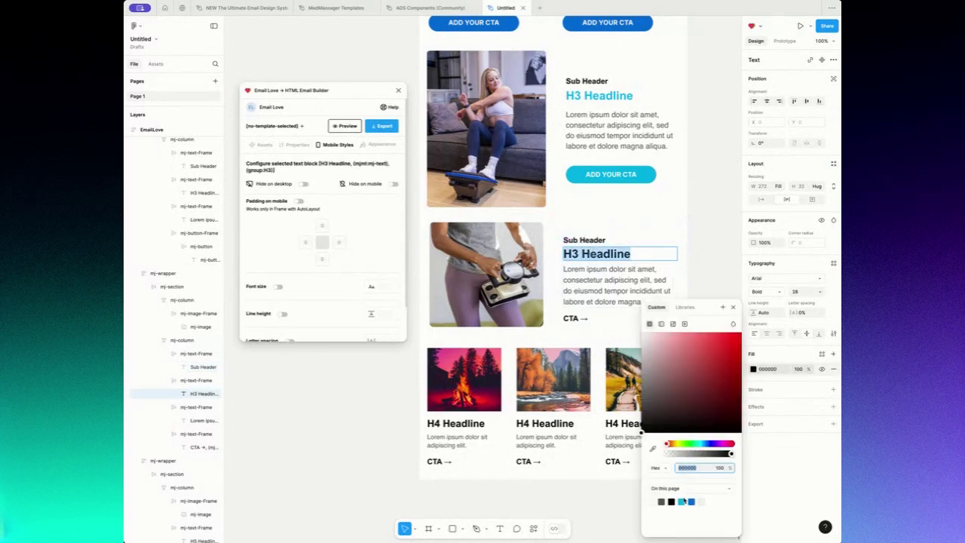
click(682, 501)
- Change the color of the "CTA →" link beside the handheld massager photo to the page's blue, 006BD6
click(576, 318)
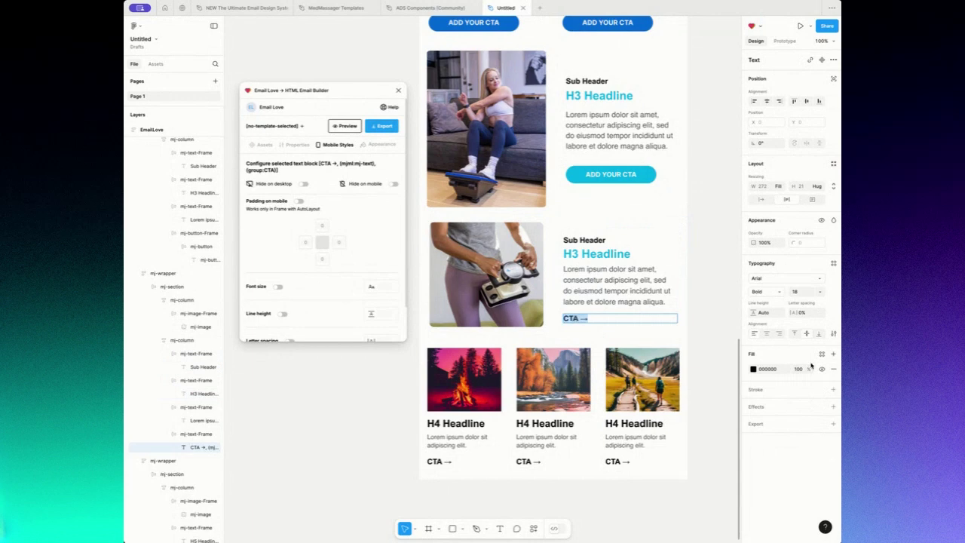
click(754, 369)
click(692, 501)
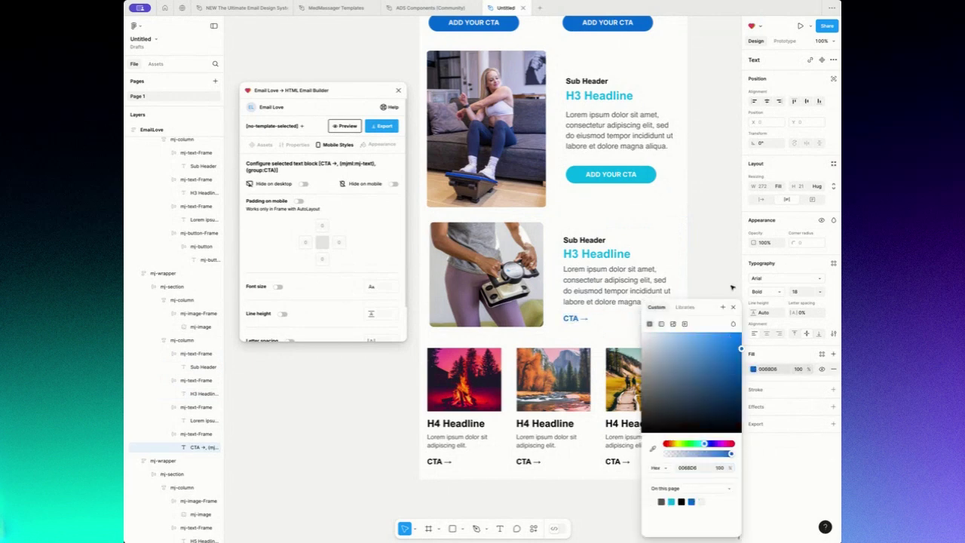
- Replace the campfire photo in the three-column section with the image accuvibe-mini.v2.webp
click(586, 244)
scroll(586, 244, down, 5)
click(460, 211)
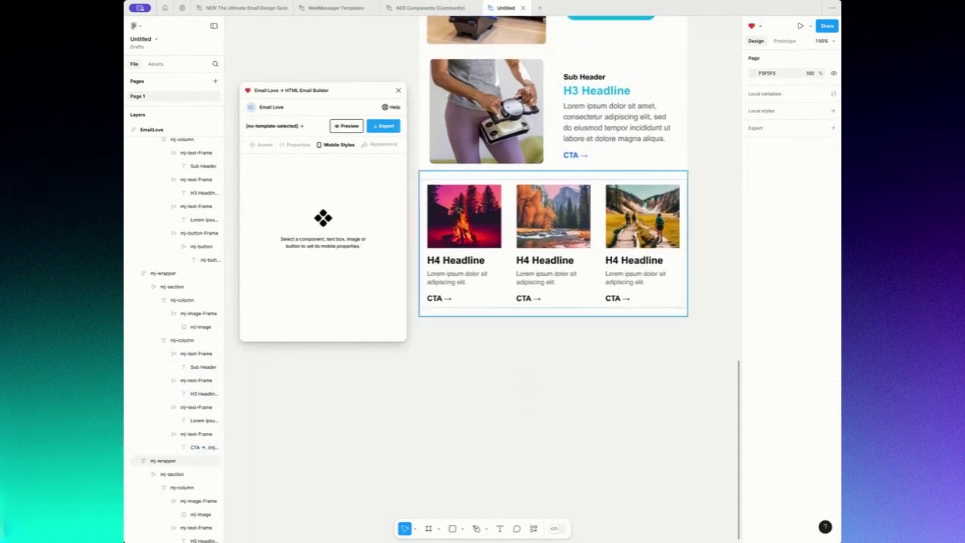
click(457, 211)
double_click(460, 211)
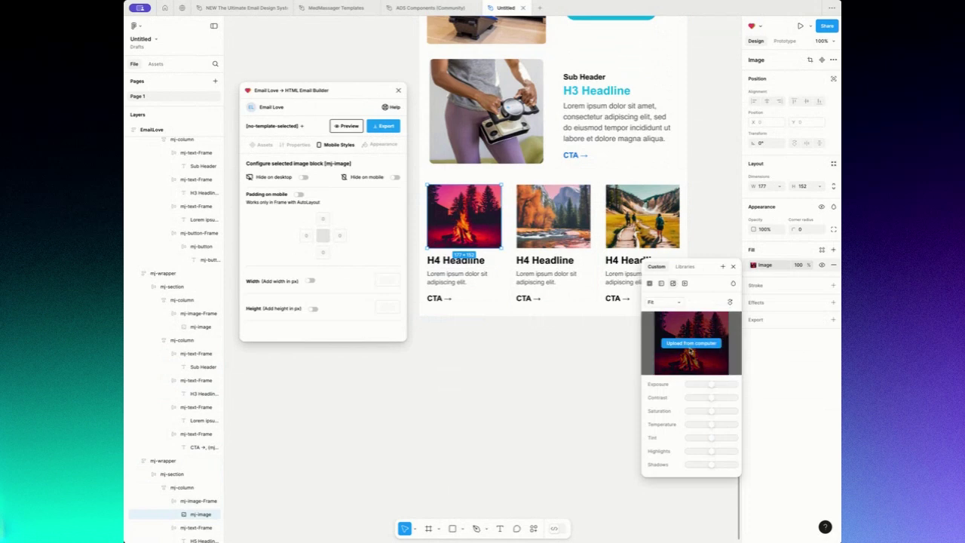
click(689, 344)
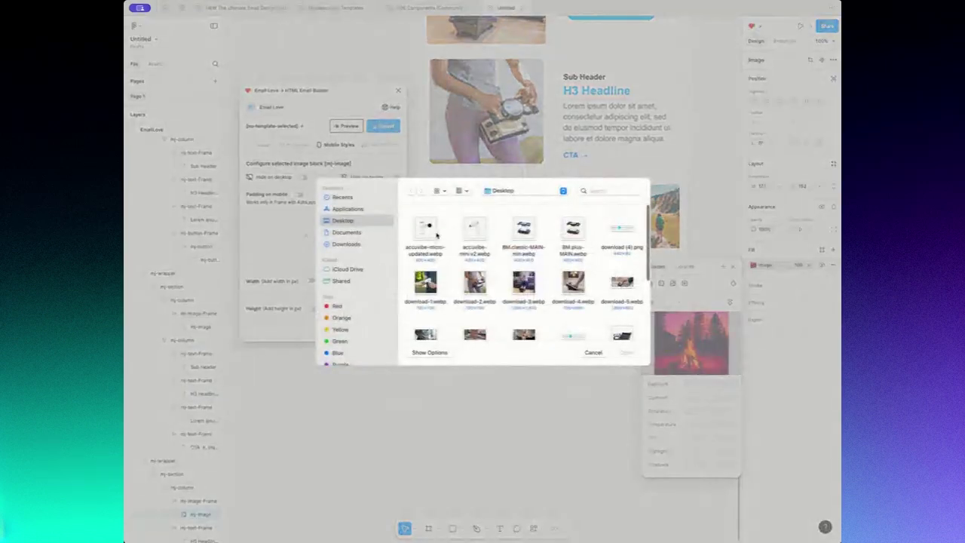
double_click(472, 235)
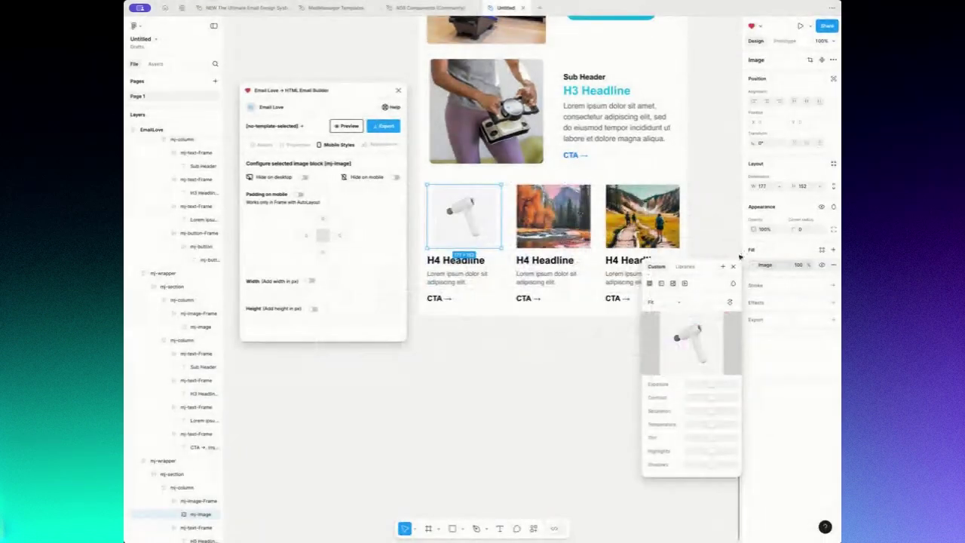
- Set the massage gun image's scaling mode to Fill and give the image a corner radius of 10
click(665, 305)
click(658, 299)
click(733, 266)
click(805, 230)
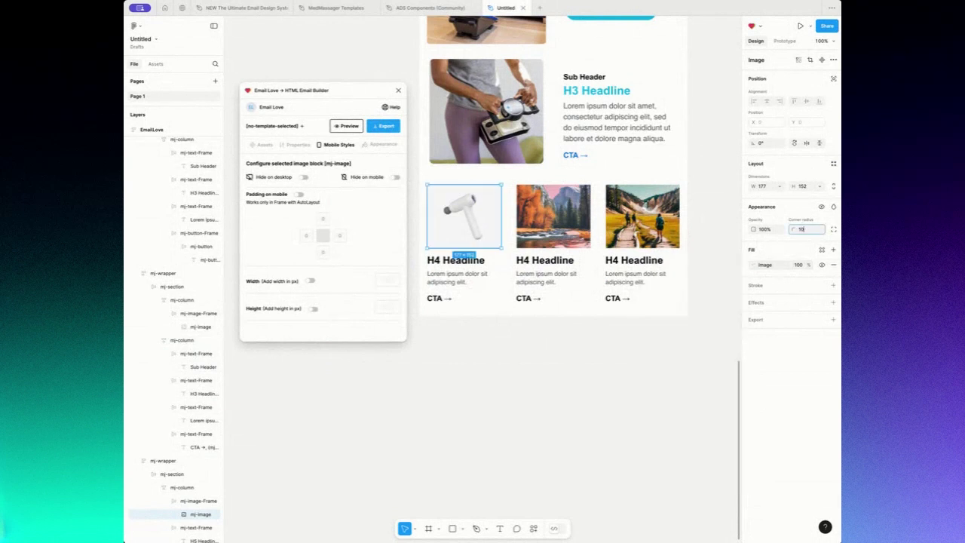
key(Return)
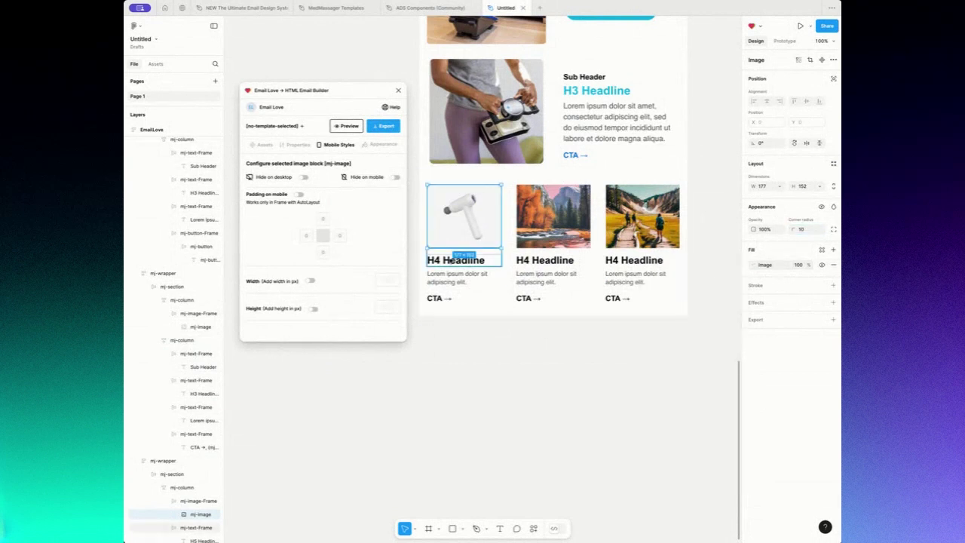
- Recolor the text below the massage gun image in the three-column section: H4 Headline in the page's cyan and "CTA →" in blue, 006BD6
double_click(456, 260)
click(753, 370)
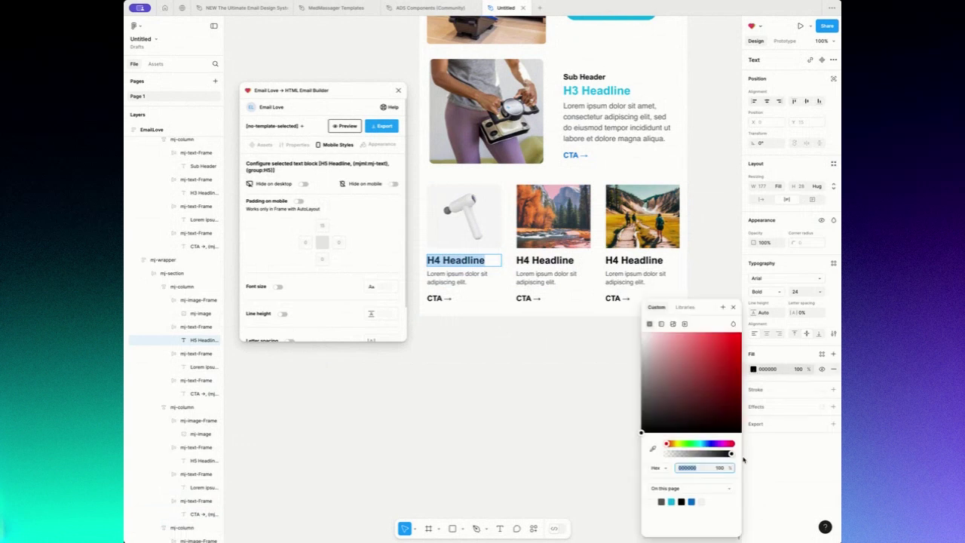
click(672, 502)
double_click(438, 299)
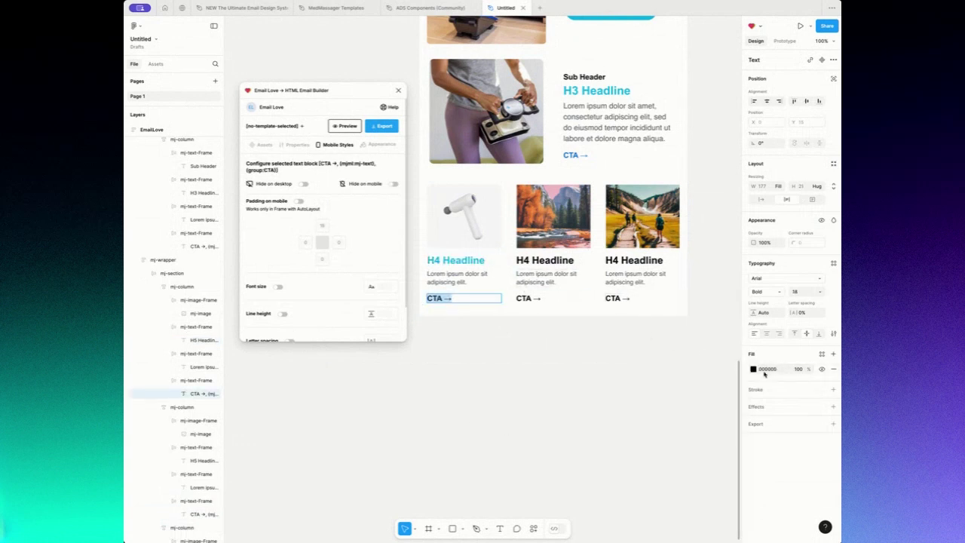
click(753, 369)
click(691, 501)
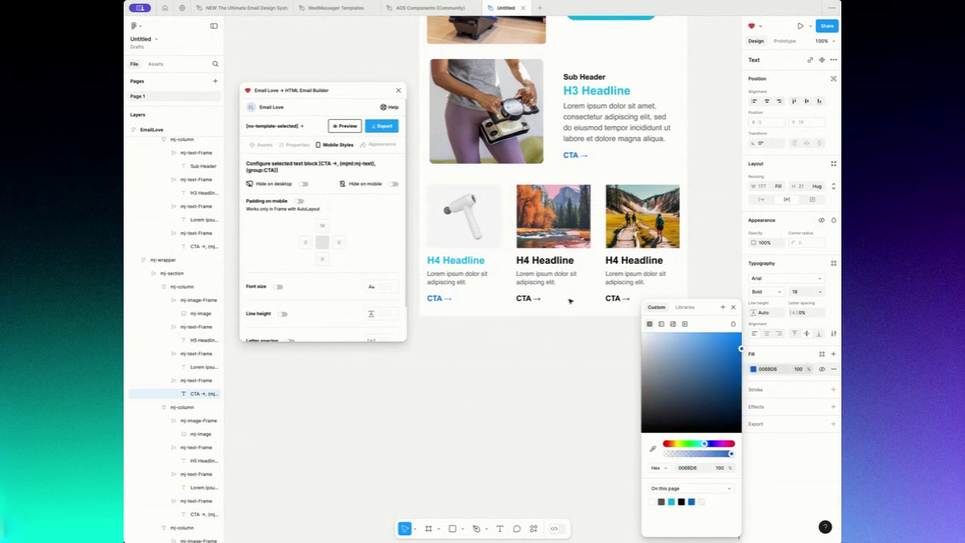
- Recolor the middle column's text in the three-column section: H4 Headline in the page's cyan and "CTA →" in blue, 006BD6
double_click(535, 261)
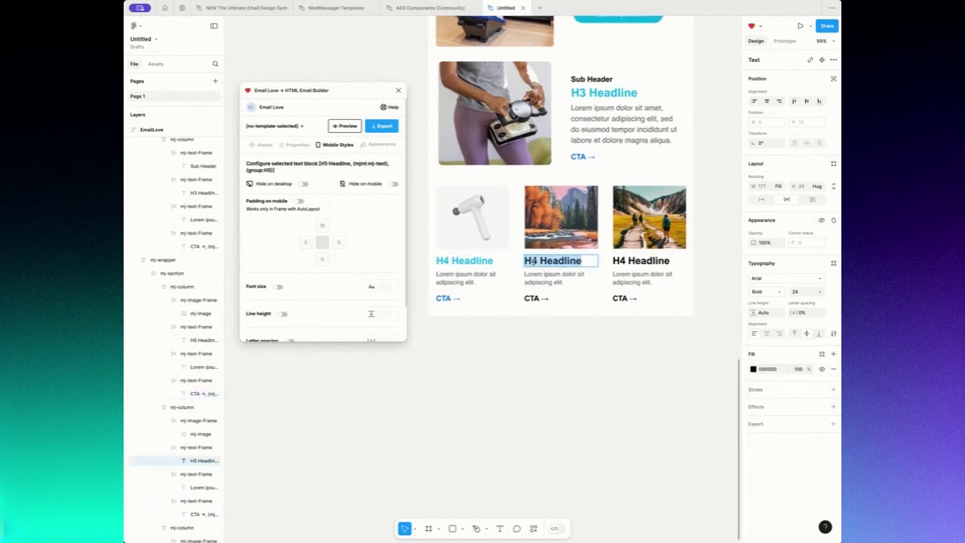
click(753, 370)
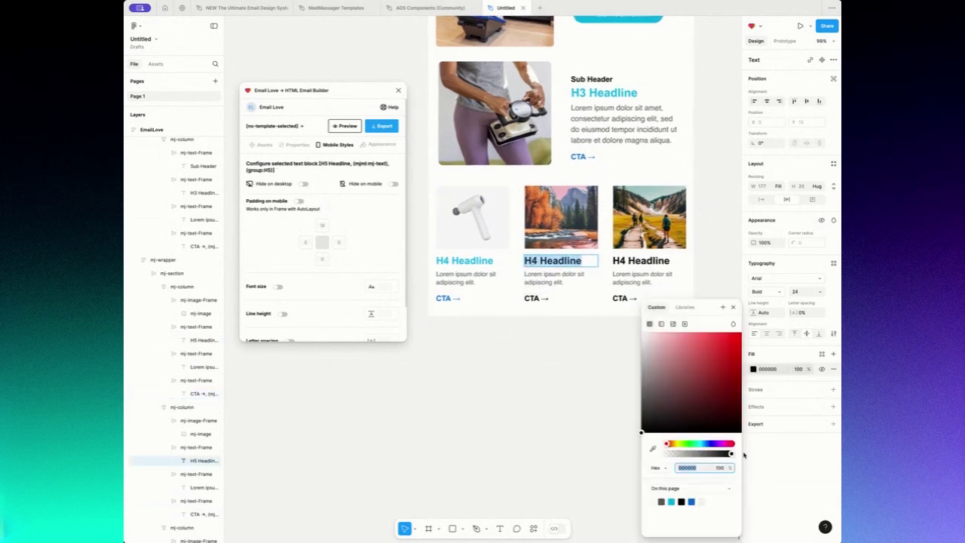
click(672, 501)
click(532, 299)
double_click(532, 299)
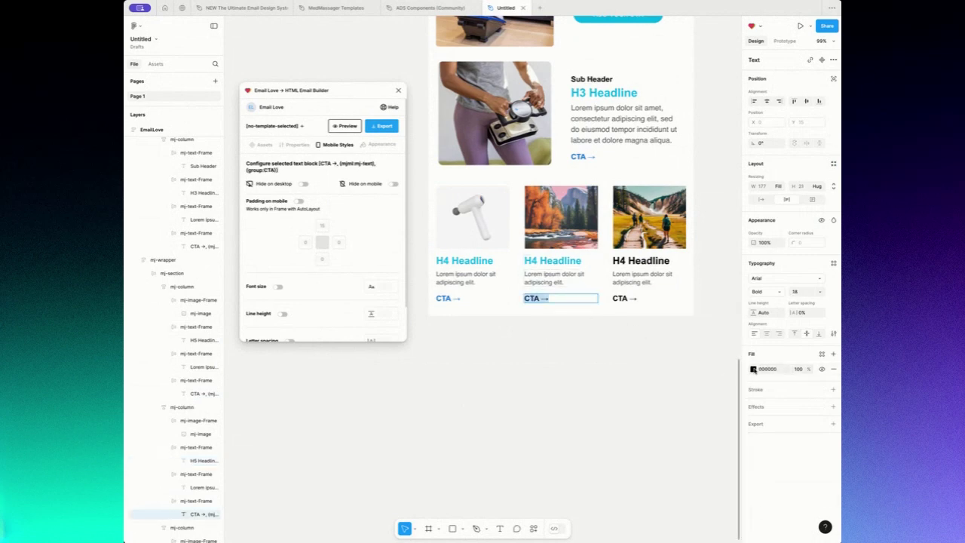
click(753, 370)
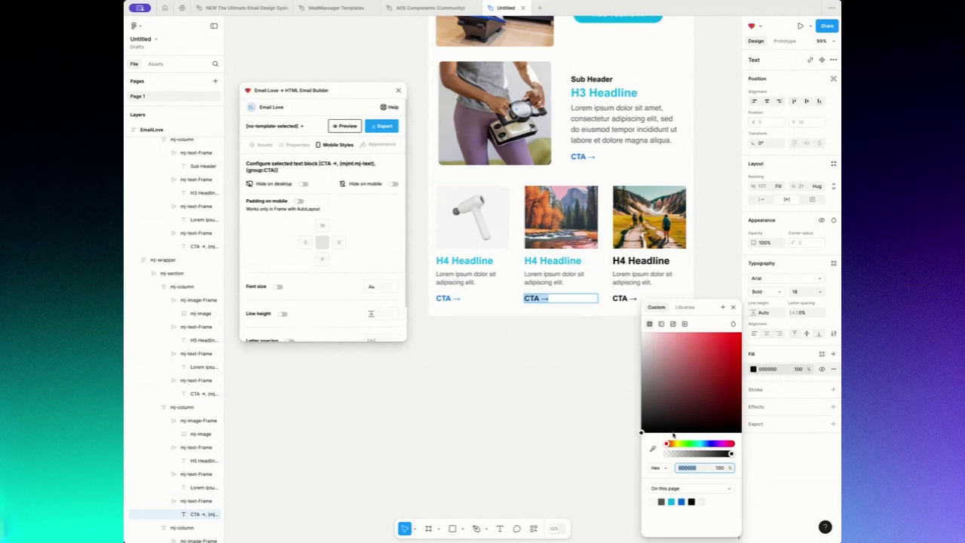
click(681, 502)
click(733, 309)
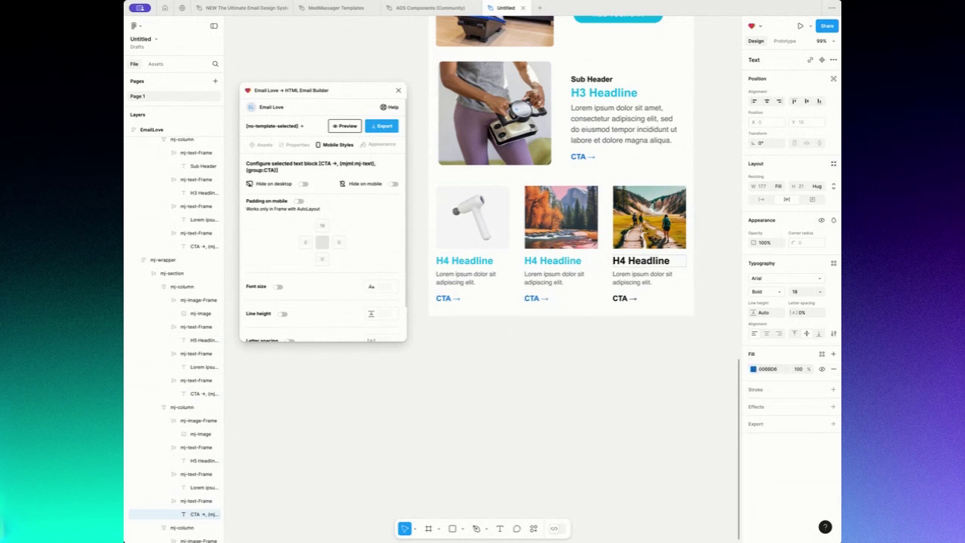
- Replace the autumn river photo in the middle column with the image BM.classic-MAIN-min.webp
double_click(562, 218)
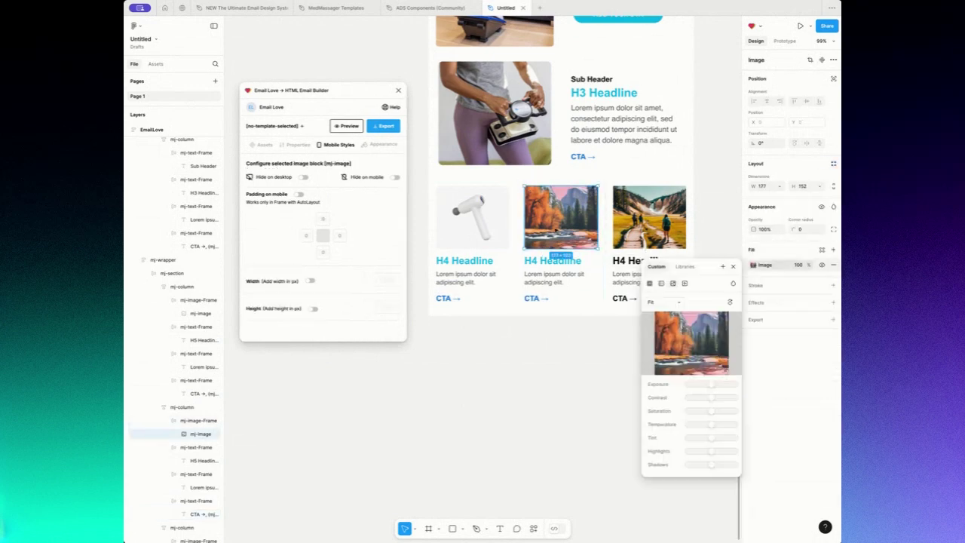
click(692, 344)
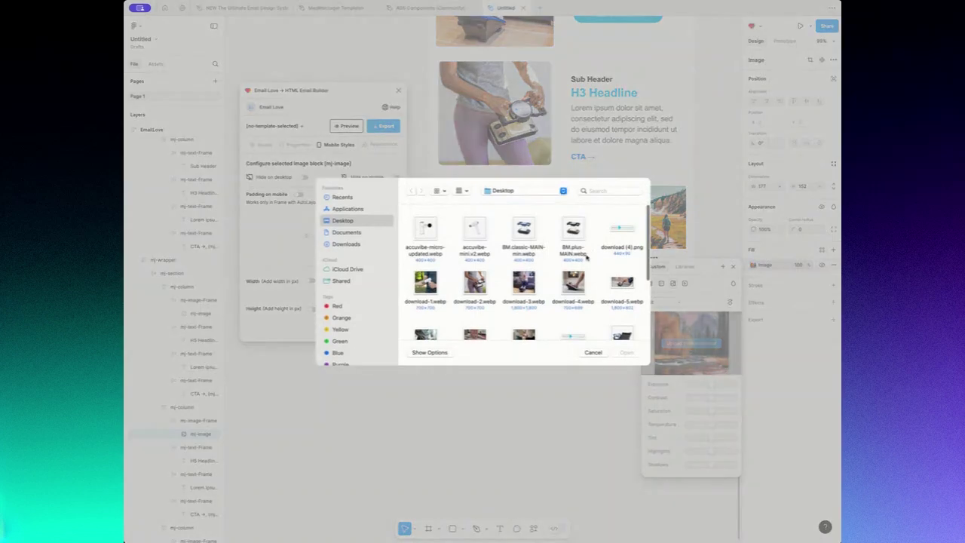
double_click(530, 229)
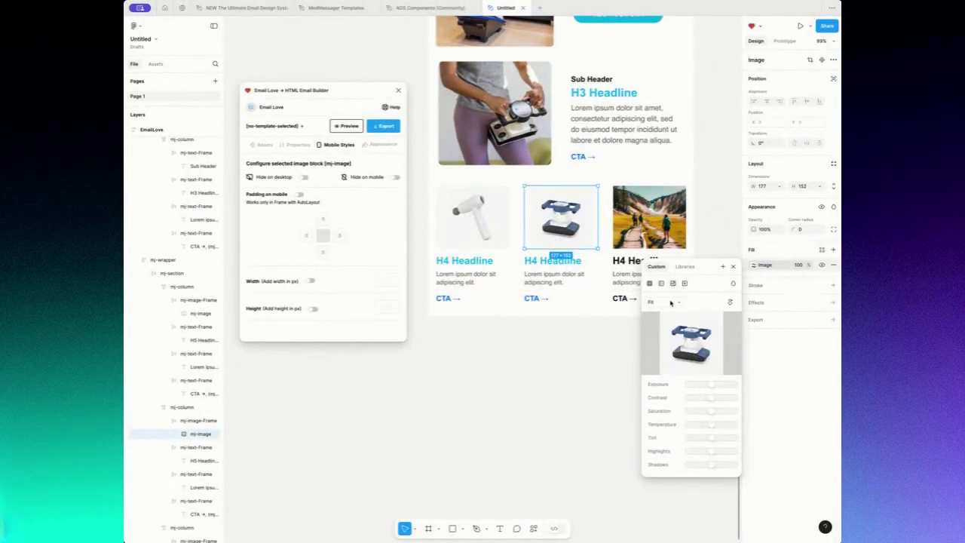
- Set the middle column's massager image to the Fill scaling mode and give it a corner radius of 10
click(670, 303)
click(664, 296)
click(733, 266)
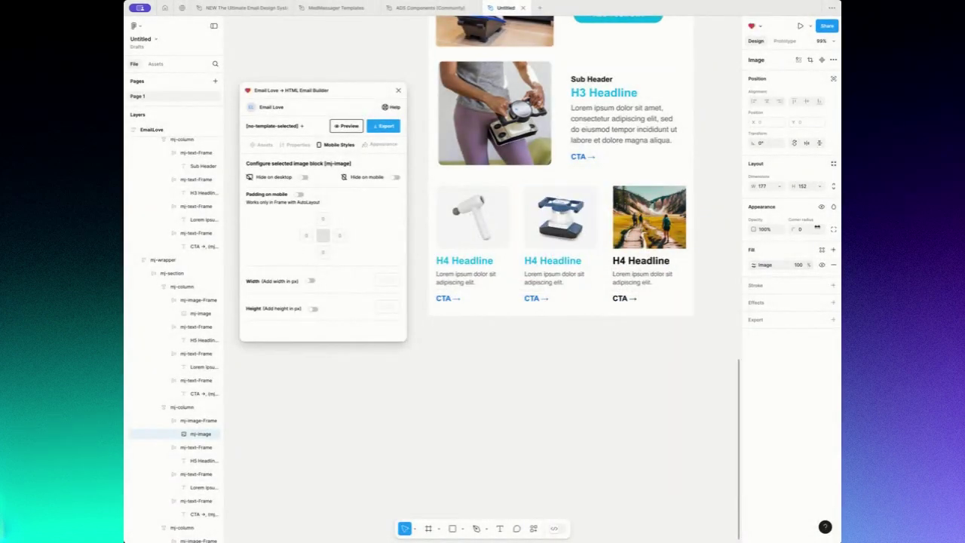
click(805, 228)
text(10)
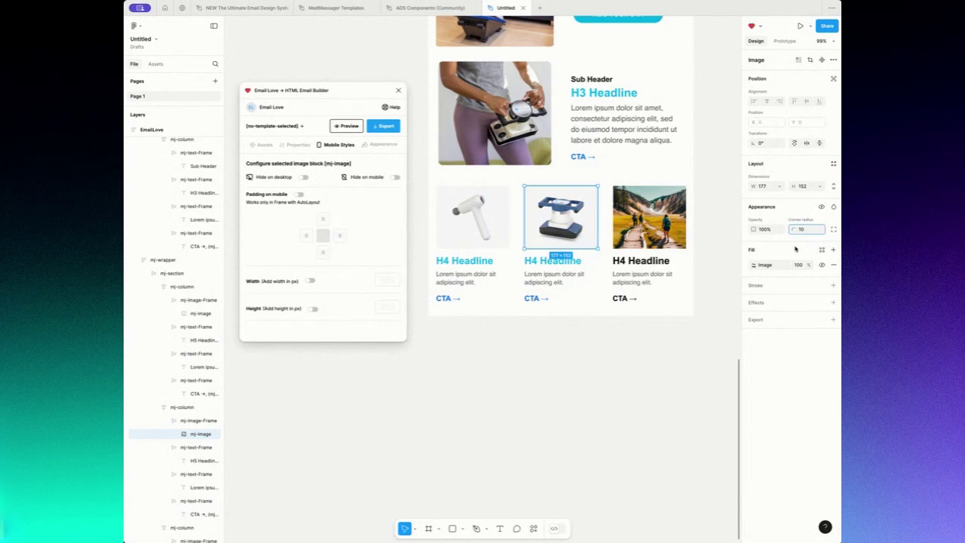
key(Return)
- Replace the hikers photo in the third column with the FM.classic product image
click(649, 219)
double_click(649, 218)
click(753, 265)
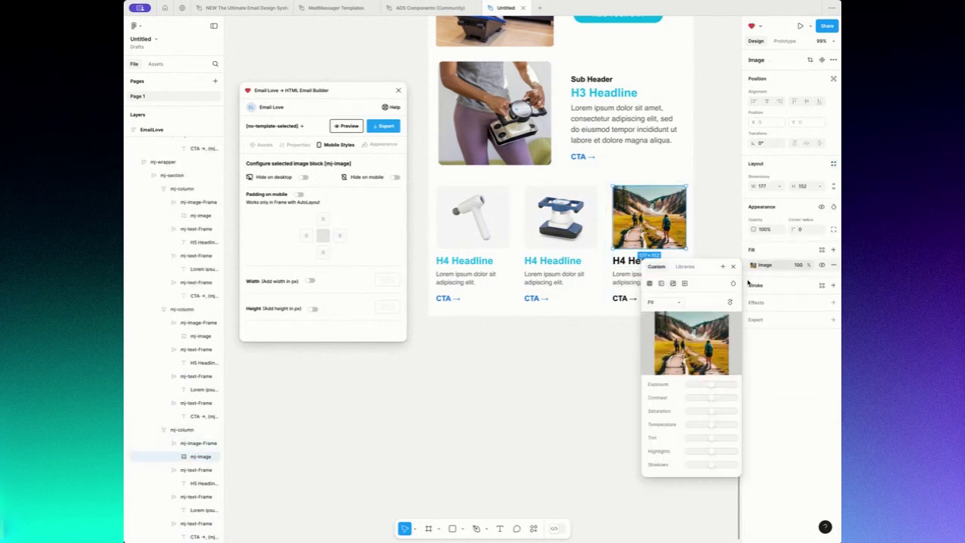
click(691, 346)
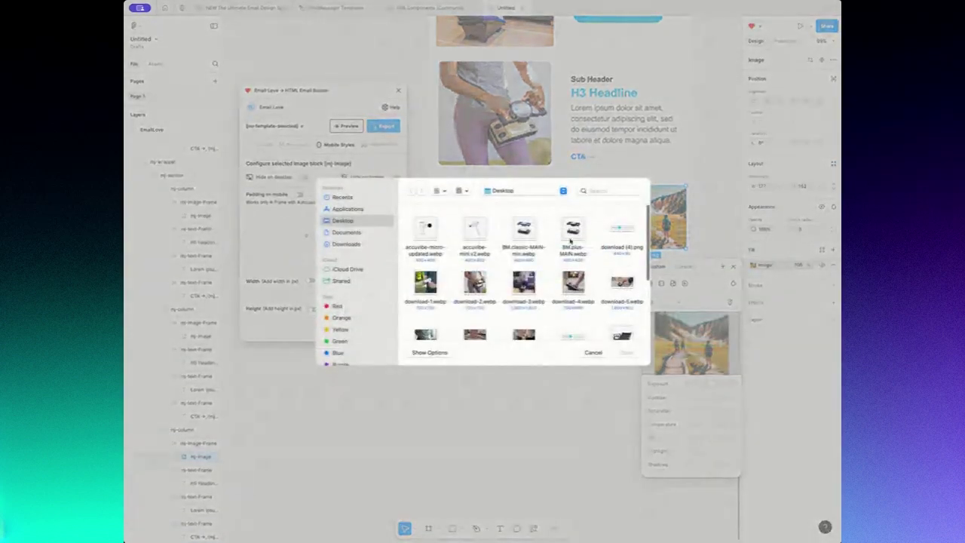
scroll(543, 272, down, 1)
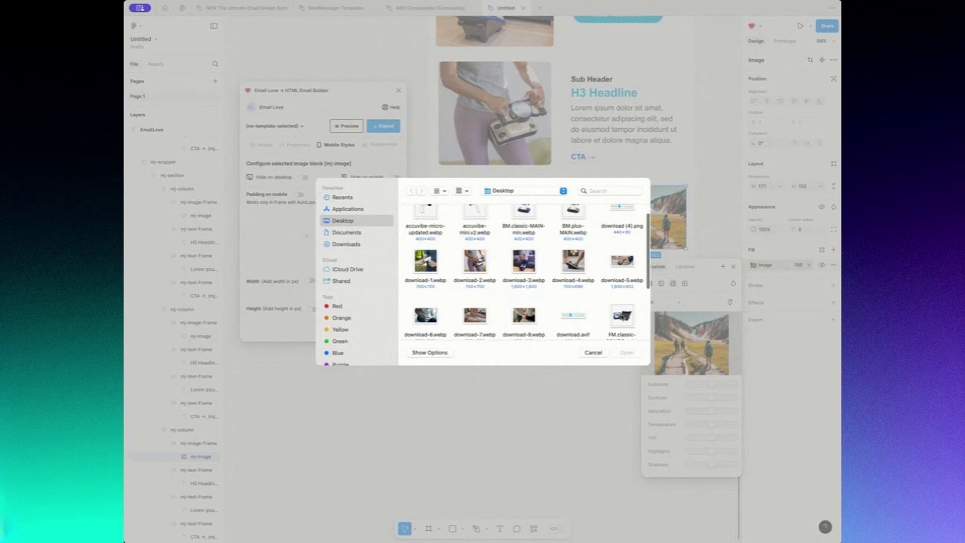
double_click(622, 316)
- Set the third column's product image to the Fill scaling mode and give it a corner radius of 10
click(662, 302)
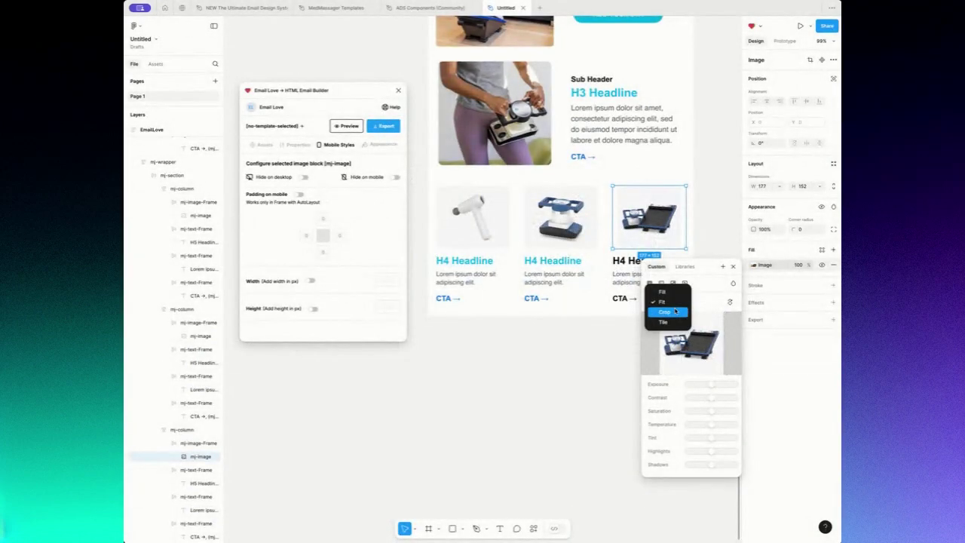
click(662, 292)
click(733, 268)
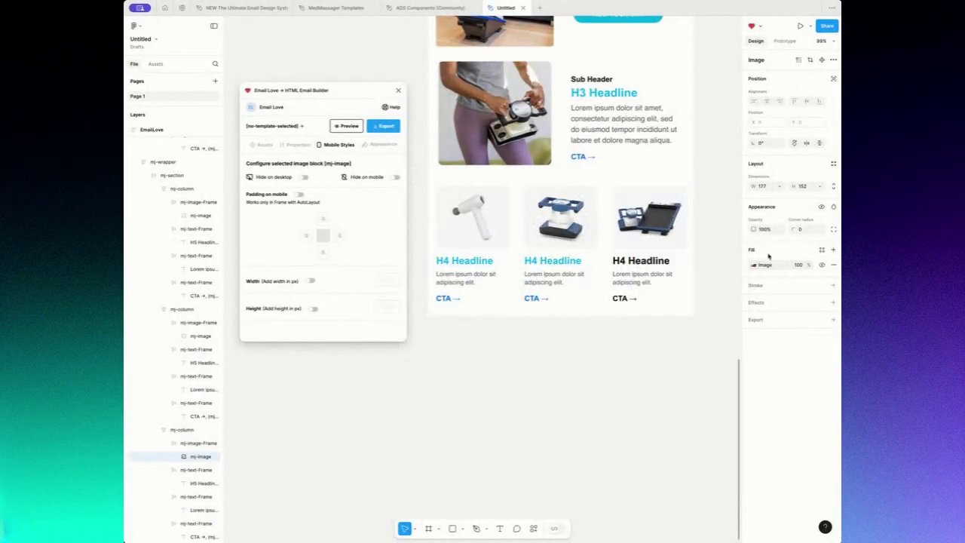
click(805, 230)
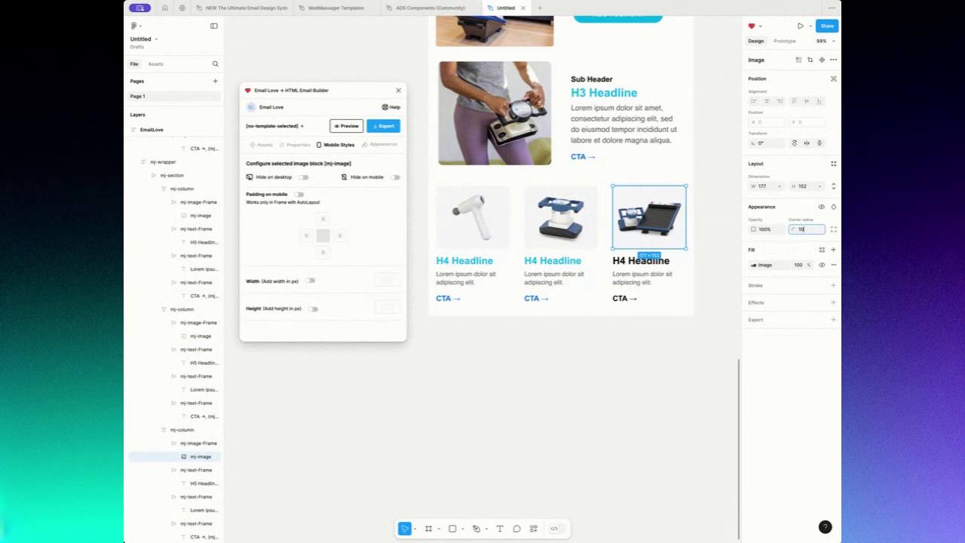
- Recolor the third column's text: H4 Headline in the page's cyan and the "CTA →" link in the page's blue
click(661, 261)
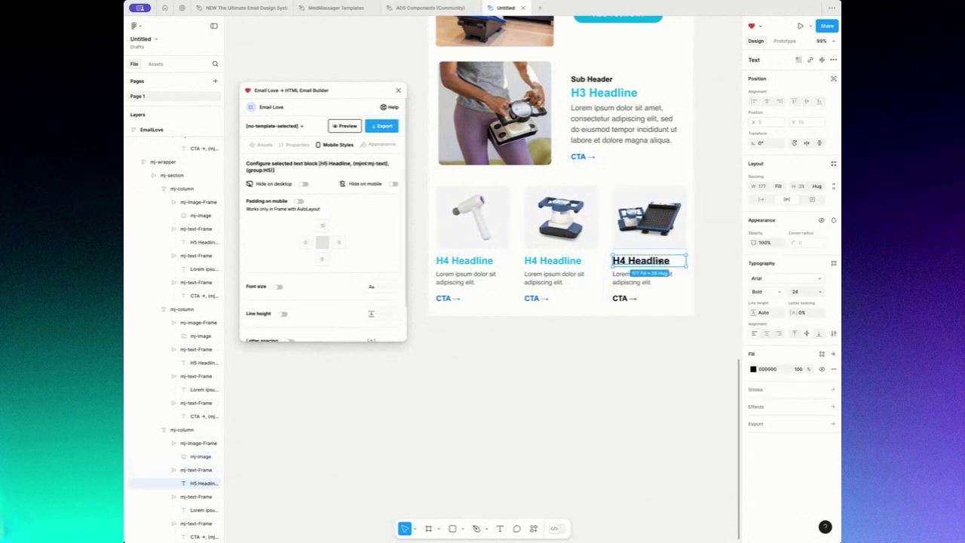
click(752, 369)
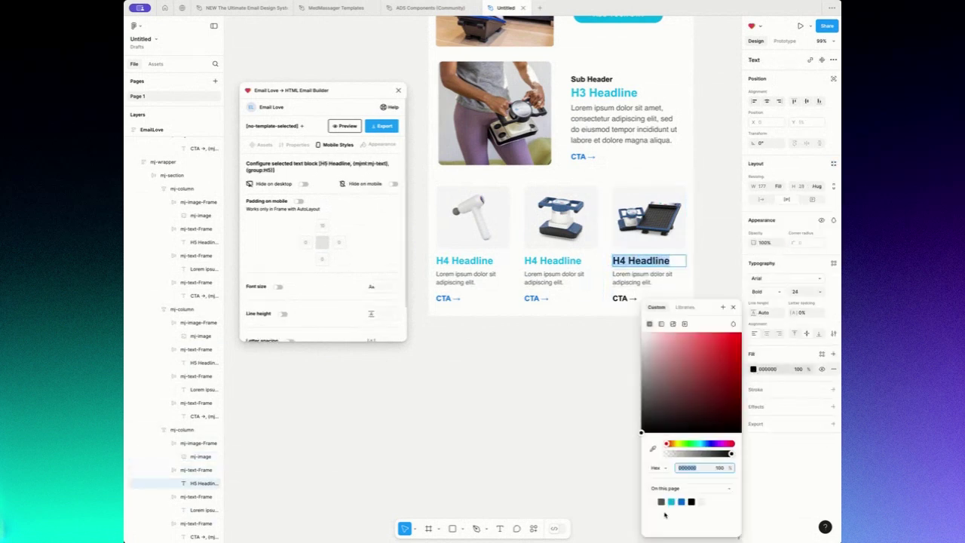
click(618, 298)
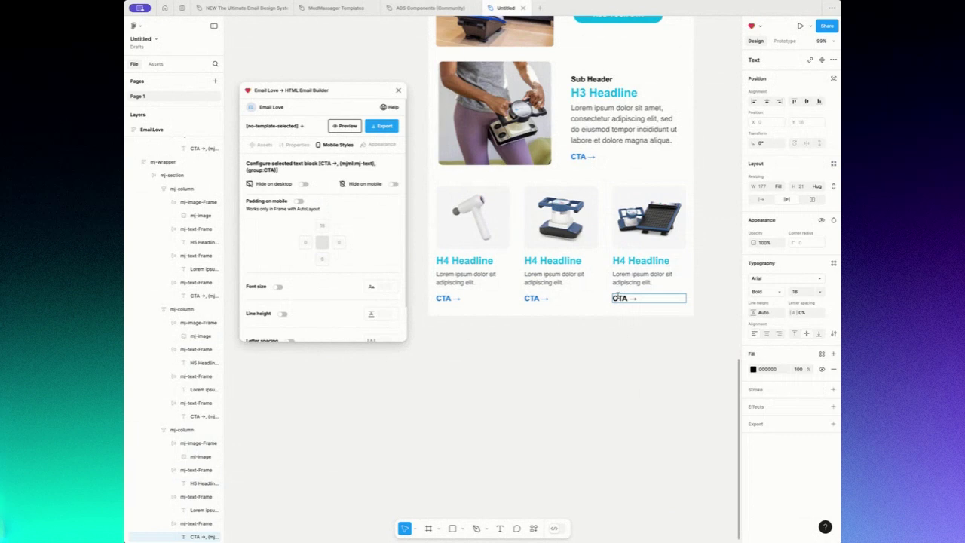
double_click(618, 297)
click(752, 369)
click(681, 502)
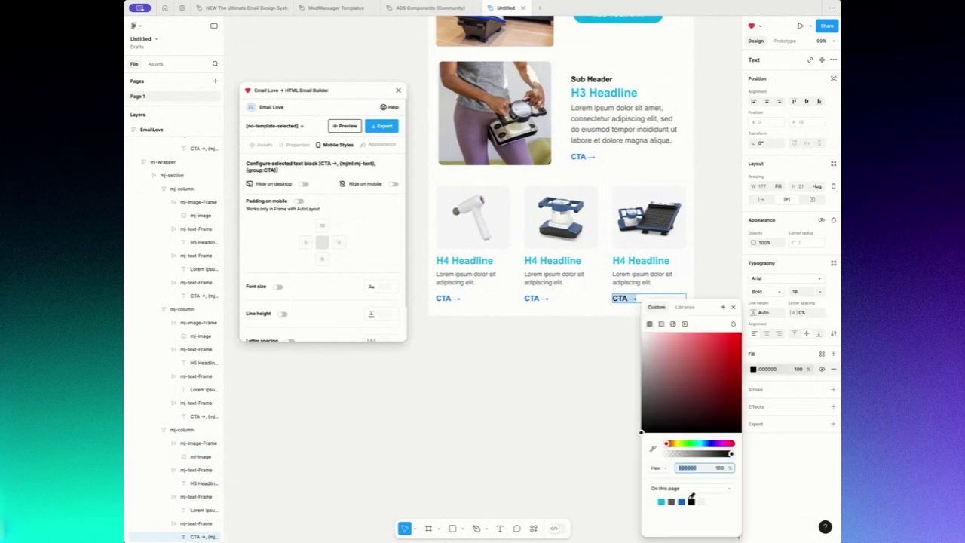
click(733, 308)
click(610, 377)
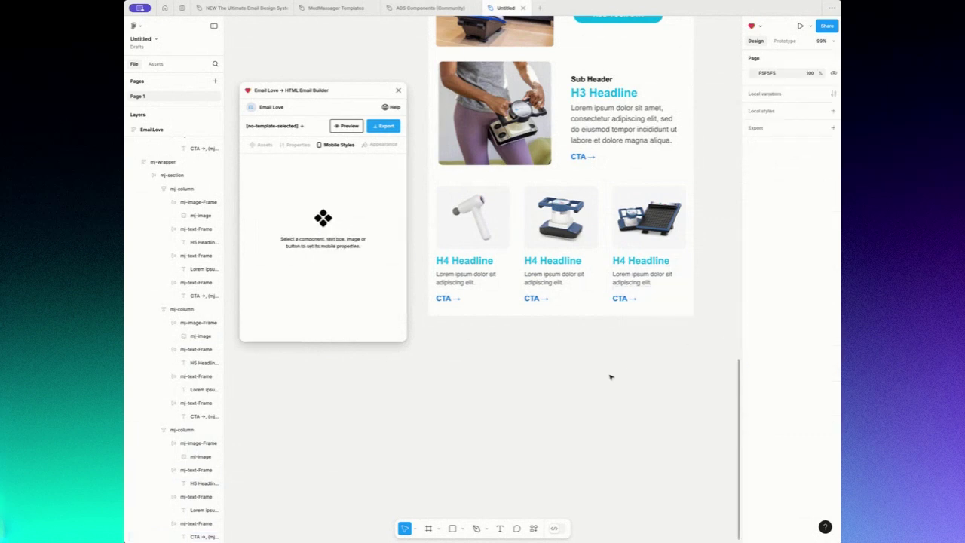
- Move the three logo header blocks out of the EmailLove frame and stack them on the canvas to its right
key(ctrl+minus)
key(ctrl+minus)
scroll(614, 269, up, 5)
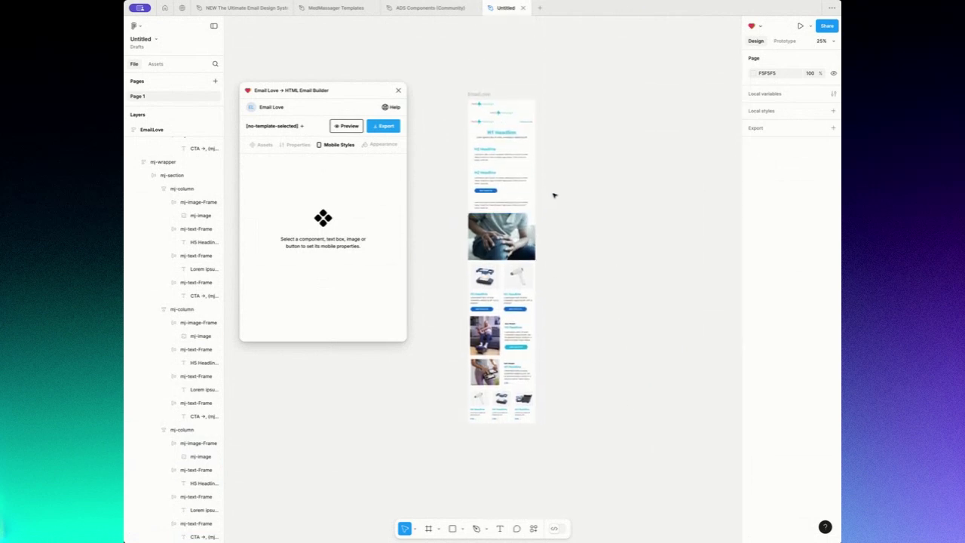
click(512, 107)
drag(503, 106, 571, 130)
click(580, 106)
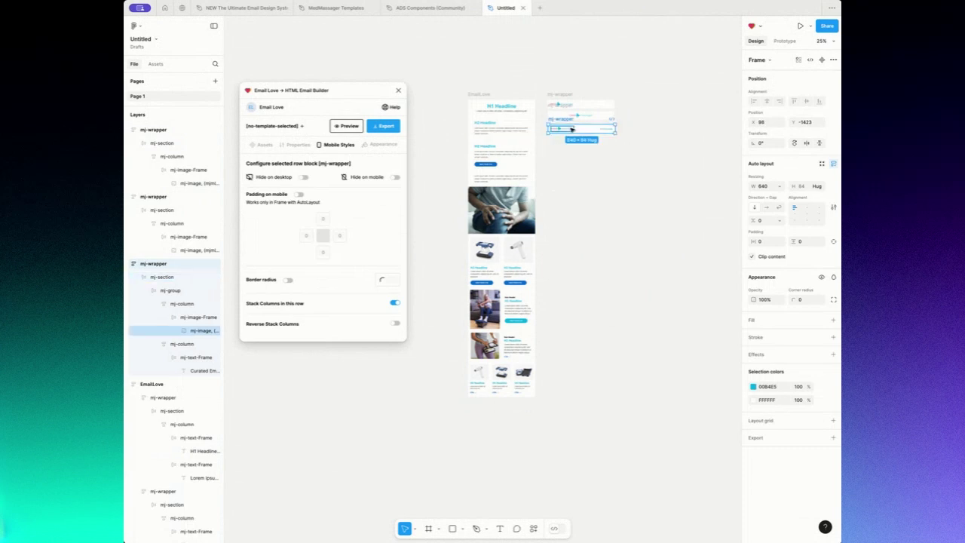
- Move the H1 Headline block out of the EmailLove frame and place it beside the header blocks
scroll(572, 130, up, 5)
scroll(586, 136, up, 5)
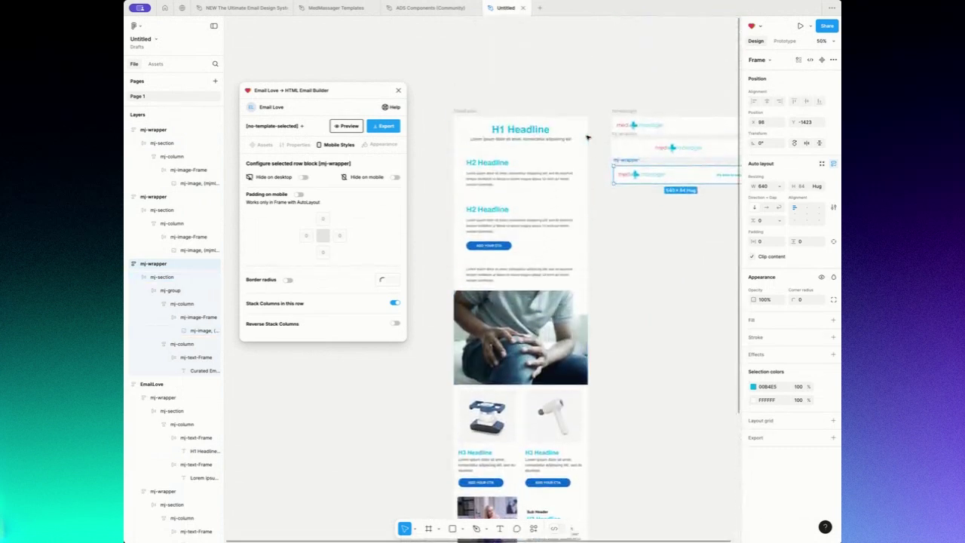
drag(522, 135, 641, 134)
- Align the third header block under the other two, keeping an even vertical gap of 24 between the header blocks
click(538, 173)
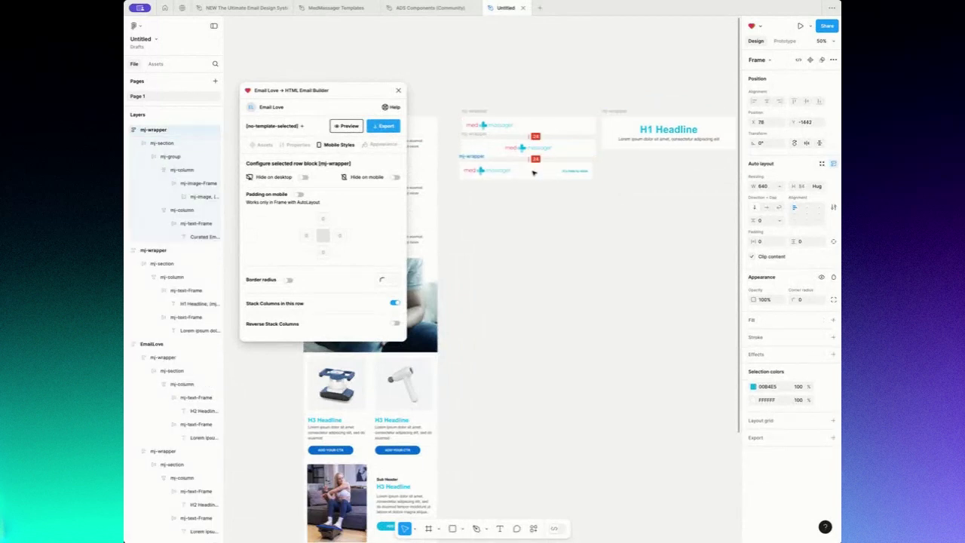
drag(536, 171, 528, 132)
click(555, 195)
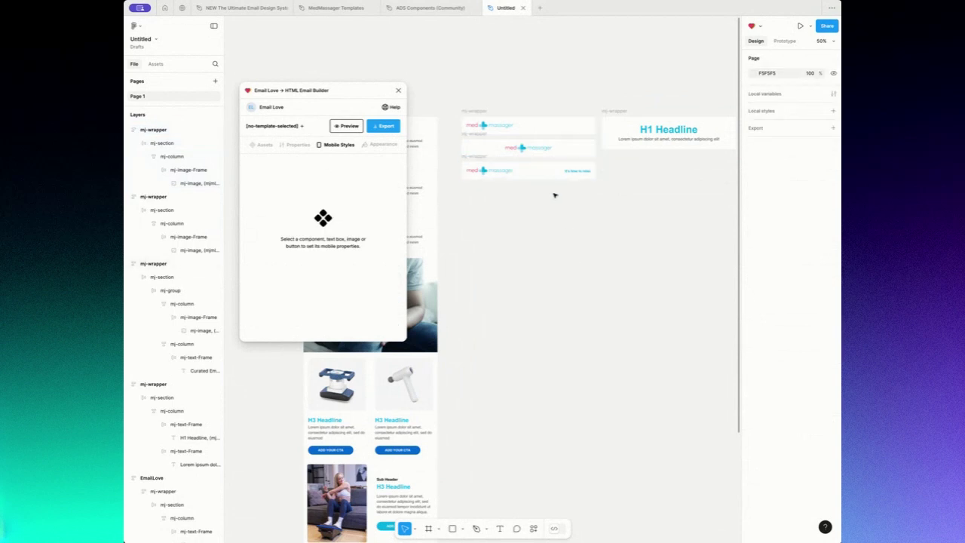
- Move the two H2 Headline blocks, without and with a button, out of the EmailLove frame and stack them under the H1 Headline block
scroll(555, 195, left, 5)
drag(545, 183, 582, 165)
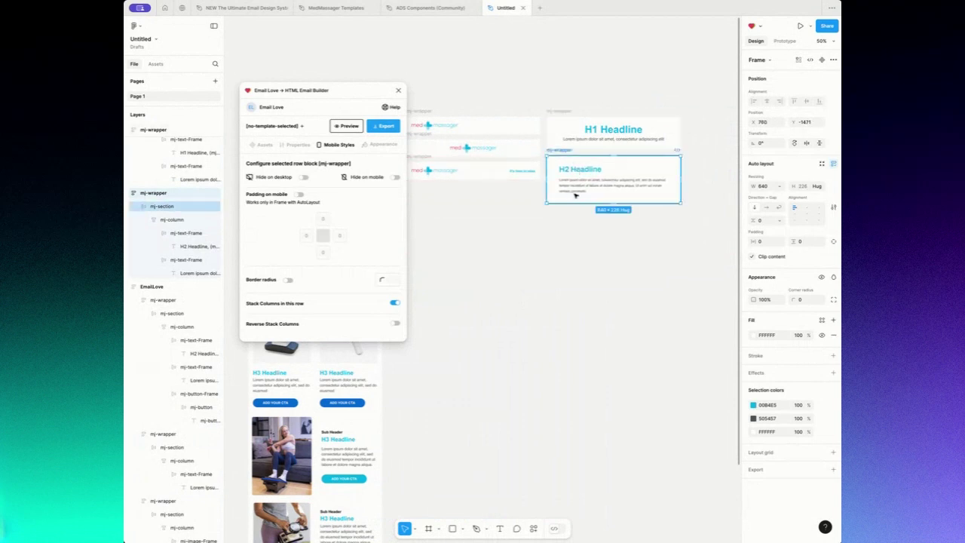
scroll(575, 194, left, 1)
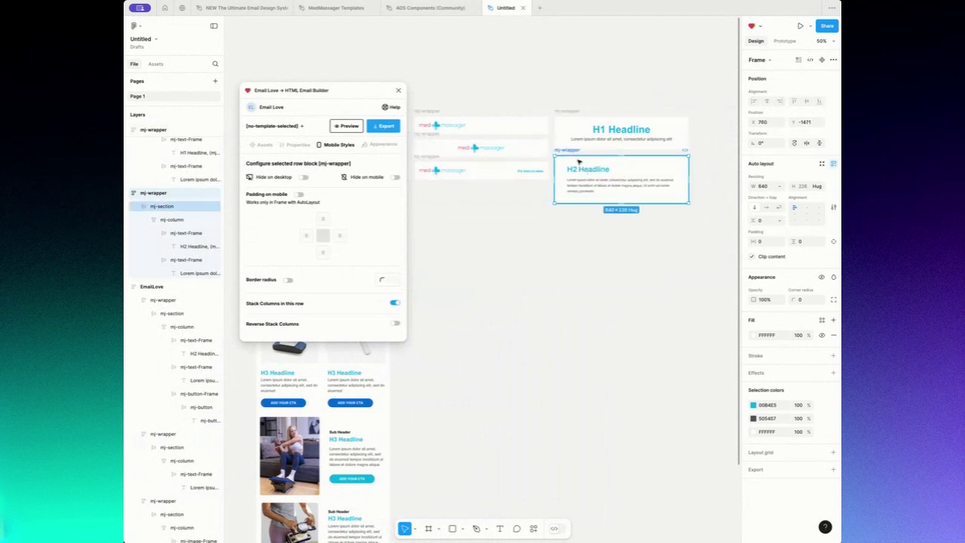
scroll(588, 158, left, 10)
click(543, 140)
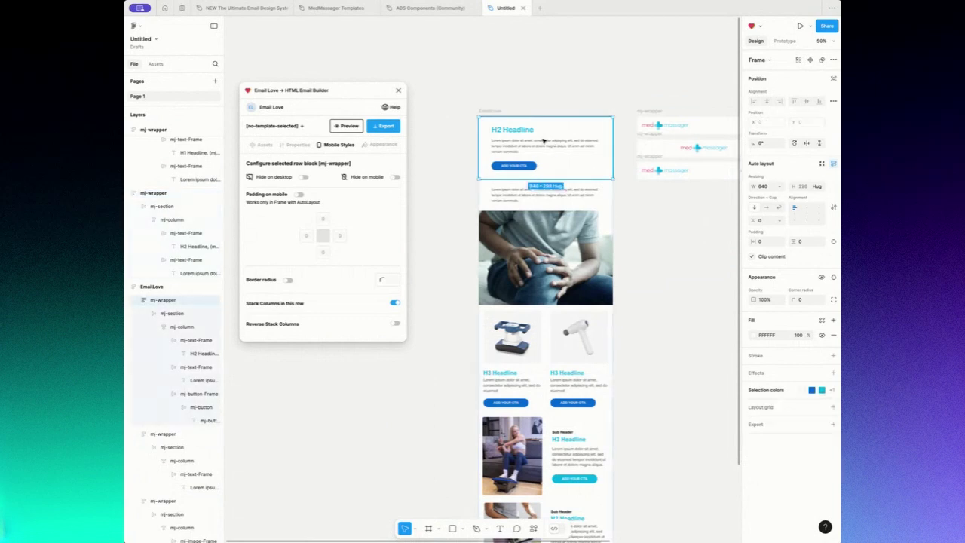
drag(543, 140, 571, 233)
scroll(573, 173, right, 8)
scroll(574, 234, left, 7)
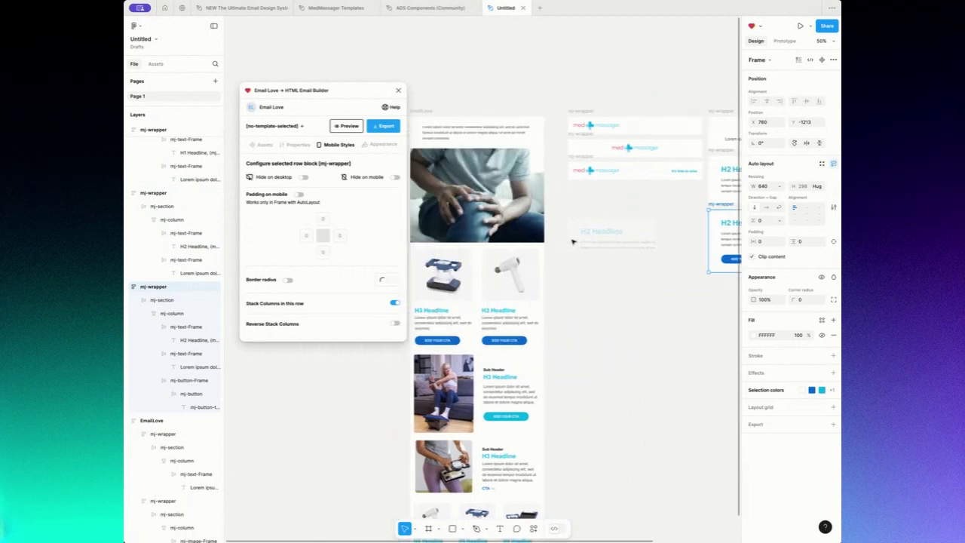
- Move the paragraph-only text block out of the EmailLove frame and place it under the H2 Headline block with the button
click(518, 133)
scroll(601, 219, down, 2)
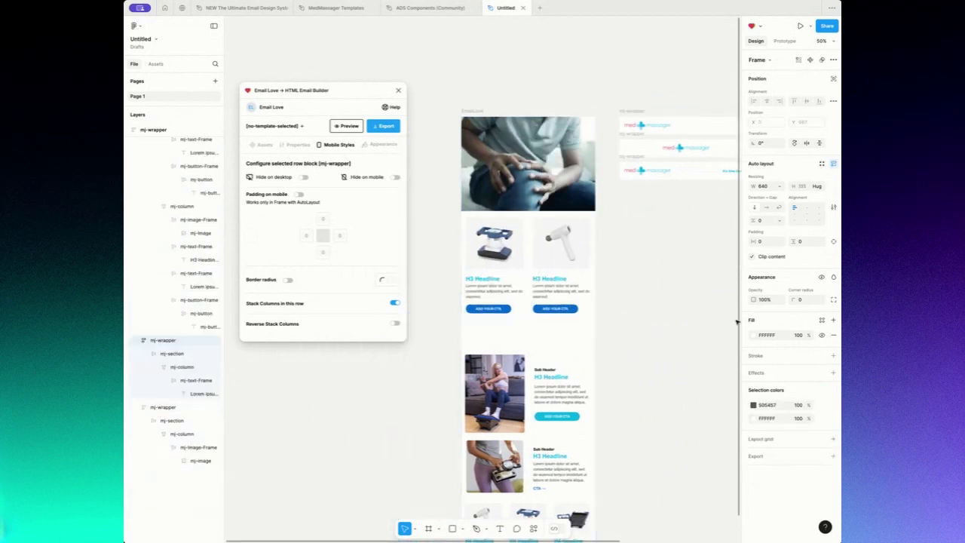
scroll(634, 302, right, 5)
click(593, 287)
mouse_move(594, 287)
mouse_down()
mouse_move(595, 276)
mouse_move(608, 282)
mouse_up()
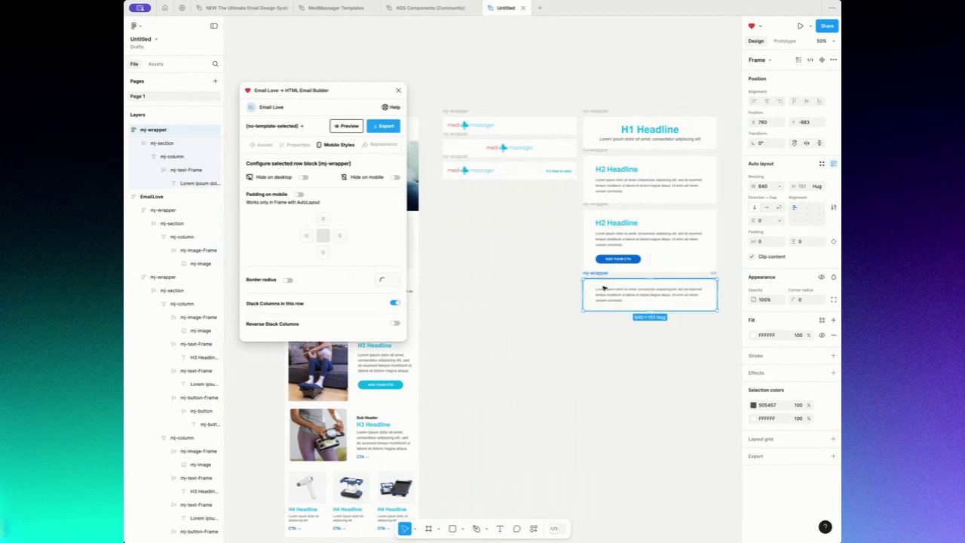
- Move the full-width knee photo block out of the EmailLove frame and align it under the paragraph-only block
scroll(610, 286, left, 5)
click(535, 162)
drag(535, 162, 717, 357)
scroll(668, 320, right, 5)
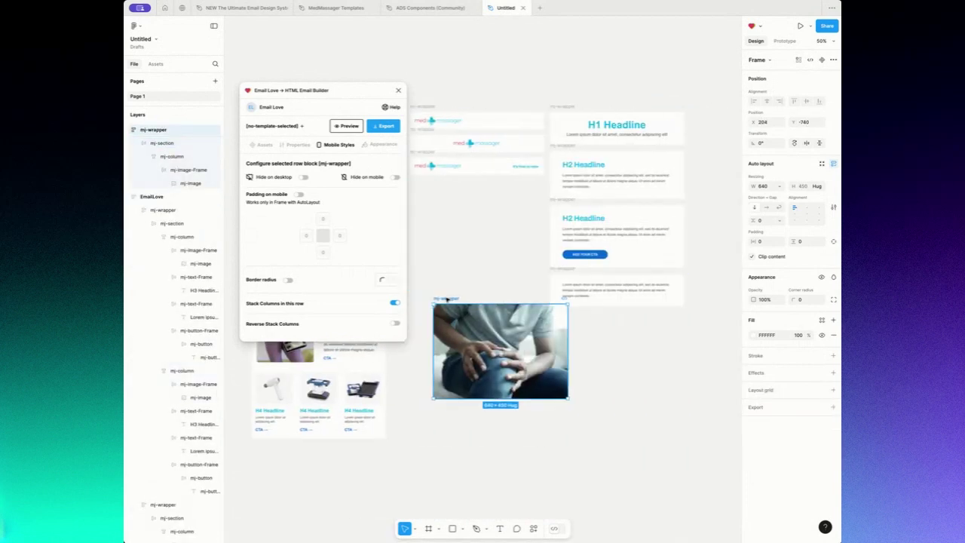
drag(443, 299, 556, 308)
click(507, 327)
- Move the two-column H3 product block out of the EmailLove frame to start a new column beside the H1 Headline block
scroll(506, 327, left, 3)
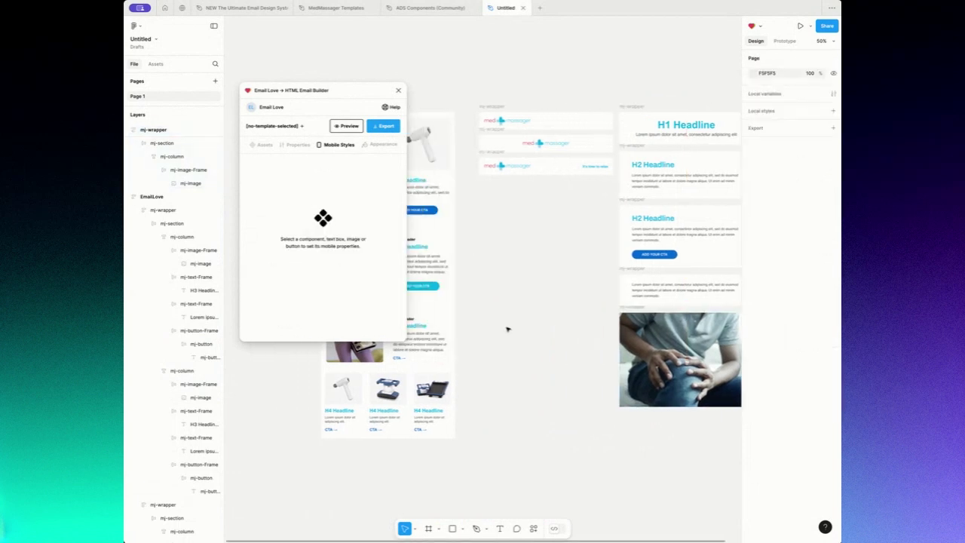
click(463, 143)
drag(471, 172, 577, 249)
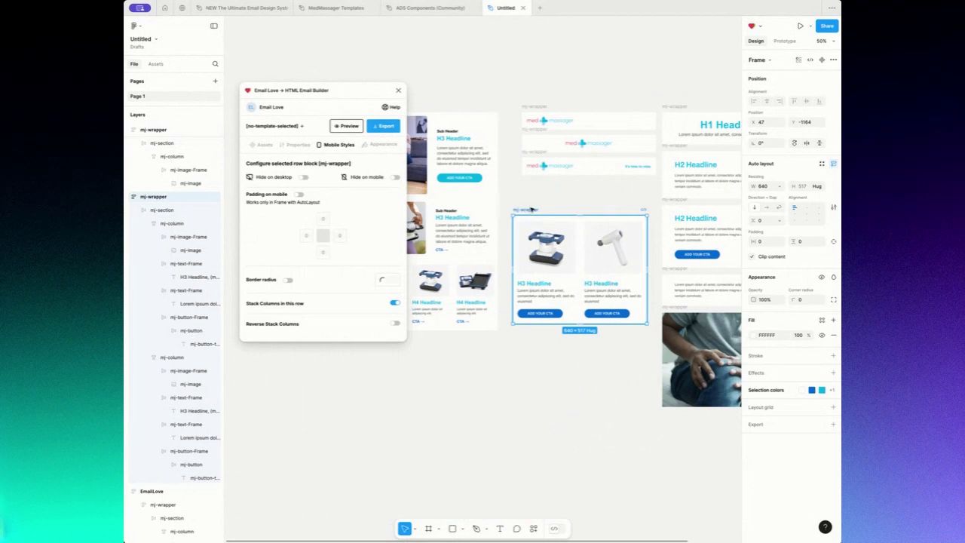
drag(531, 211, 658, 109)
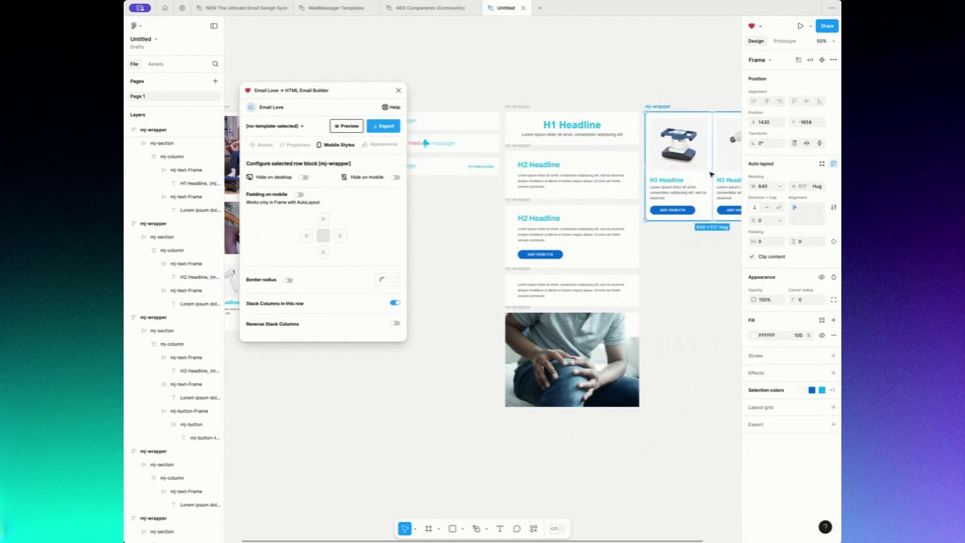
- Move the two side-by-side image and H3 text blocks out of the EmailLove frame and stack them under the two-column product block
scroll(678, 233, left, 3)
scroll(625, 238, left, 3)
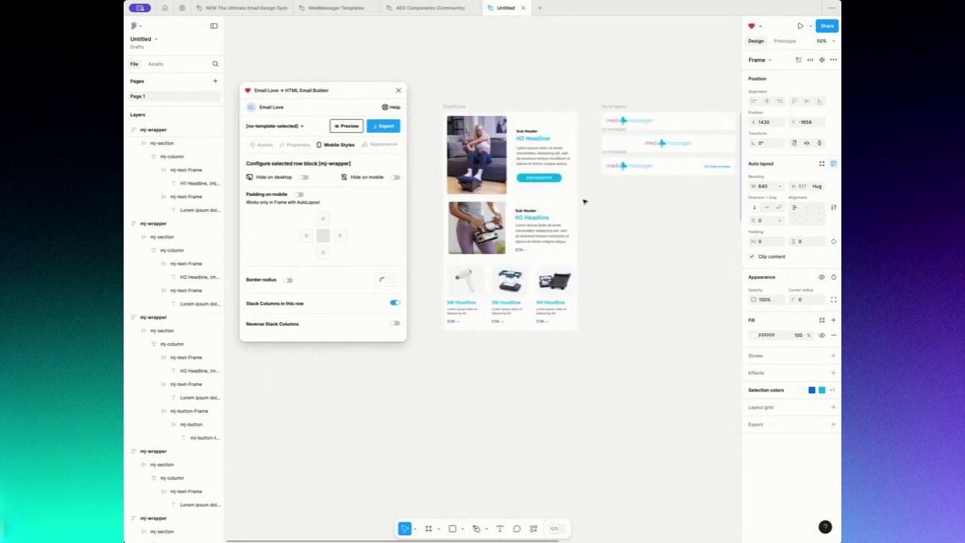
click(558, 189)
drag(558, 188, 535, 224)
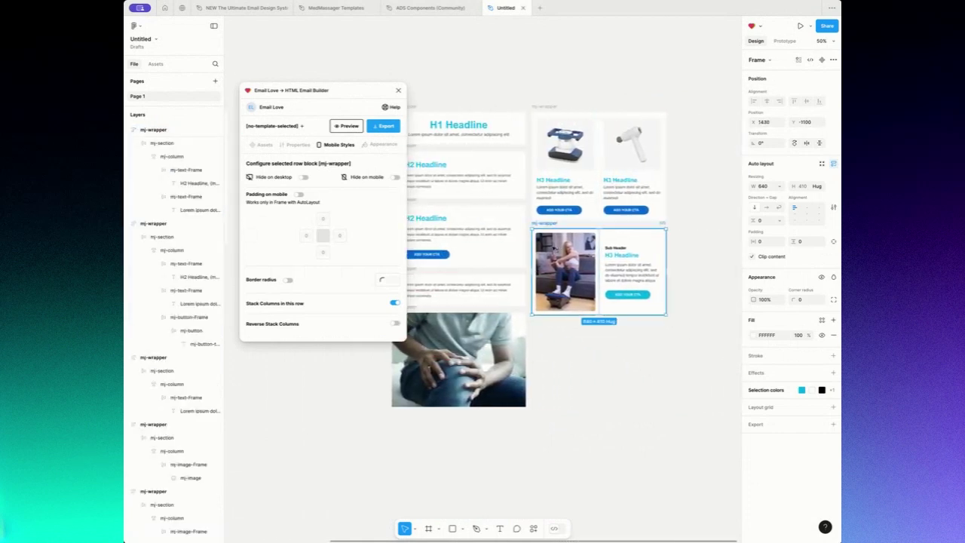
scroll(552, 249, left, 5)
scroll(553, 249, left, 3)
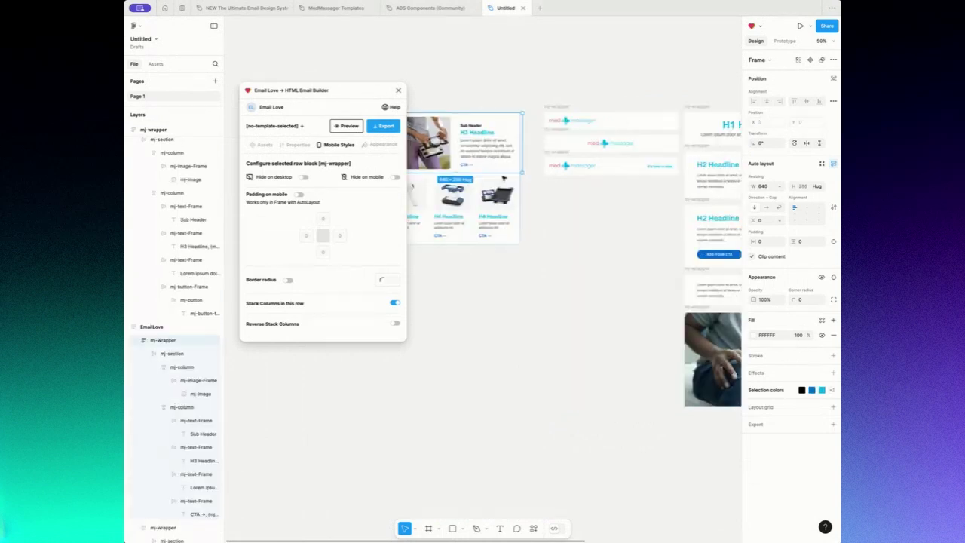
drag(414, 183, 430, 319)
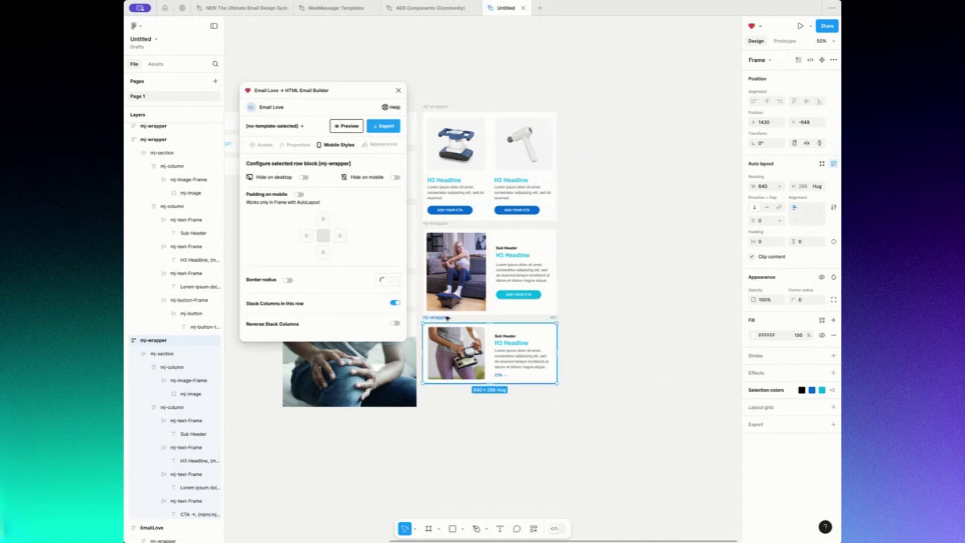
- Move the three-column H4 product block out of the EmailLove frame and place it beside the two-column product block, aligned along their top edges
scroll(461, 317, left, 10)
click(463, 158)
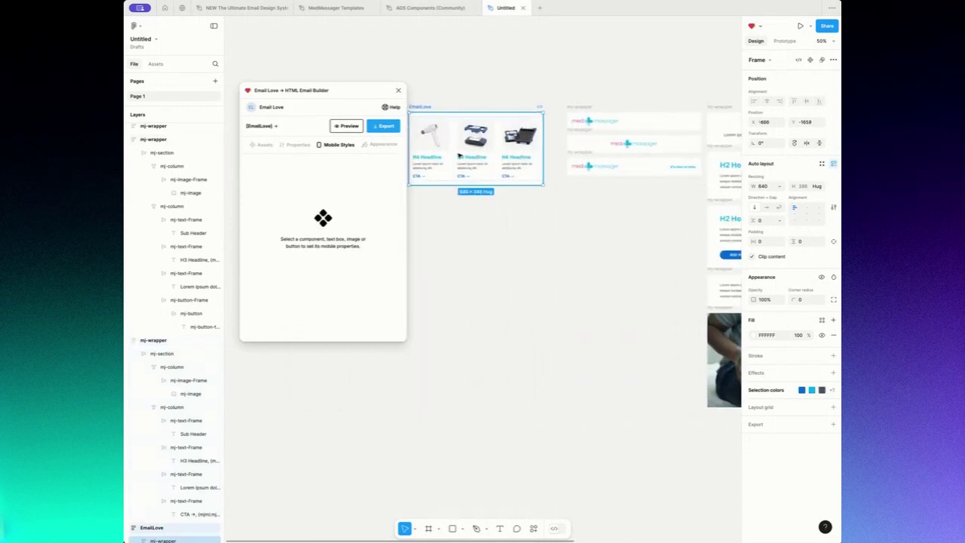
scroll(185, 497, down, 1)
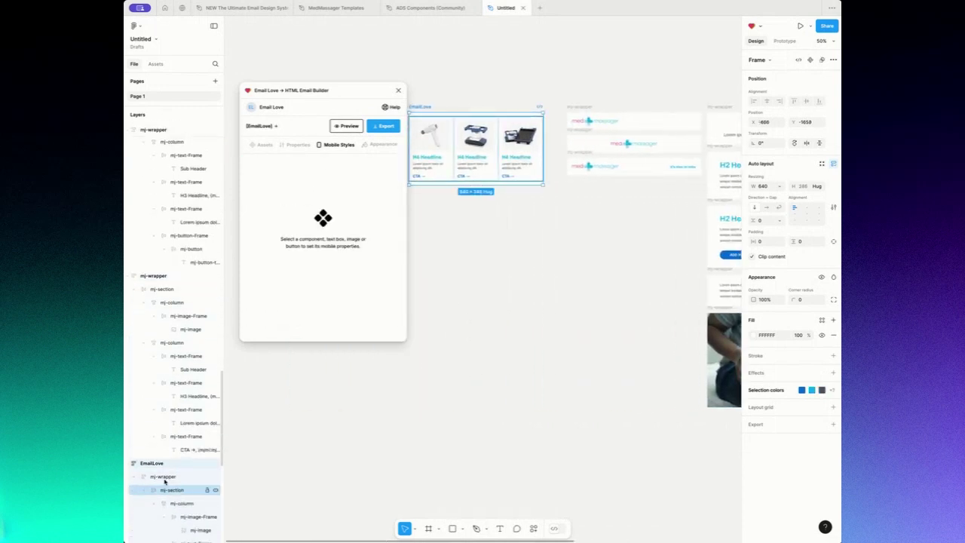
click(175, 477)
drag(488, 195, 663, 317)
drag(748, 255, 554, 108)
click(611, 231)
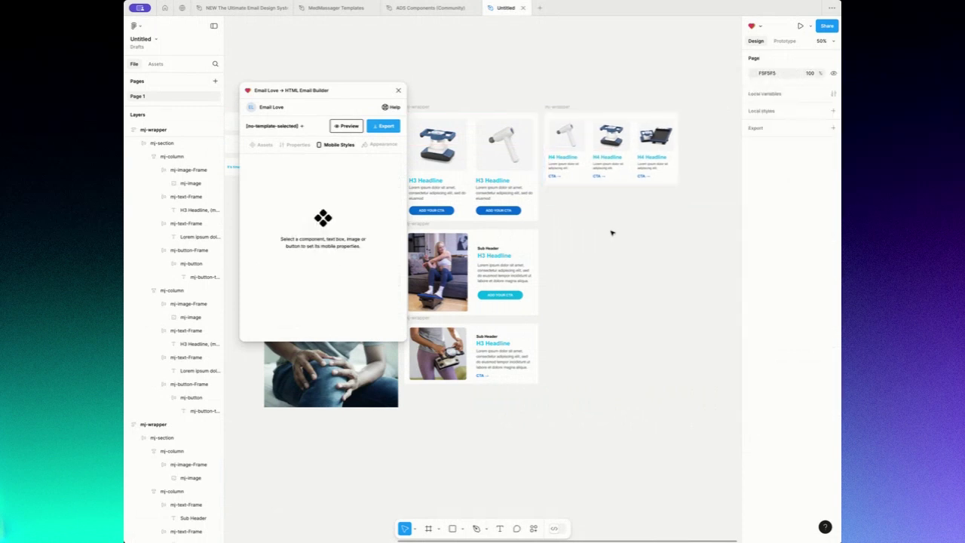
- Add two dark H1 Headline blocks from the Features assets to the empty EmailLove frame: the harbour skyline one and the inset skyscraper one
scroll(611, 231, left, 3)
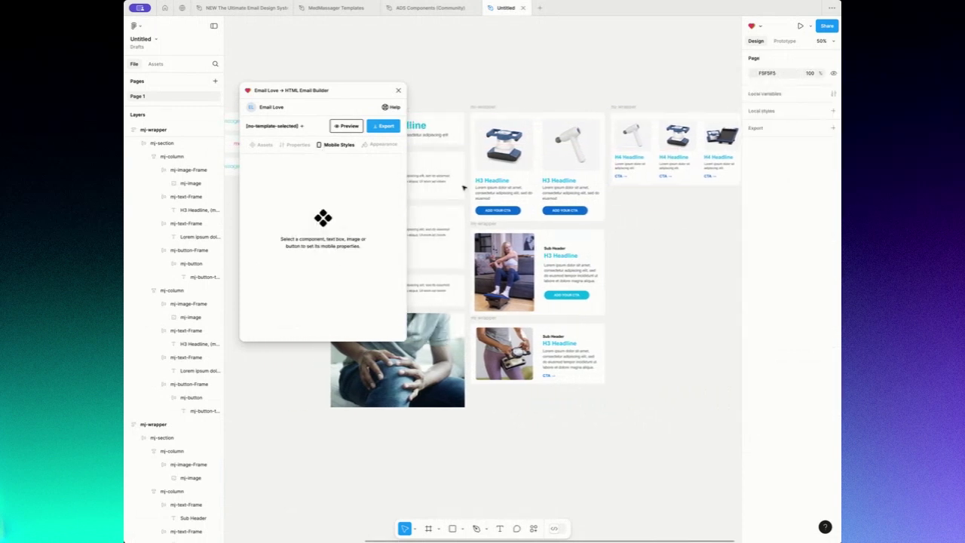
scroll(524, 201, left, 5)
click(513, 144)
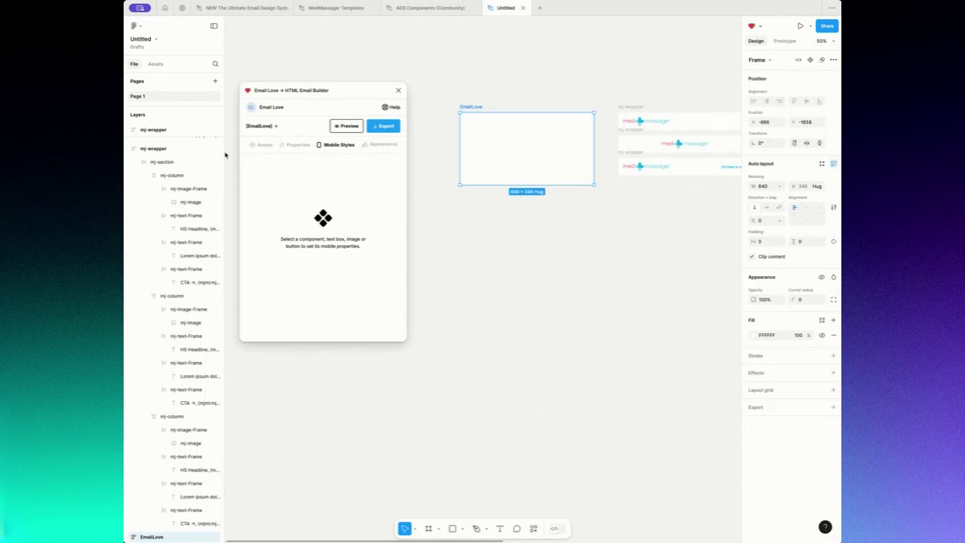
click(256, 145)
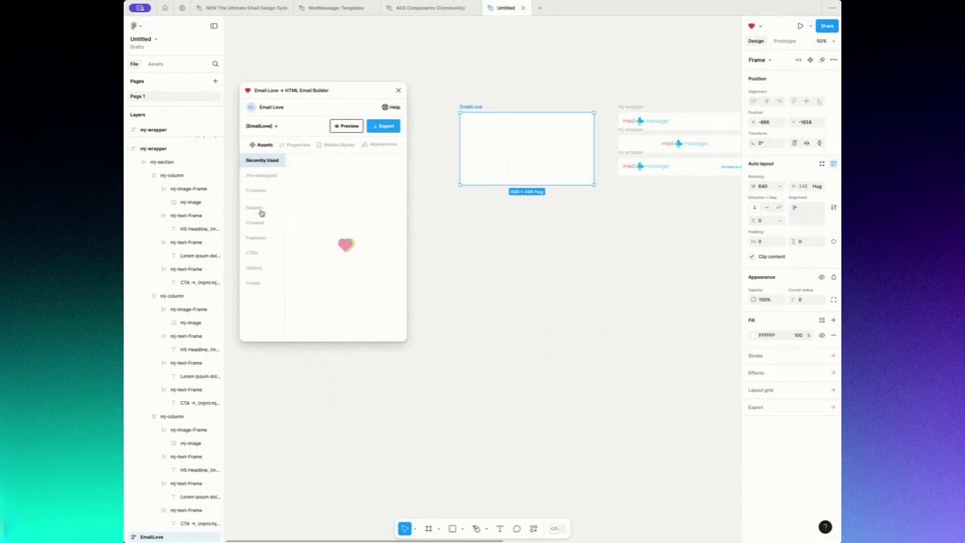
click(256, 238)
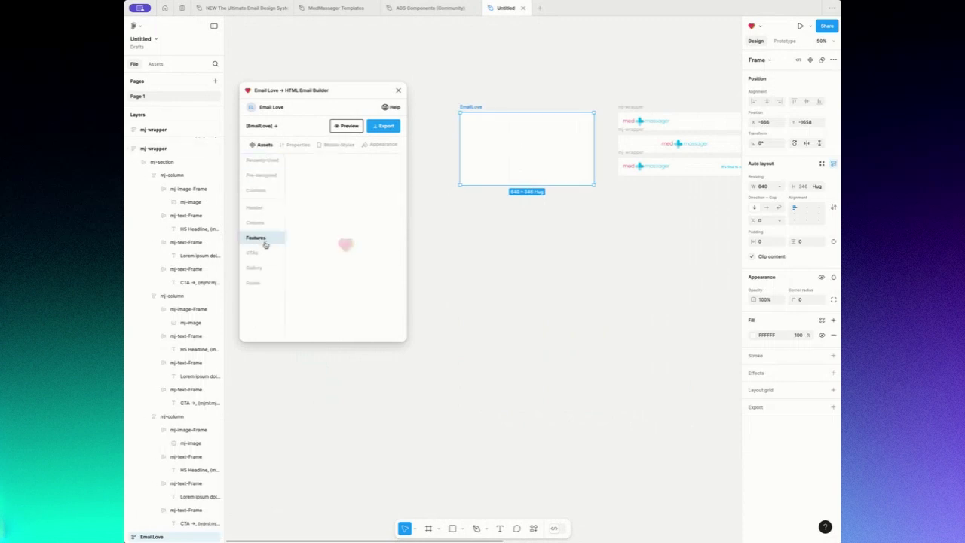
scroll(370, 249, down, 2)
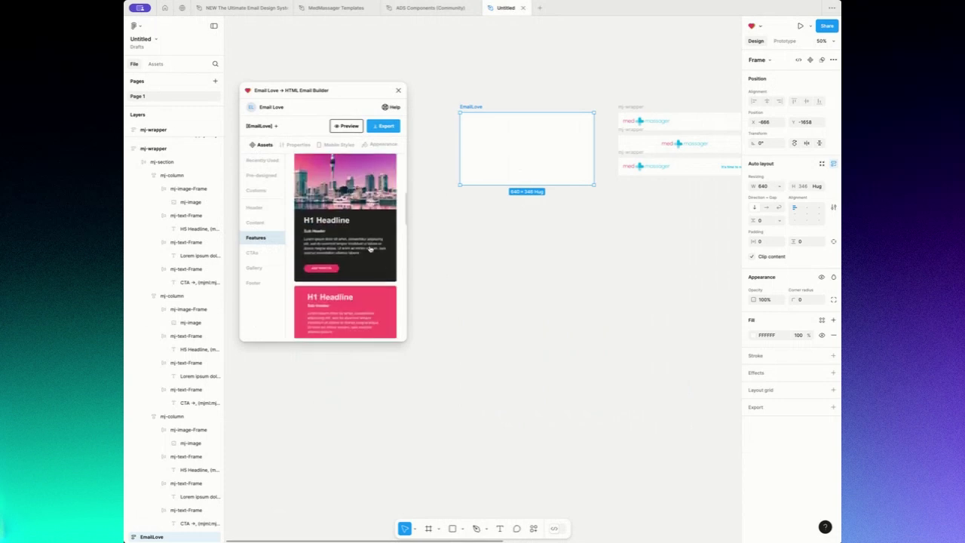
click(362, 224)
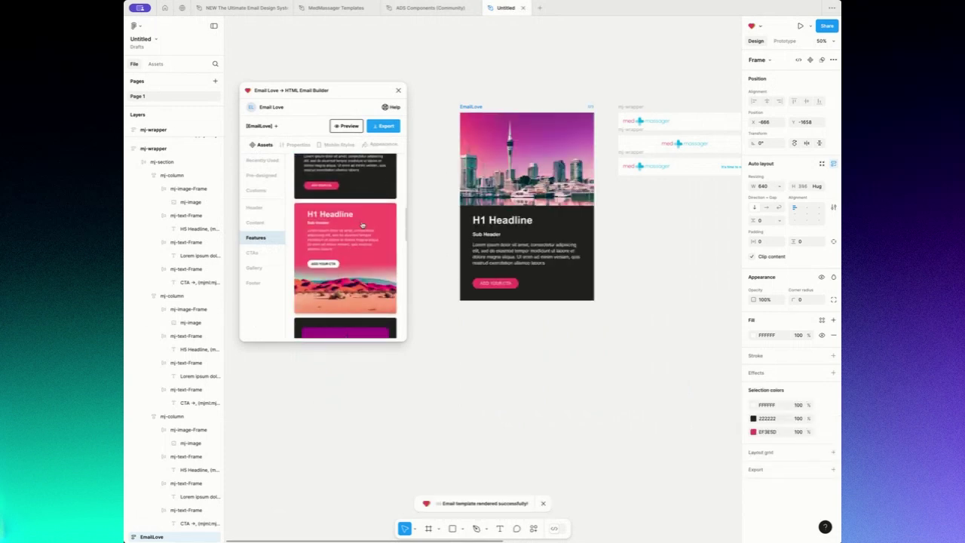
scroll(362, 225, down, 3)
click(362, 225)
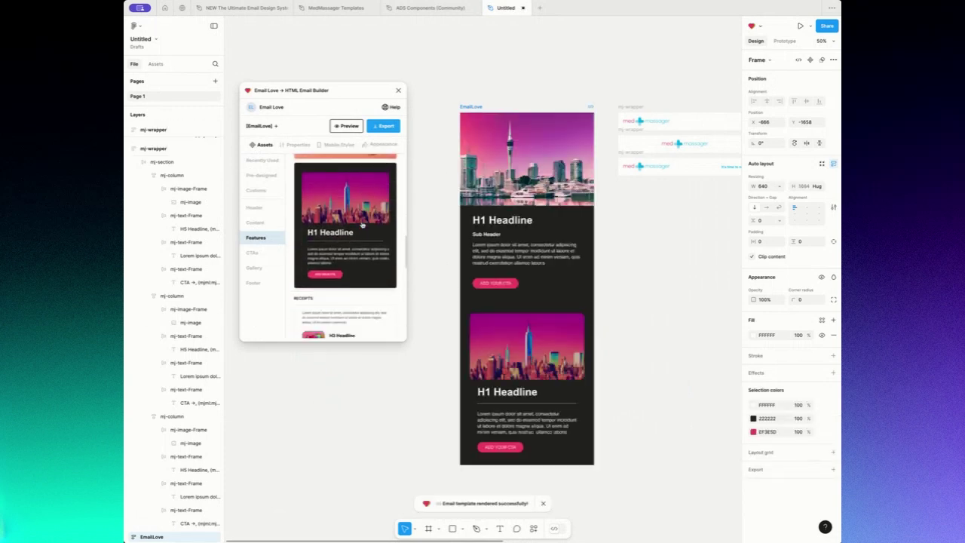
- Recolor the first feature block's dark background to 00B4E5
click(540, 214)
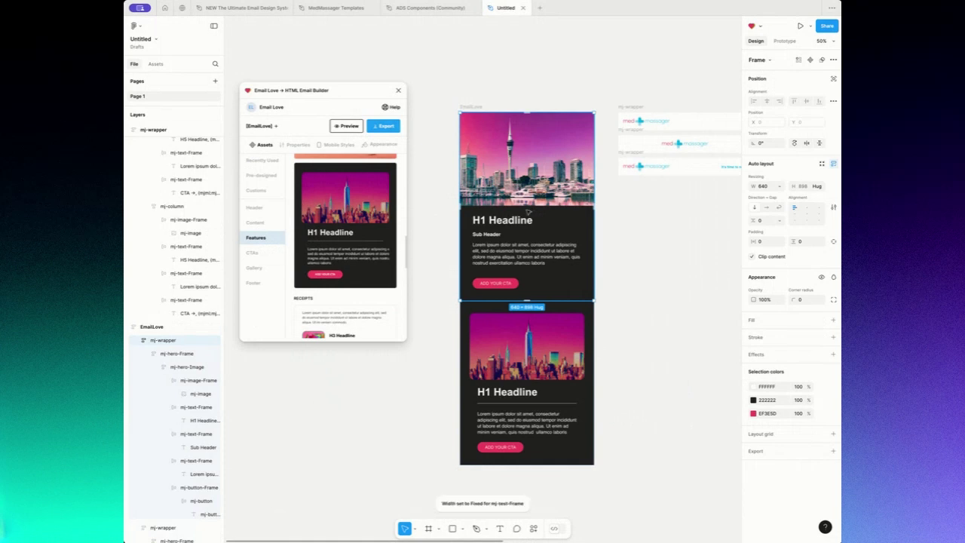
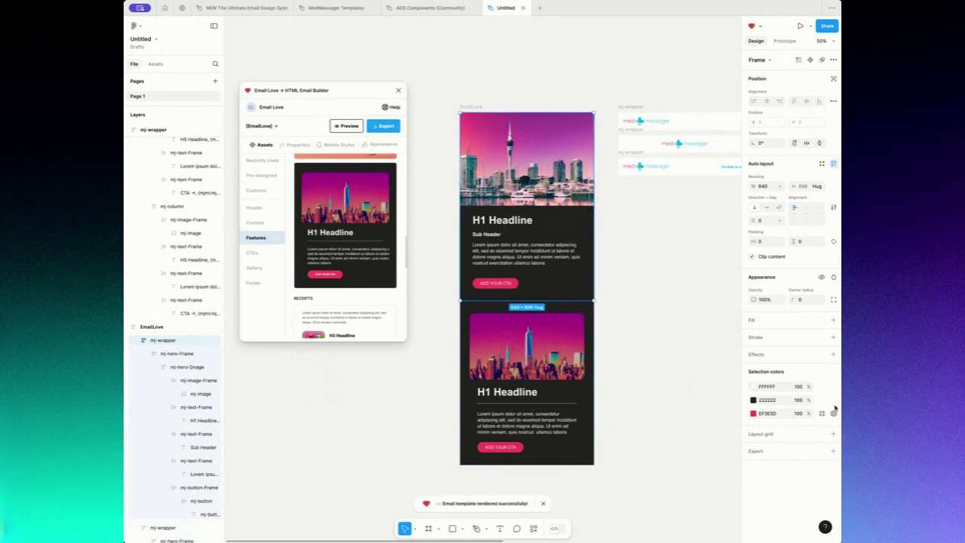
click(753, 400)
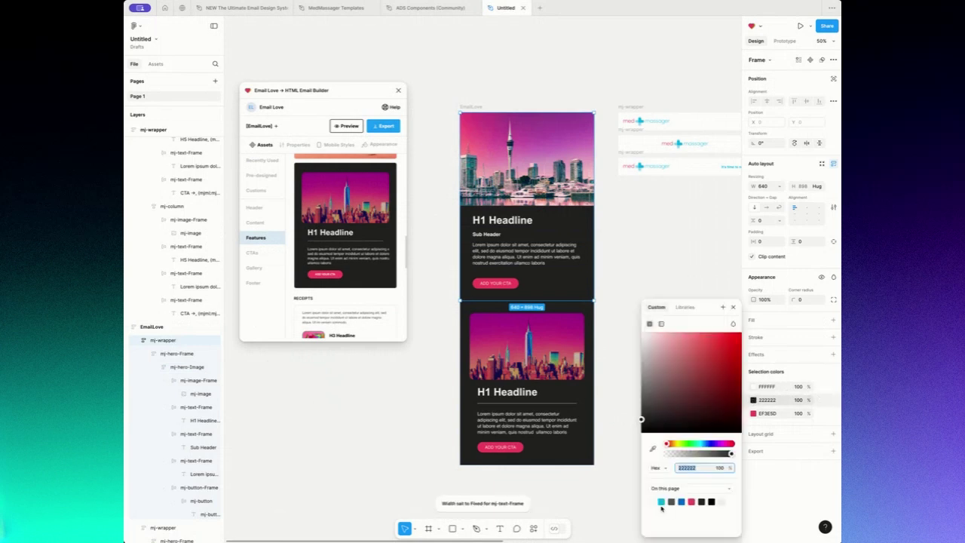
text(00B4E5)
key(Return)
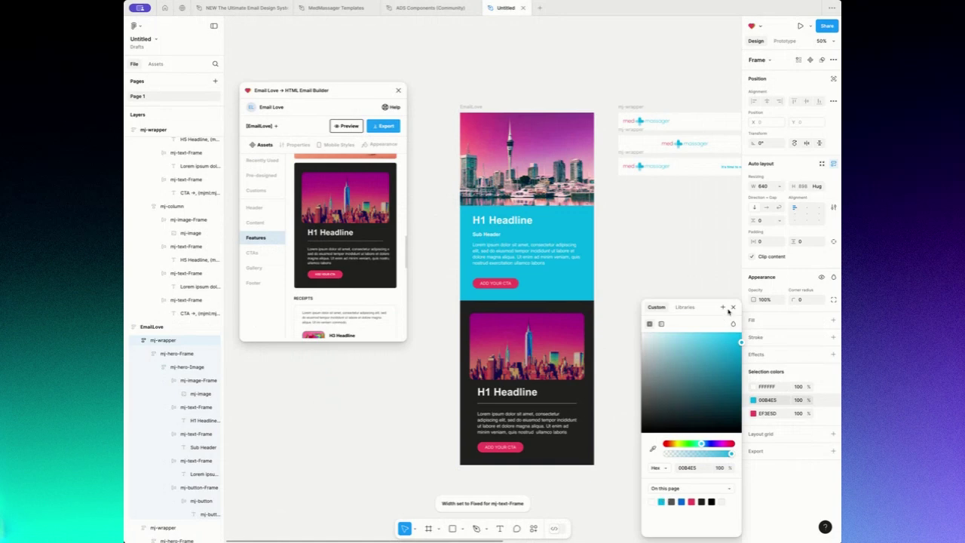
click(733, 308)
- Set the fill of the first feature block's "ADD YOUR CTA" button to white, FFFFFF
double_click(515, 286)
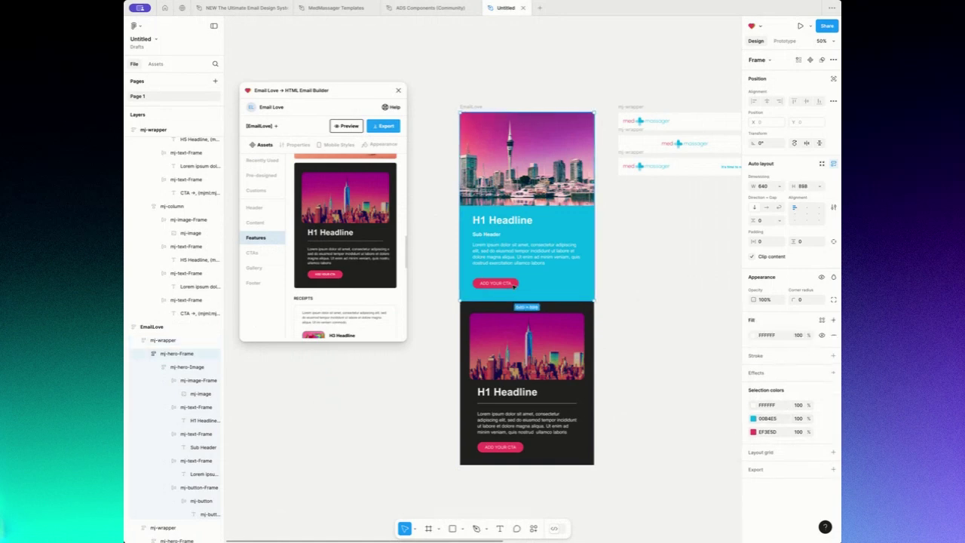
double_click(515, 285)
double_click(515, 285)
double_click(515, 285)
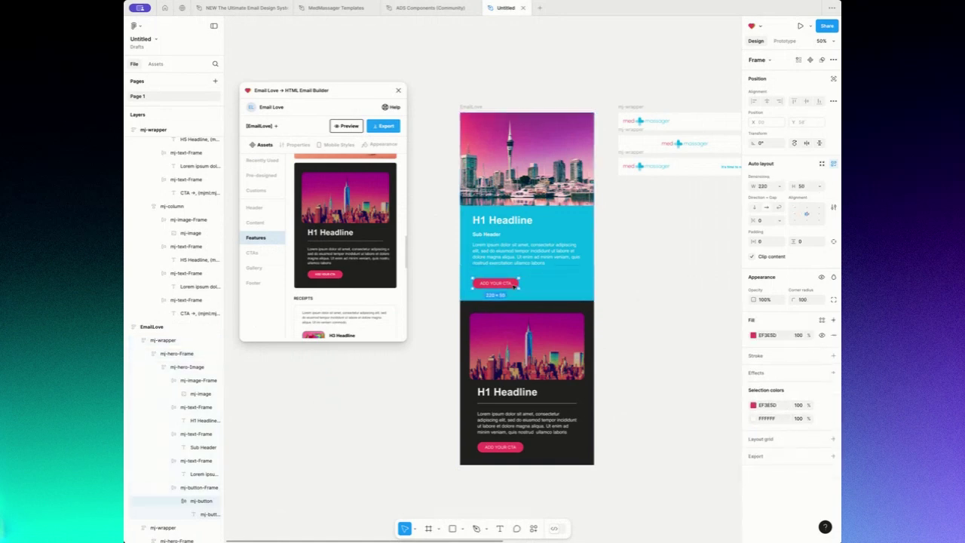
click(753, 335)
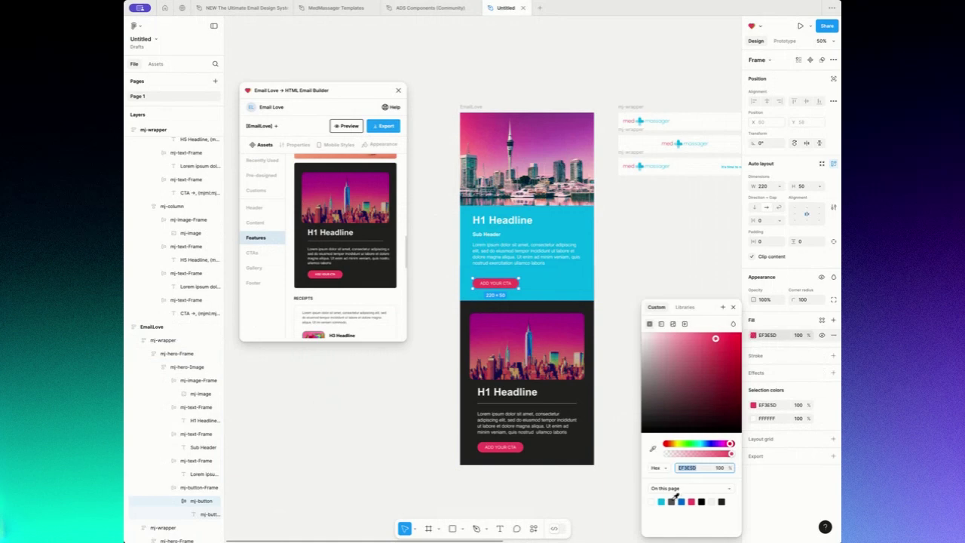
text(FFFFFF)
key(Return)
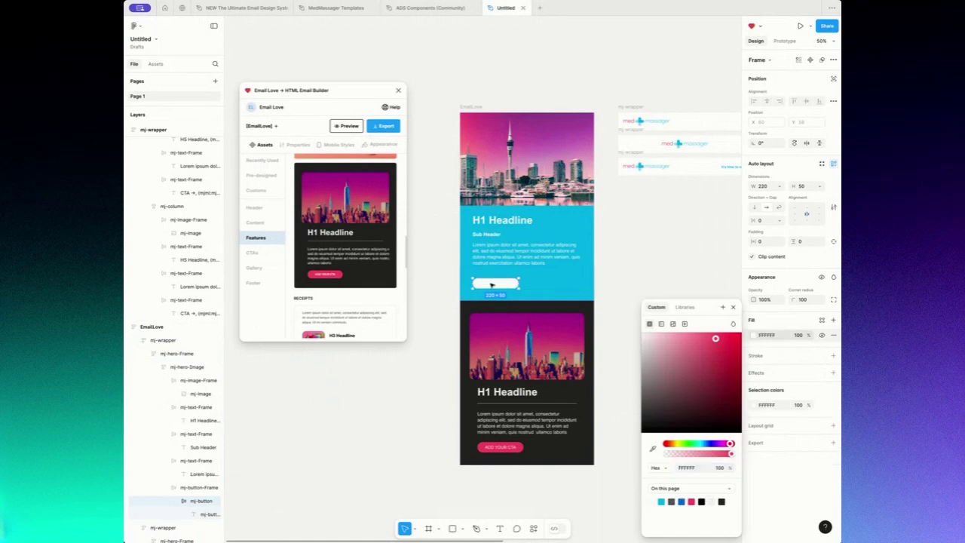
- Recolor the label text of the first feature block's white button in the page's blue
double_click(492, 285)
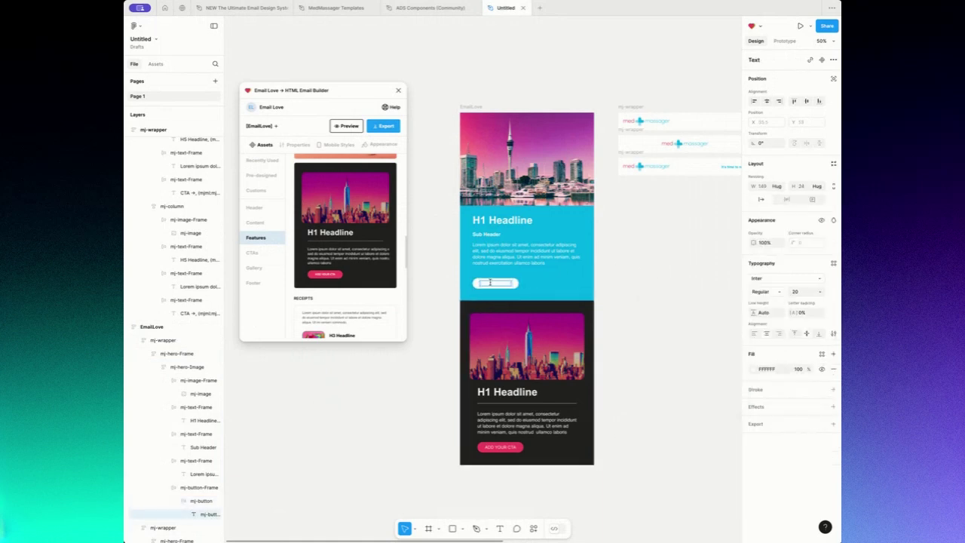
double_click(491, 282)
click(754, 369)
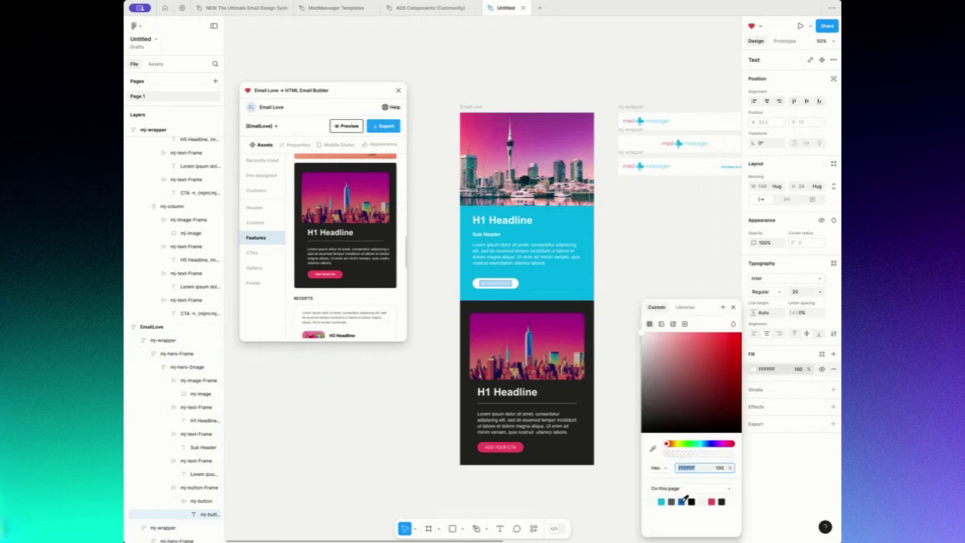
click(684, 500)
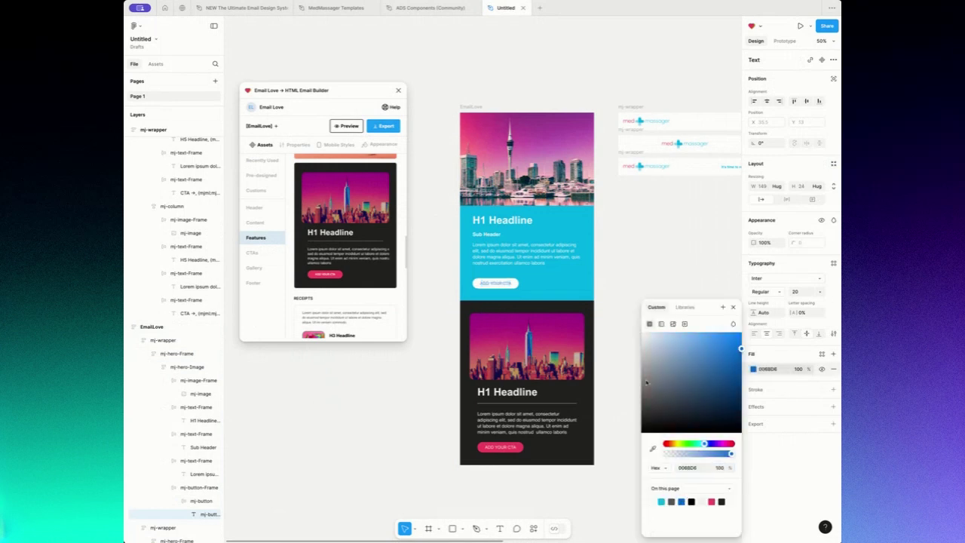
- Set the first feature block's white button label to font size 16 and a bold weight
click(820, 293)
click(815, 287)
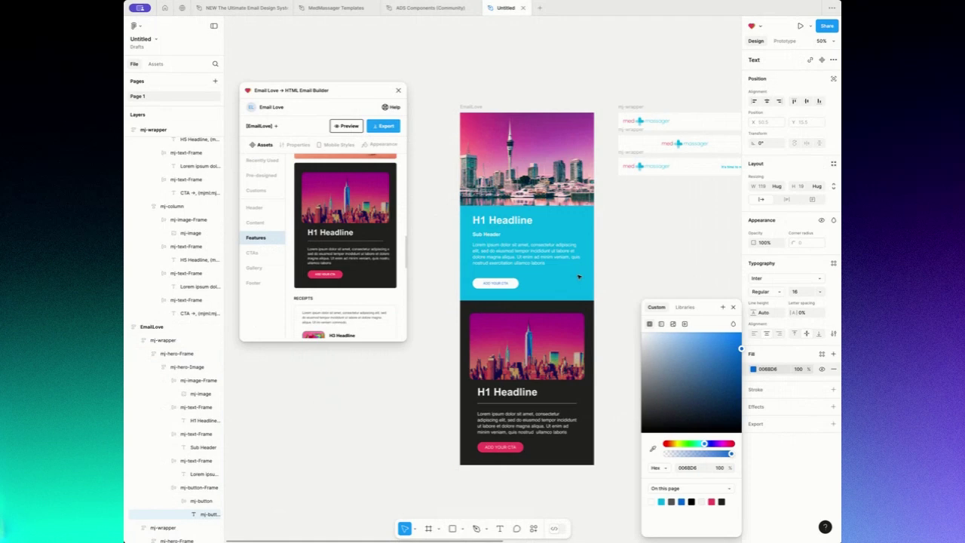
double_click(496, 283)
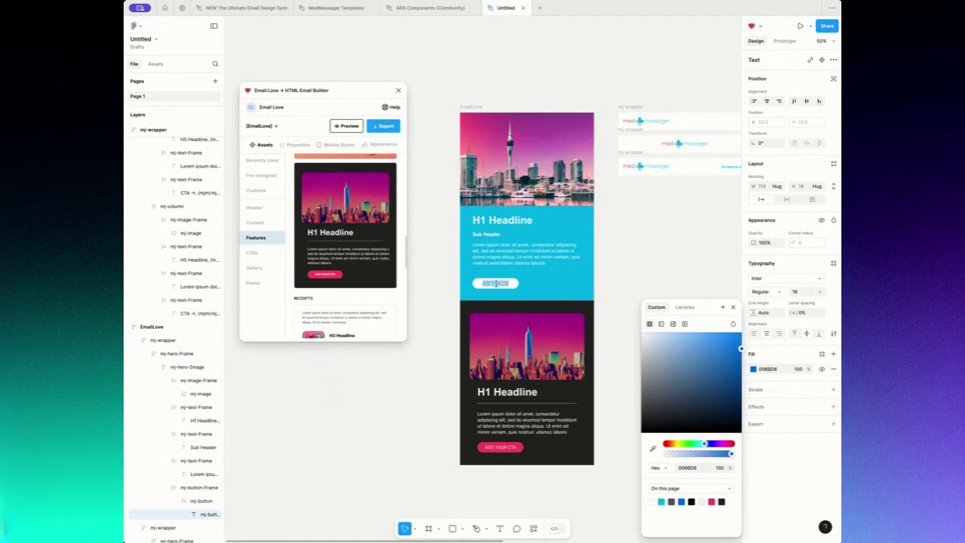
click(616, 248)
- Replace the first feature block's harbour skyline image with download-5.webp and set its scaling mode to Fill
key(shift+0)
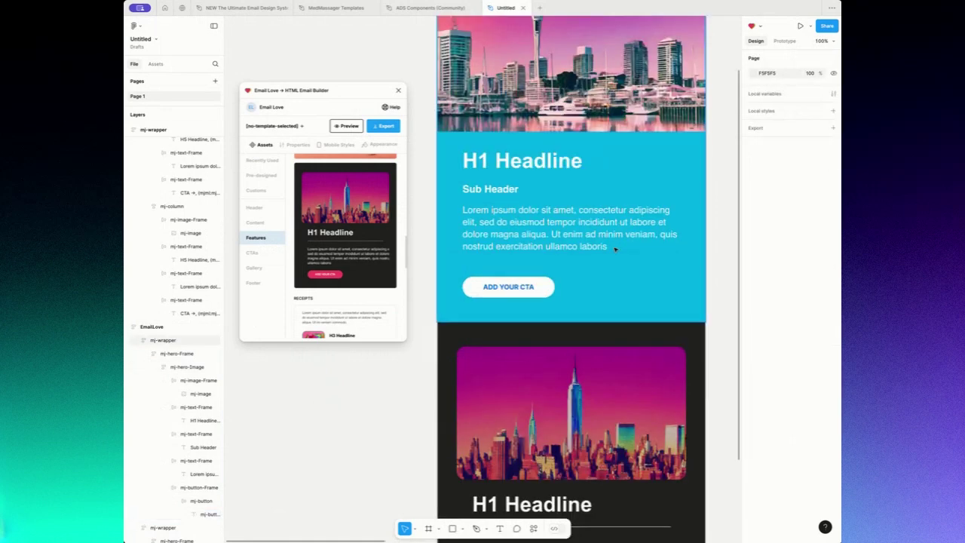
scroll(615, 248, up, 3)
click(571, 138)
double_click(571, 138)
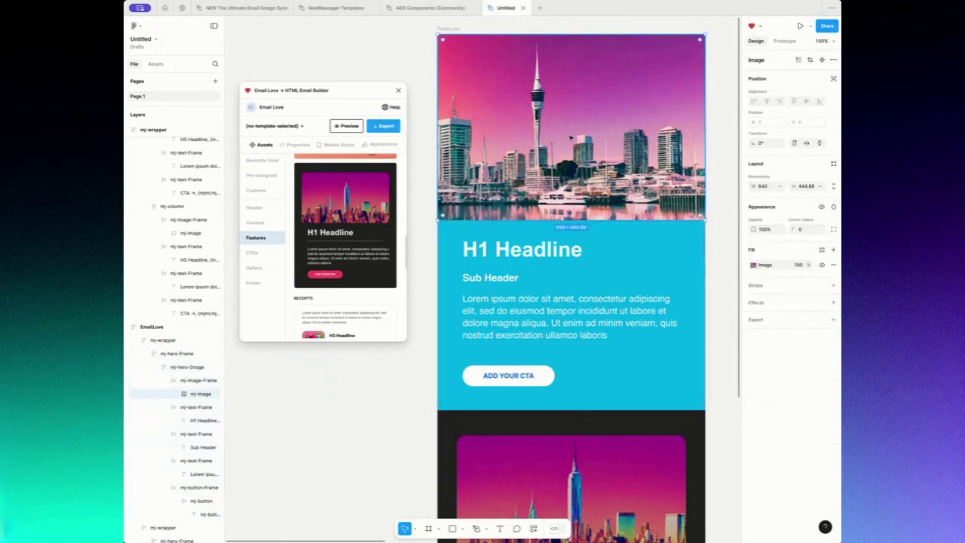
click(691, 343)
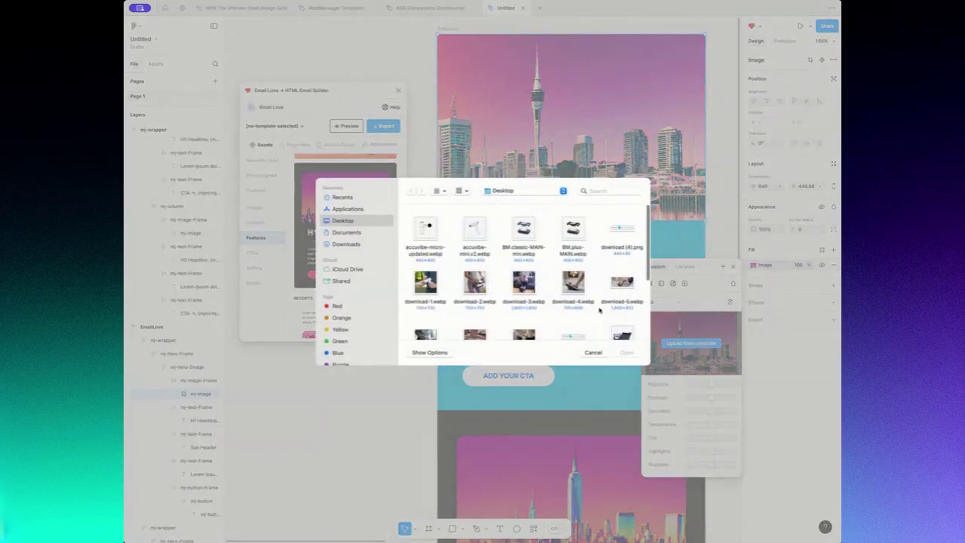
double_click(618, 287)
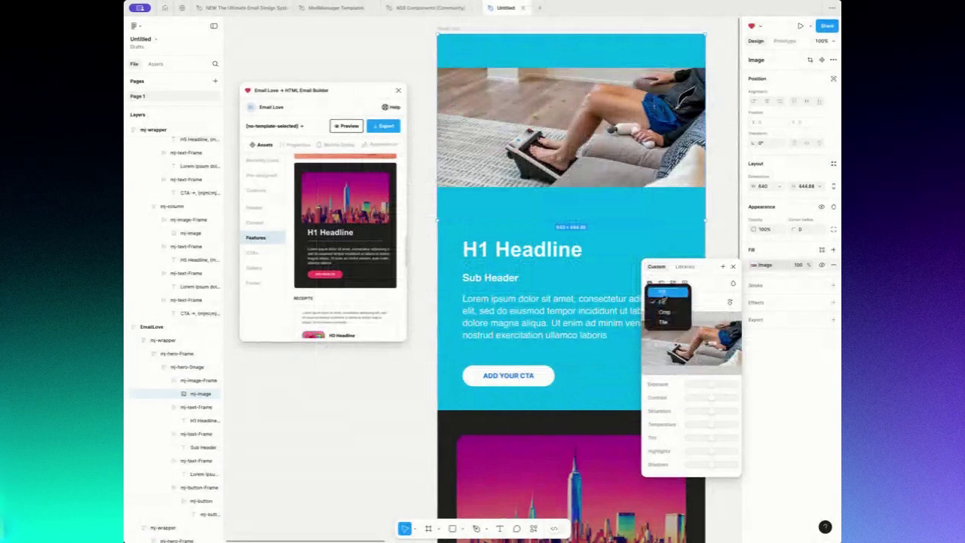
click(426, 267)
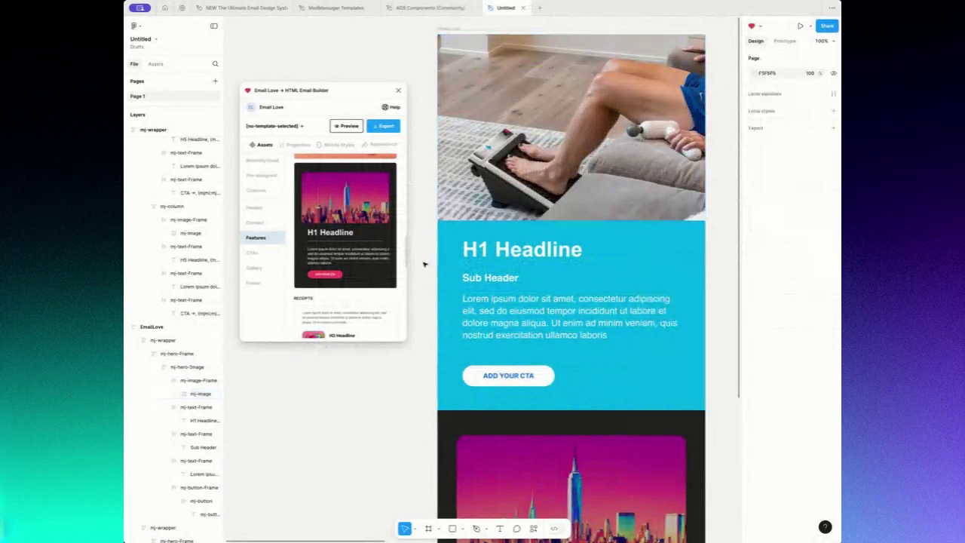
- Delete the Sub Header text frame from the first feature block
click(507, 279)
double_click(507, 279)
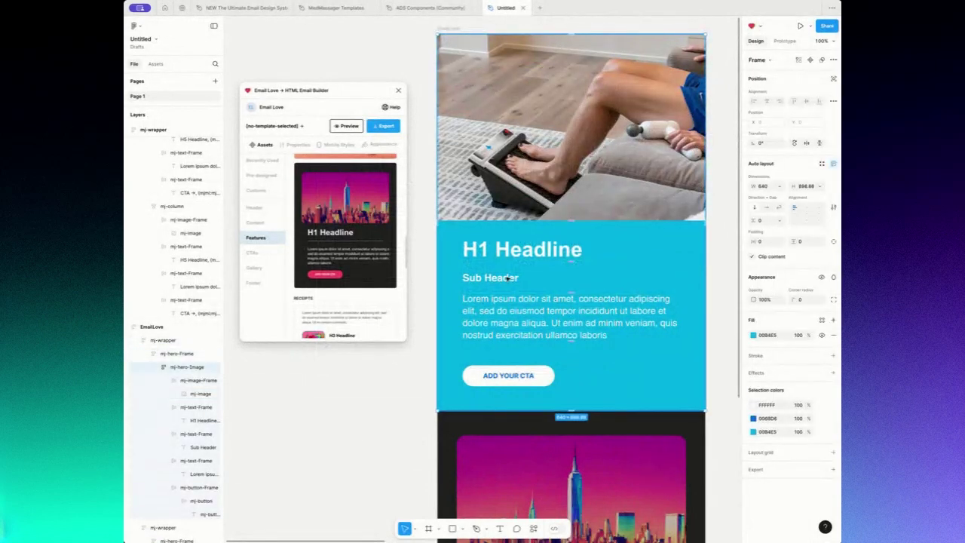
double_click(508, 278)
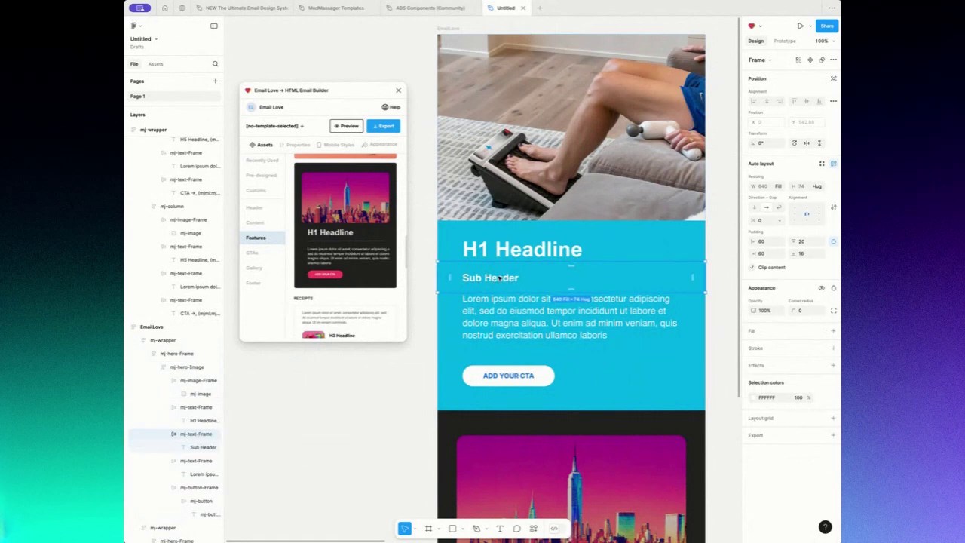
key(Delete)
- Set the top padding of the first block's body text frame to 20 and shorten its mj-hero-Frame to 832 high
click(530, 281)
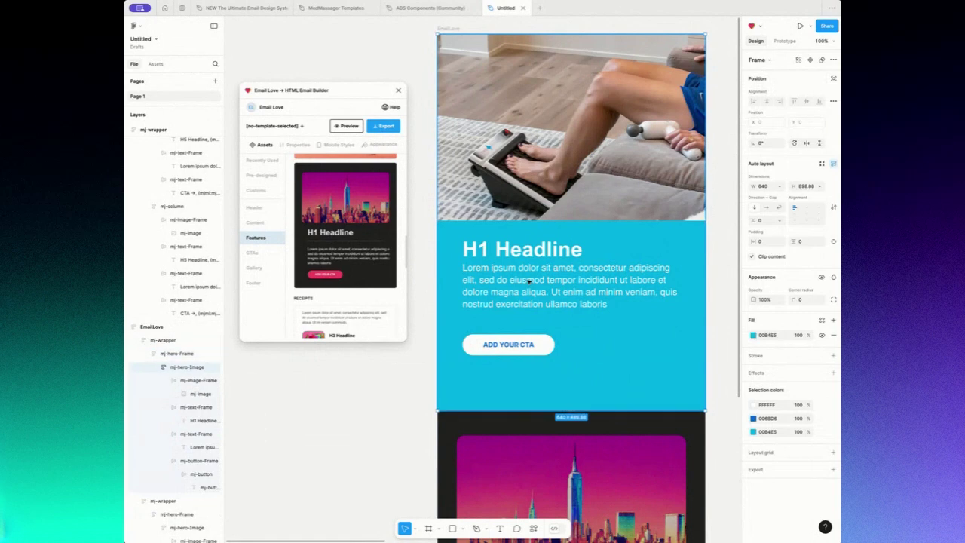
double_click(529, 281)
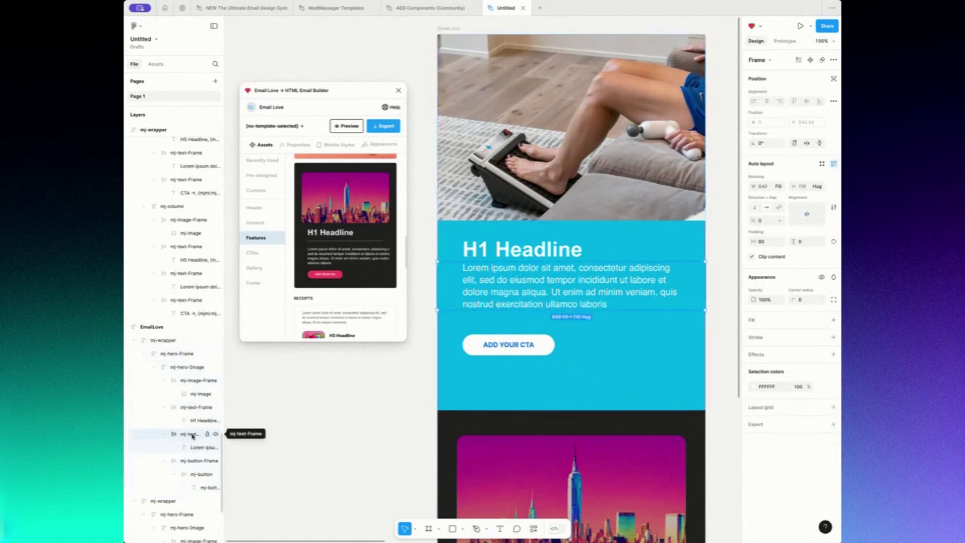
click(832, 242)
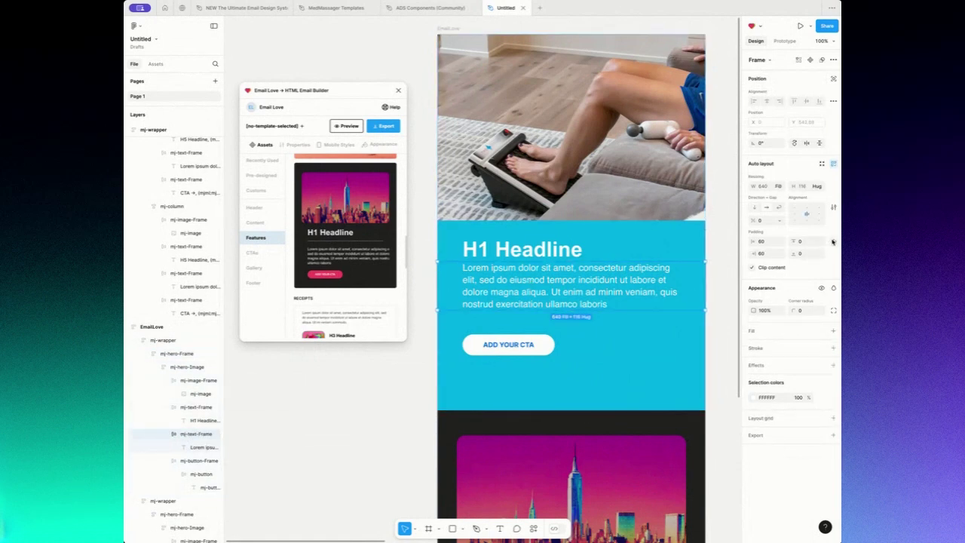
click(815, 243)
key(Return)
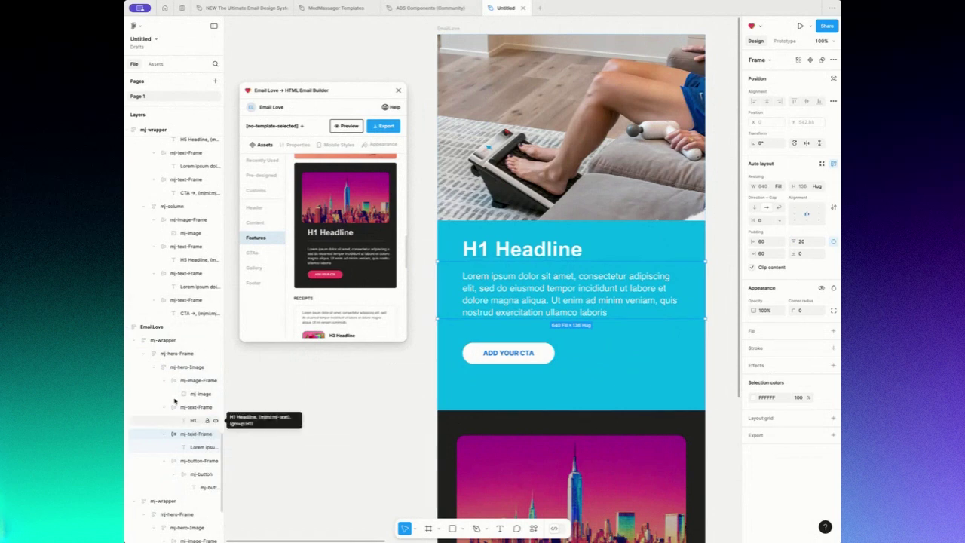
click(171, 355)
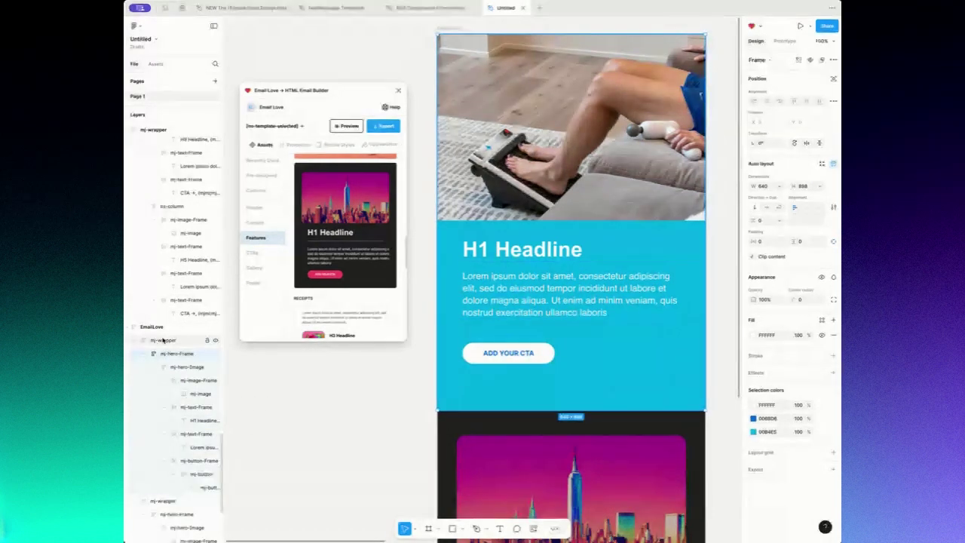
drag(507, 411, 506, 384)
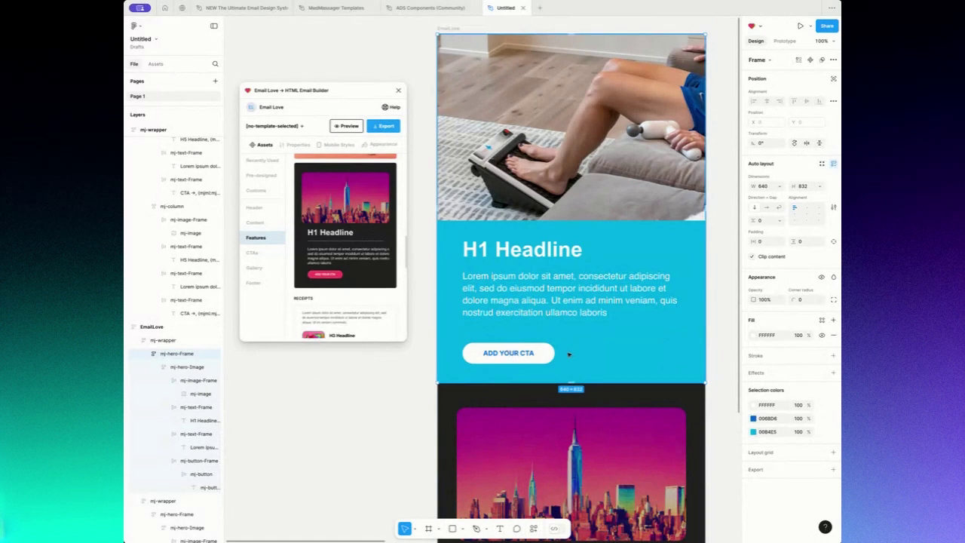
- Set the top padding of the first feature block's button frame to 25
click(492, 336)
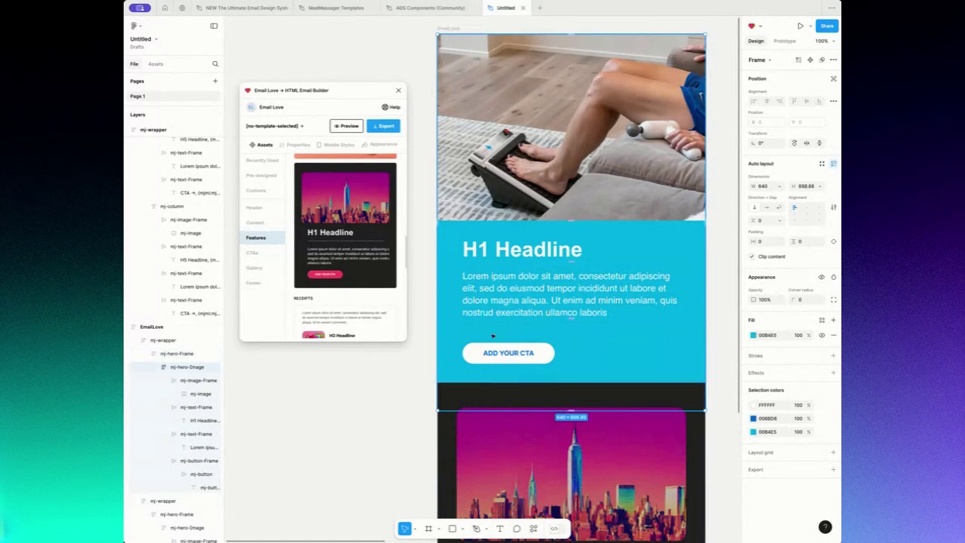
click(580, 350)
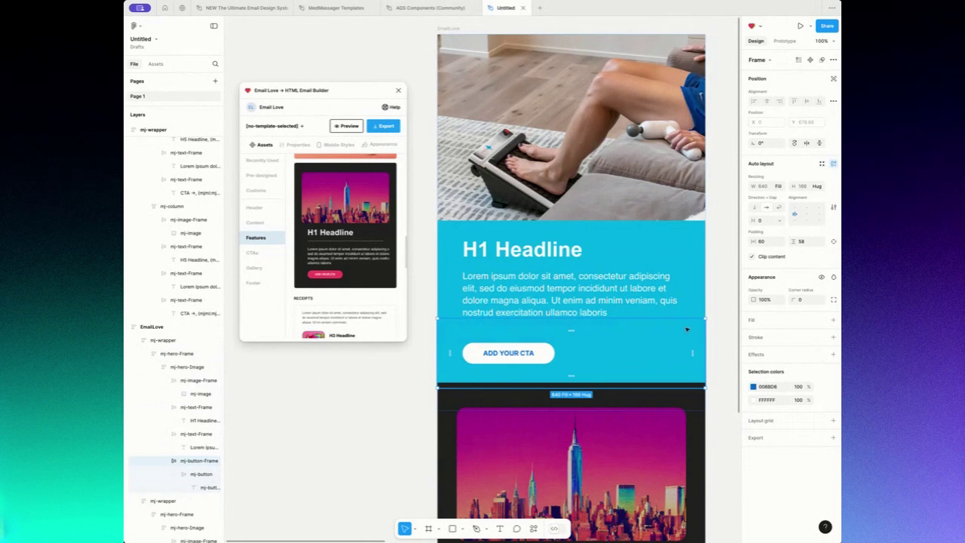
click(834, 242)
click(809, 243)
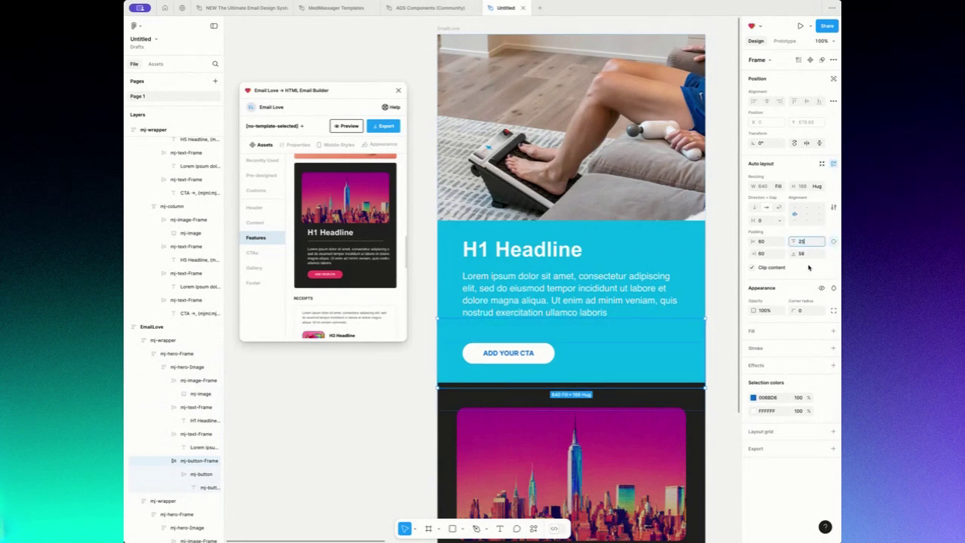
key(Return)
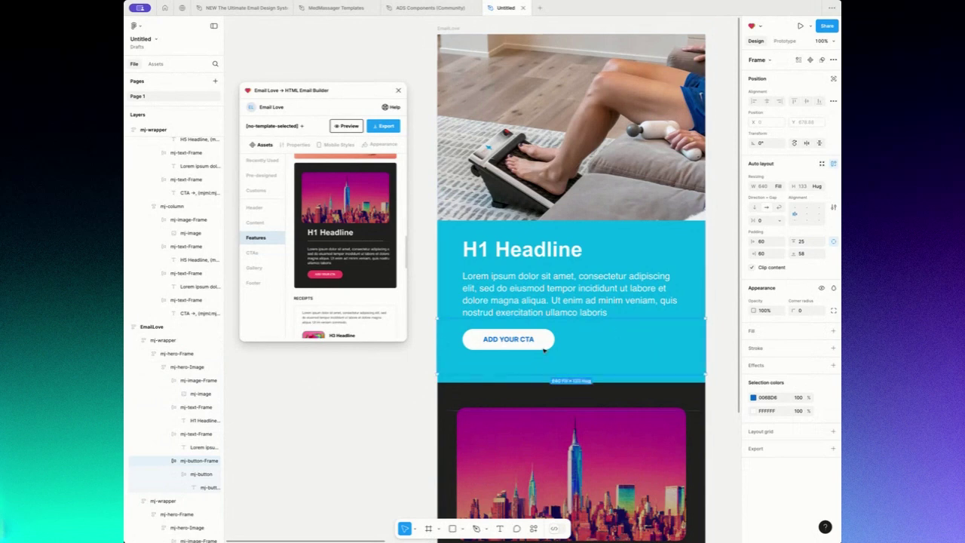
- Shorten the first feature block's mj-hero-Image frame to 832 high, matching its parent frame
click(177, 366)
drag(509, 411, 510, 382)
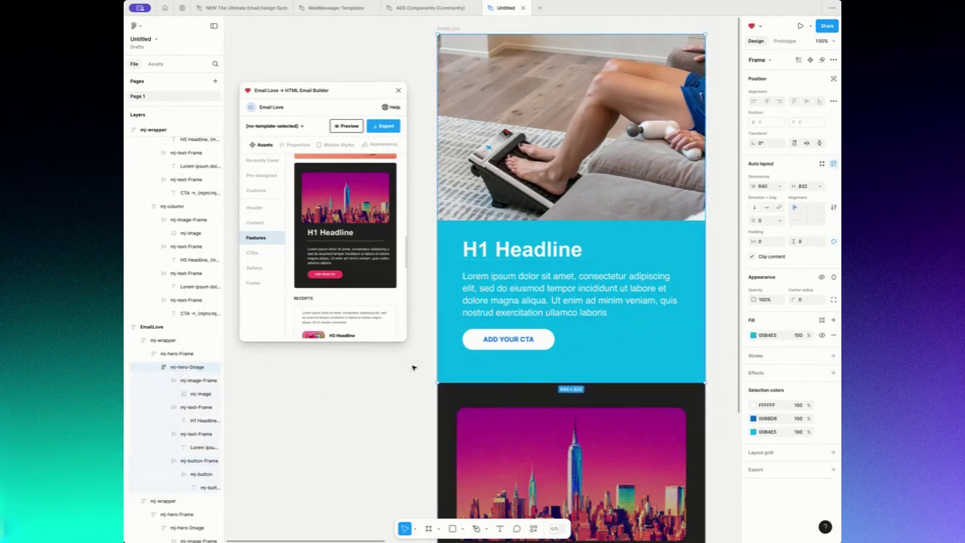
click(177, 353)
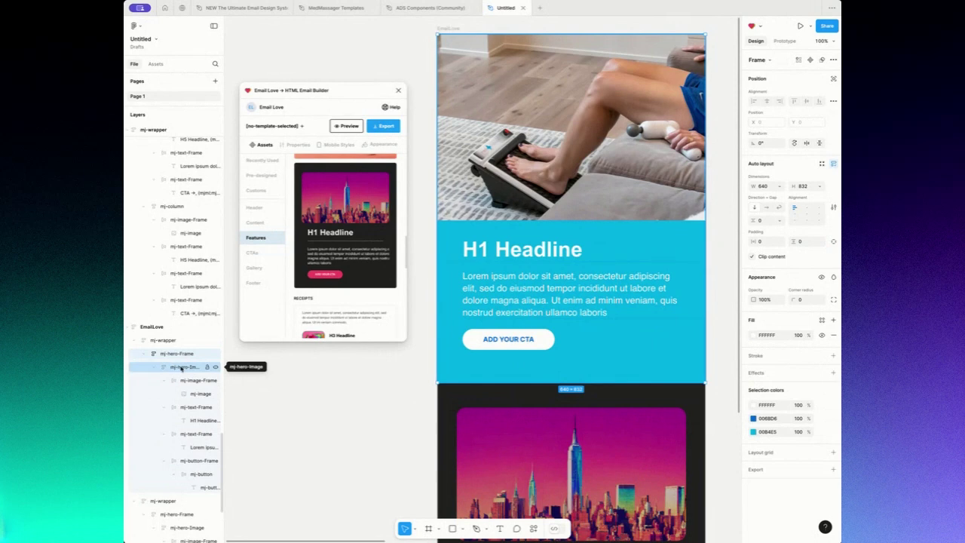
click(181, 368)
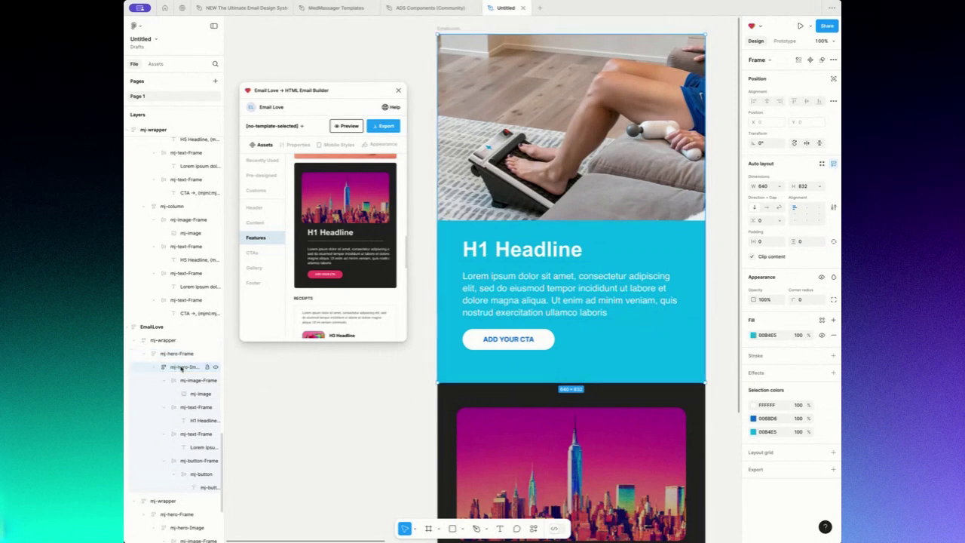
click(187, 407)
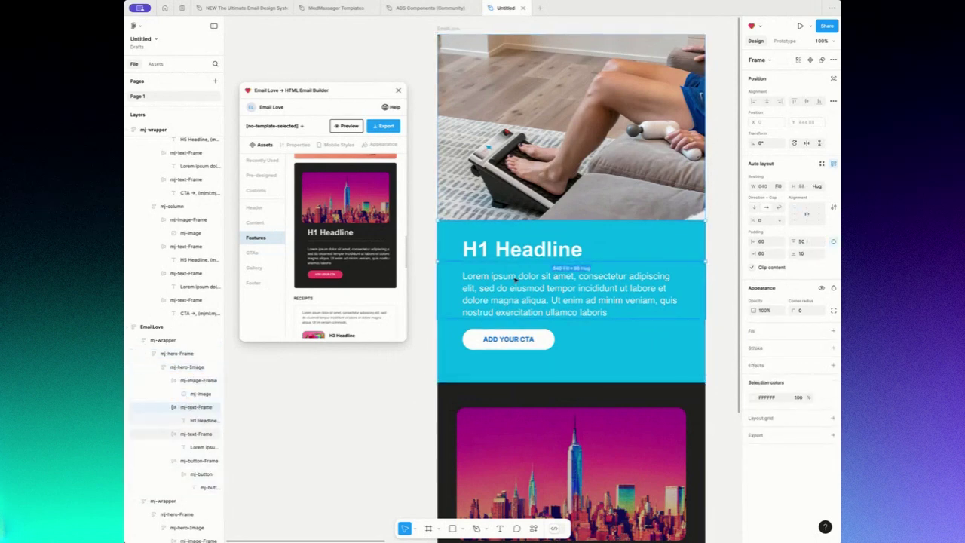
click(400, 420)
- Replace the second feature block's skyscraper image with download-6.webp scaled to Fill, and set its corner radius to 10
scroll(702, 357, up, 3)
scroll(701, 358, down, 5)
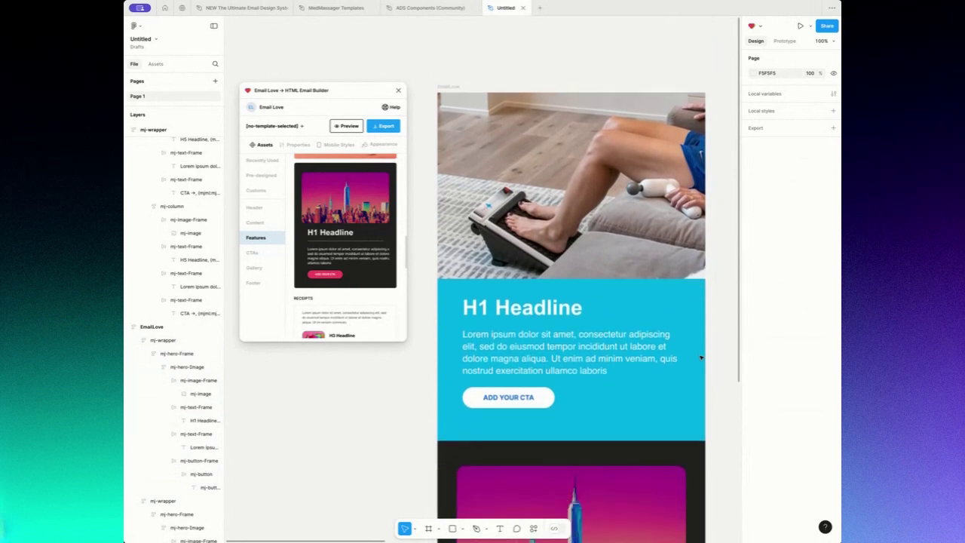
click(595, 279)
double_click(595, 279)
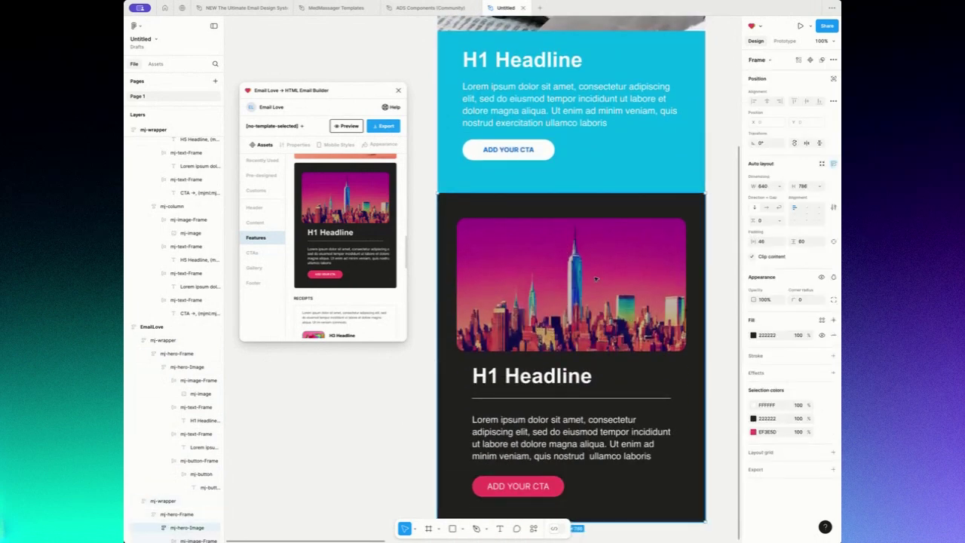
click(685, 344)
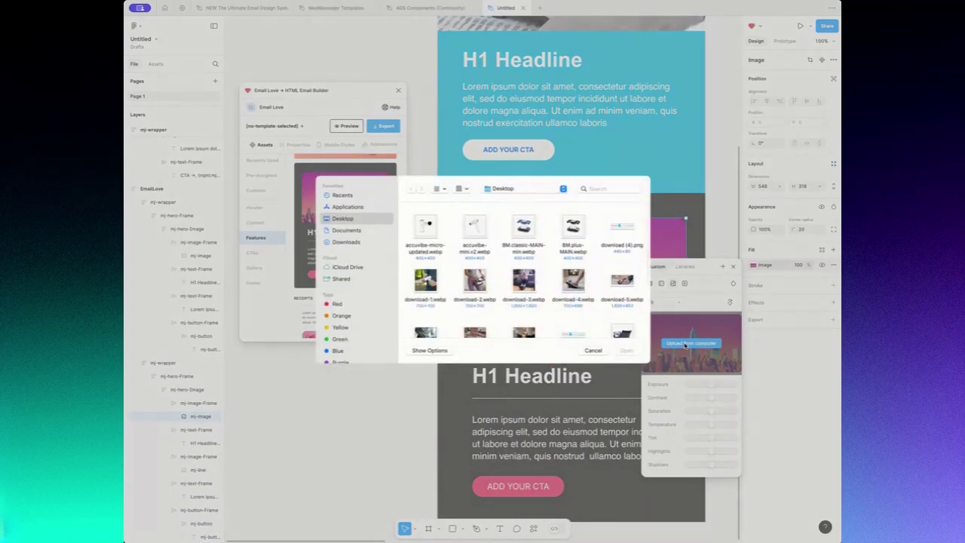
scroll(594, 294, down, 3)
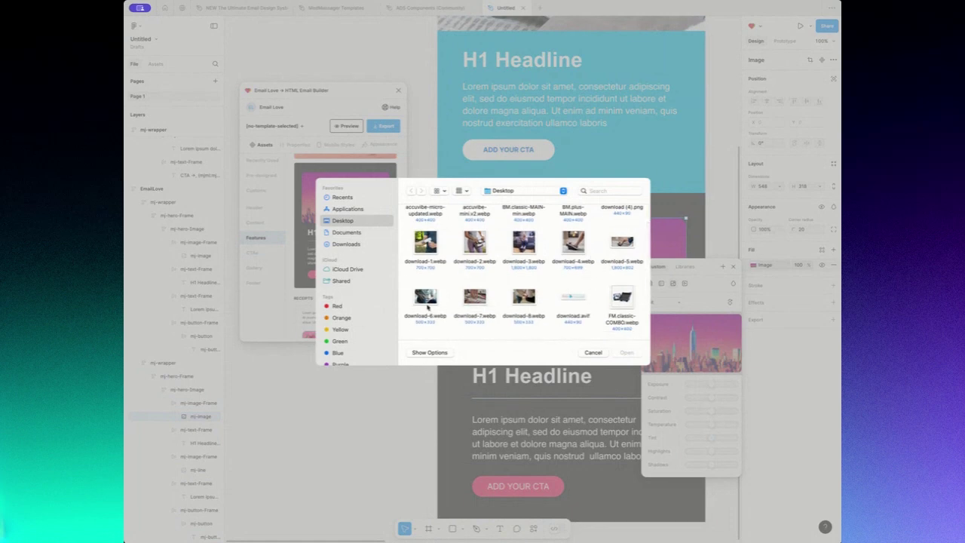
double_click(426, 300)
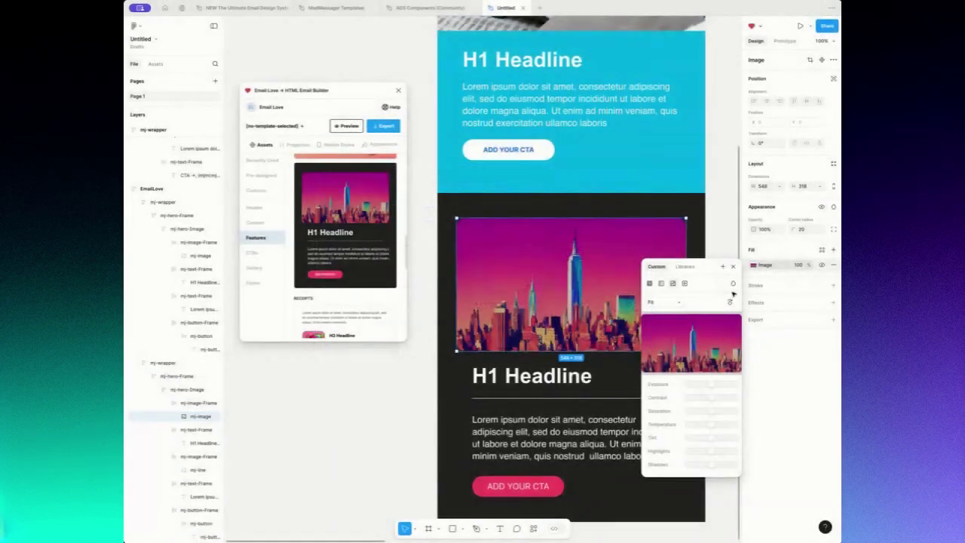
click(672, 302)
click(669, 293)
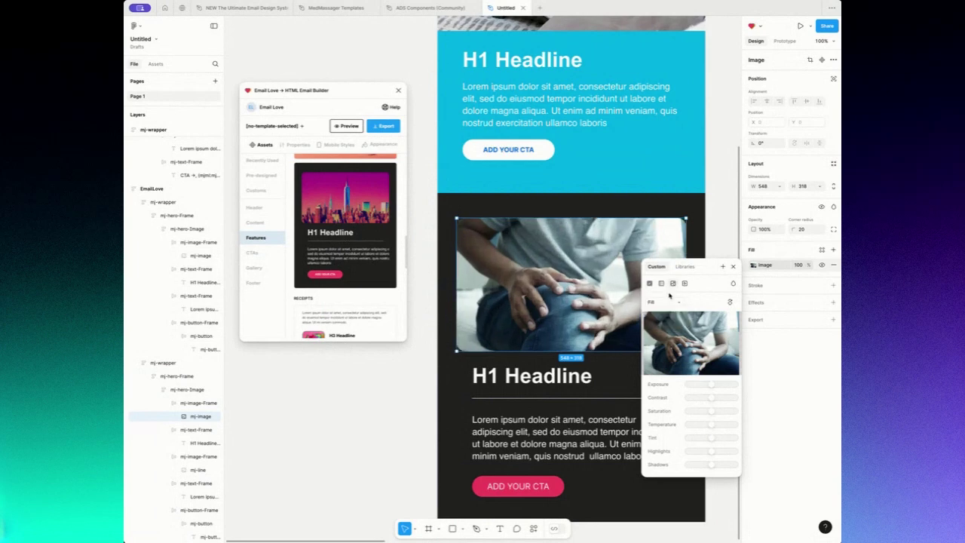
click(733, 267)
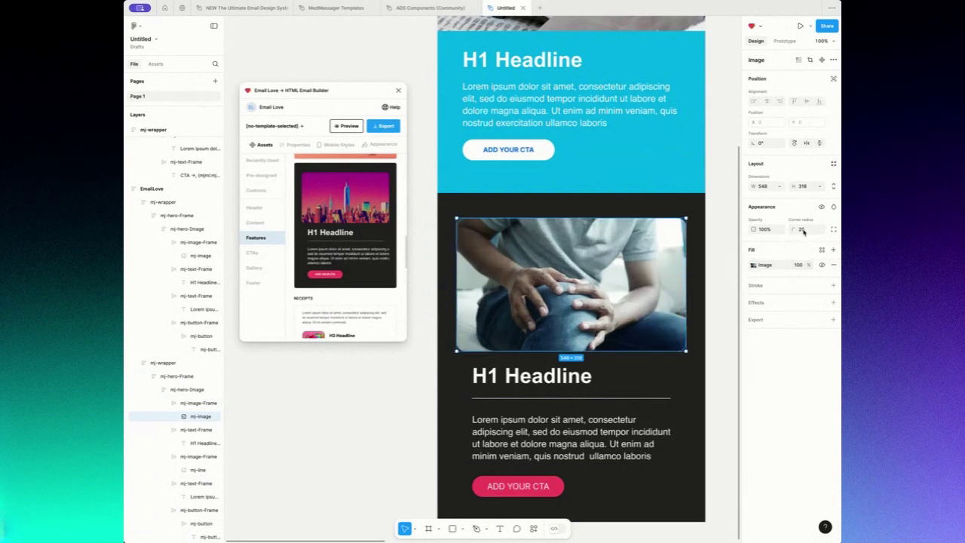
click(803, 230)
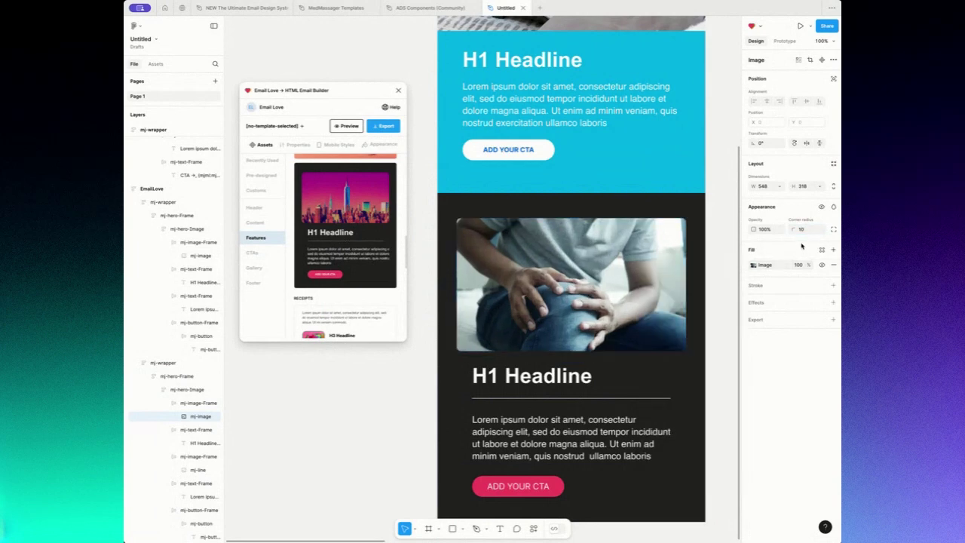
- Recolor the second feature block's dark 222222 background in the page's blue, 006BD6
scroll(469, 299, down, 2)
click(446, 319)
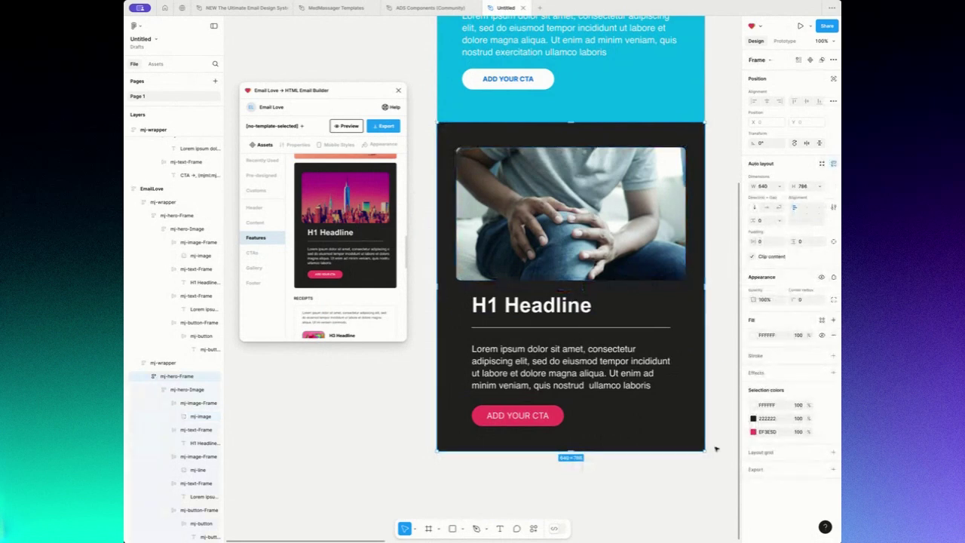
click(754, 419)
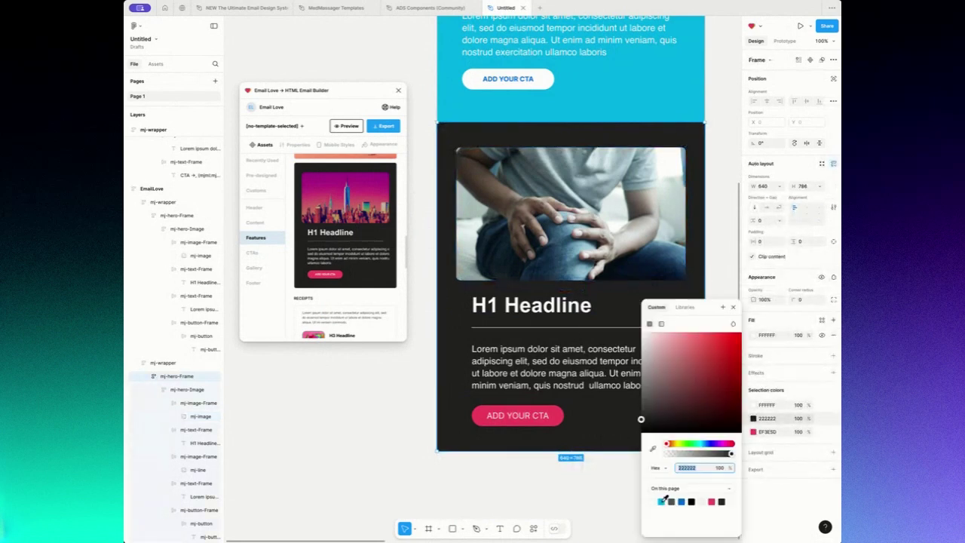
click(682, 501)
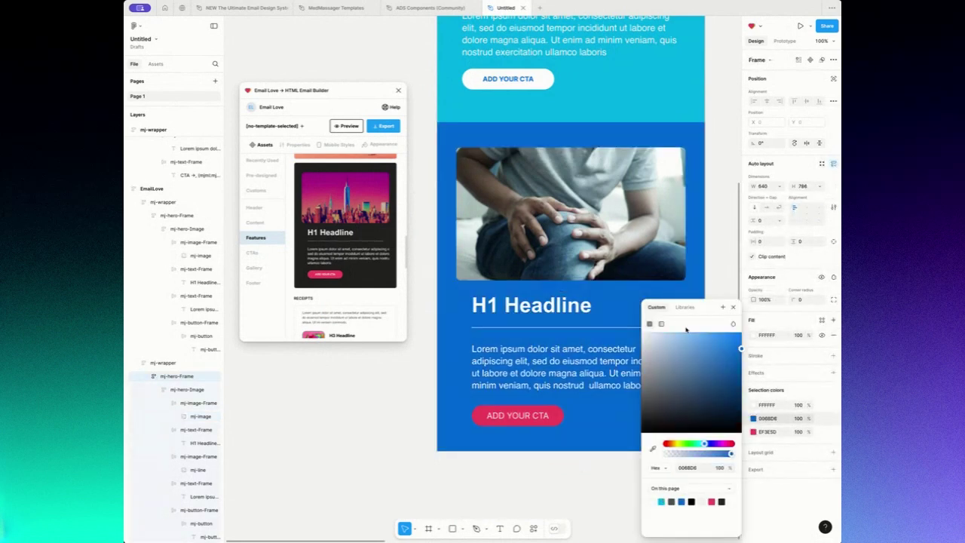
click(732, 309)
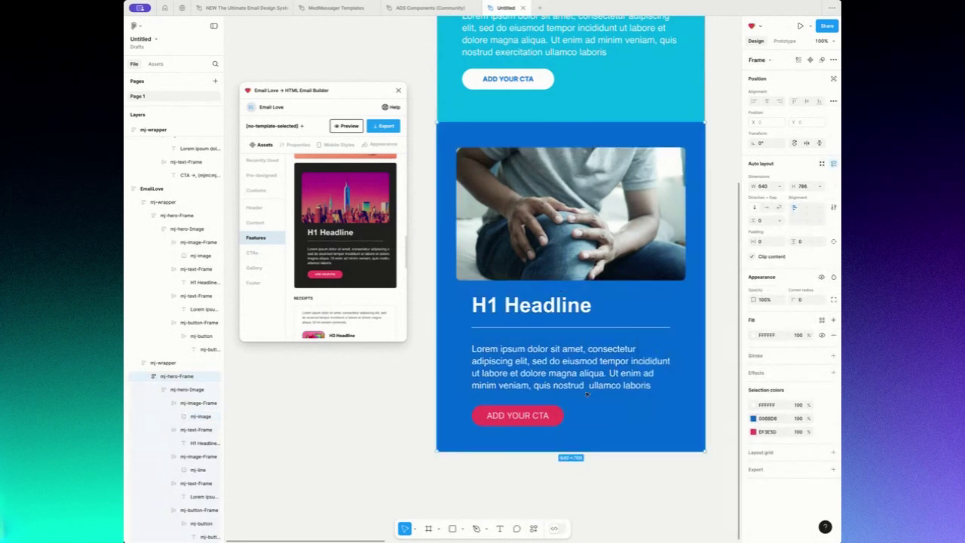
- Recolor the second feature block's CTA button white and its label blue, 006BD6
click(552, 417)
click(753, 336)
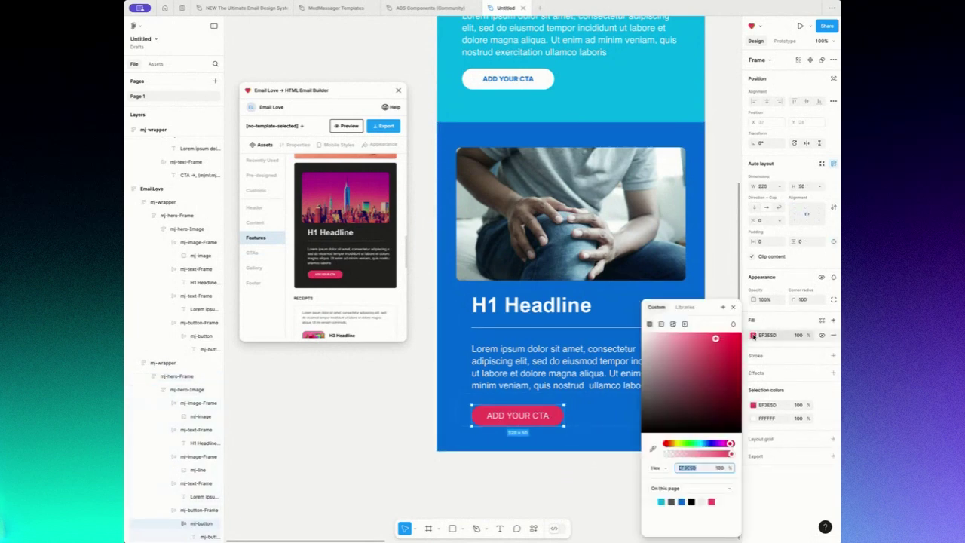
double_click(532, 419)
double_click(532, 419)
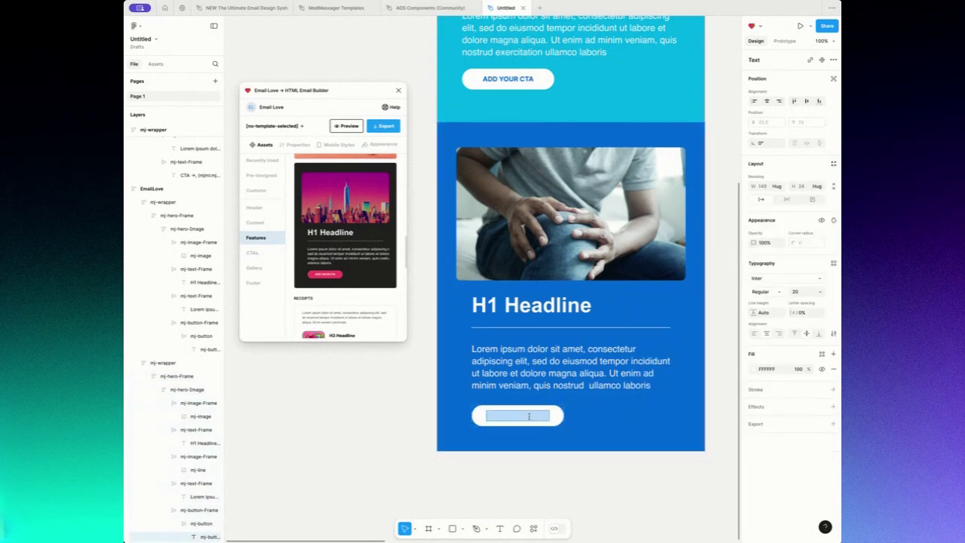
click(753, 368)
click(681, 501)
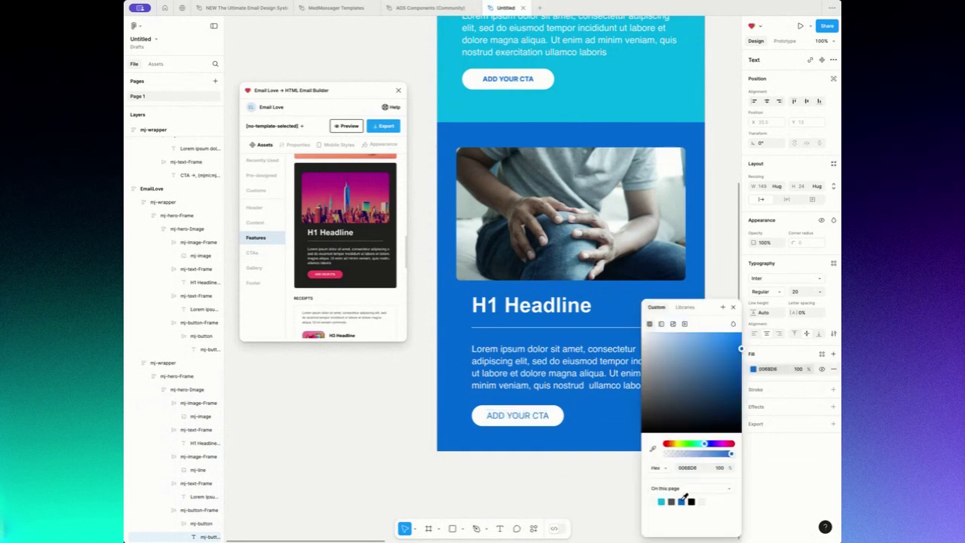
- Set the second feature block's CTA label to font size 16 and make it bold
click(529, 417)
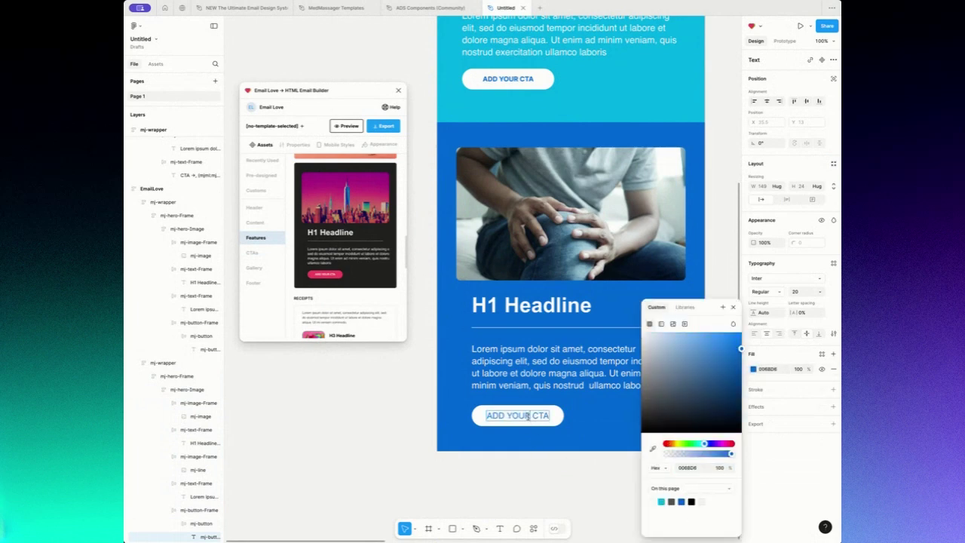
click(820, 292)
click(812, 283)
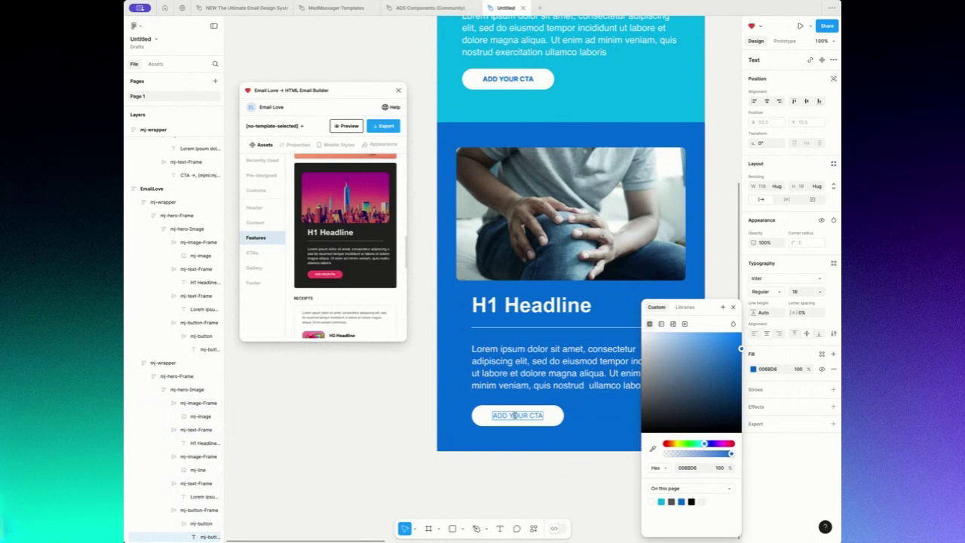
key(ctrl+b)
click(733, 307)
click(324, 410)
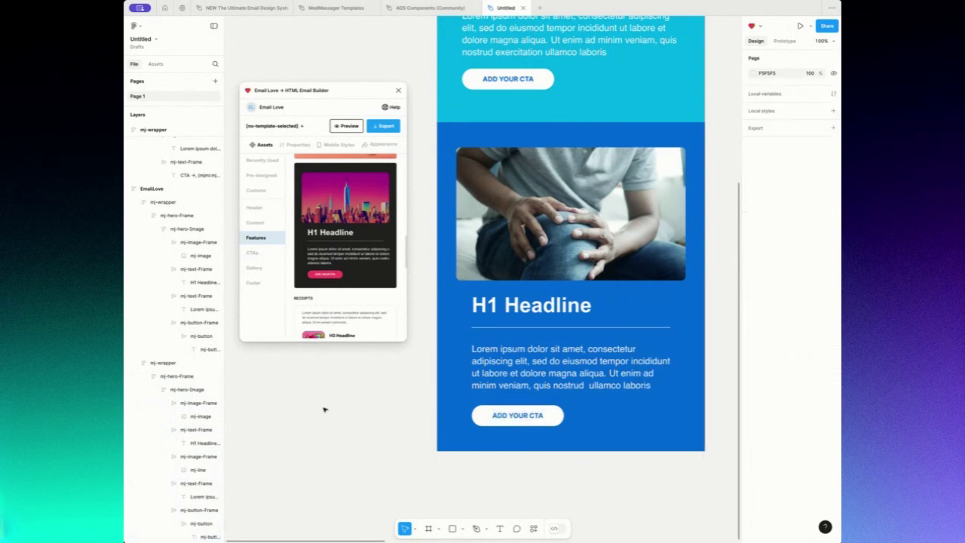
- Move the cyan H1 feature block out of the EmailLove frame to sit directly below the three logo header blocks
key(ctrl+minus)
scroll(449, 372, up, 3)
click(512, 221)
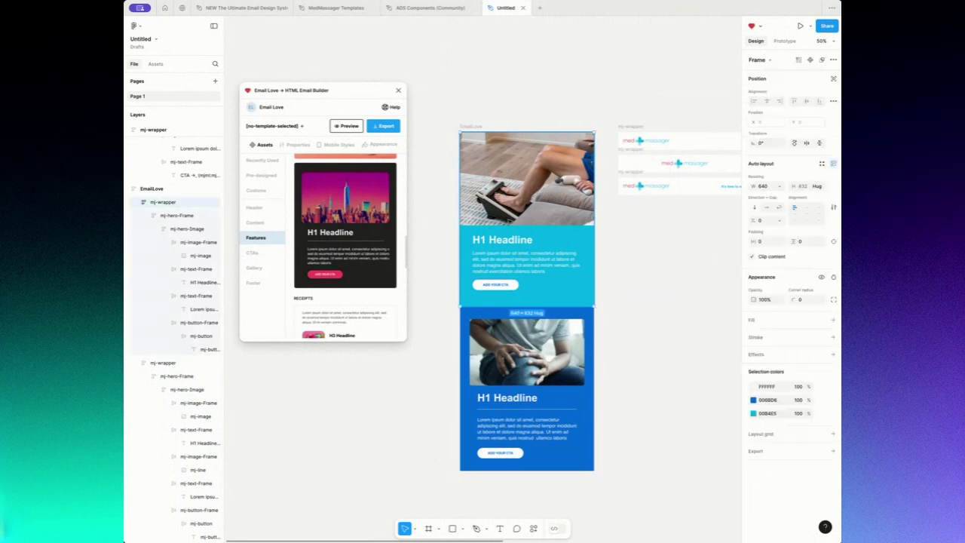
drag(512, 221, 667, 296)
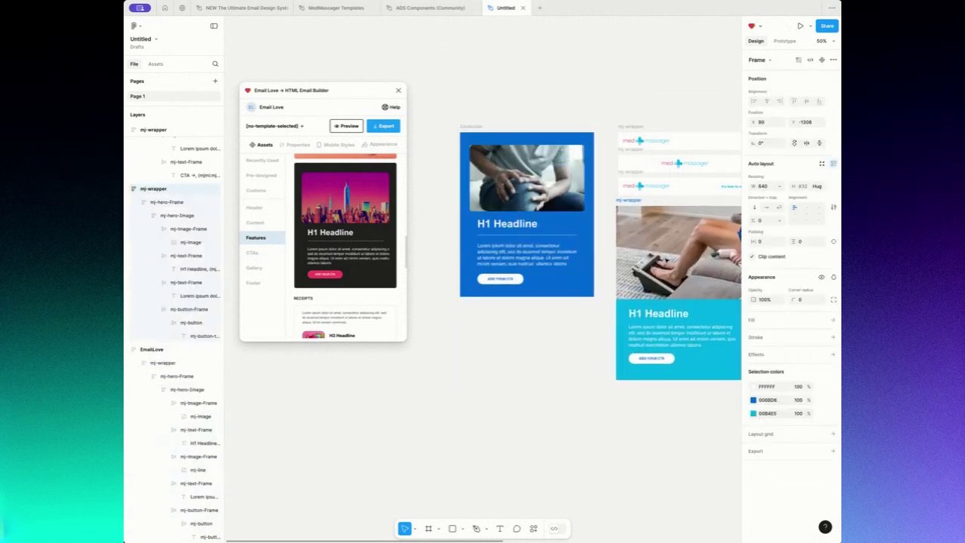
scroll(665, 261, right, 3)
scroll(666, 261, left, 2)
- Move the blue H1 feature block out of its frame to below the cyan one, and delete the empty EmailLove frame
click(483, 215)
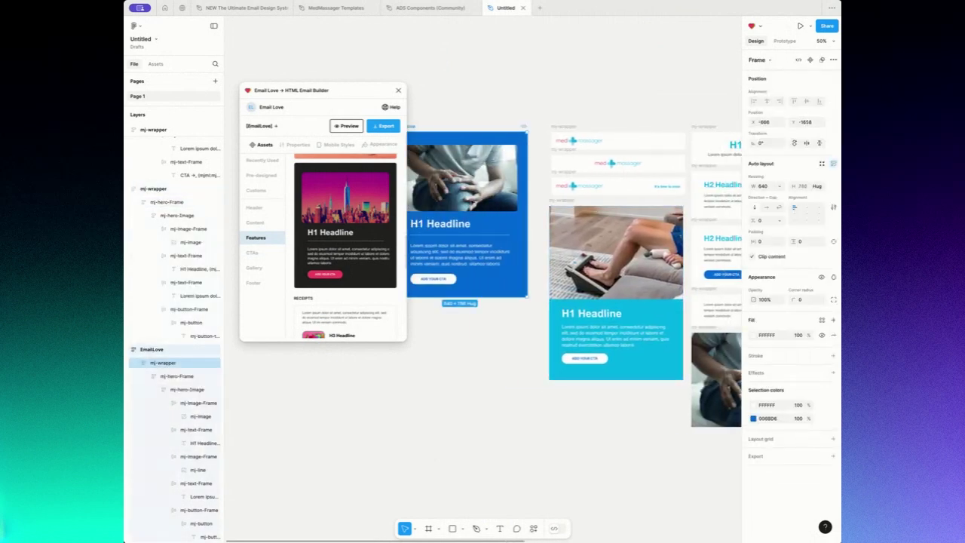
click(160, 365)
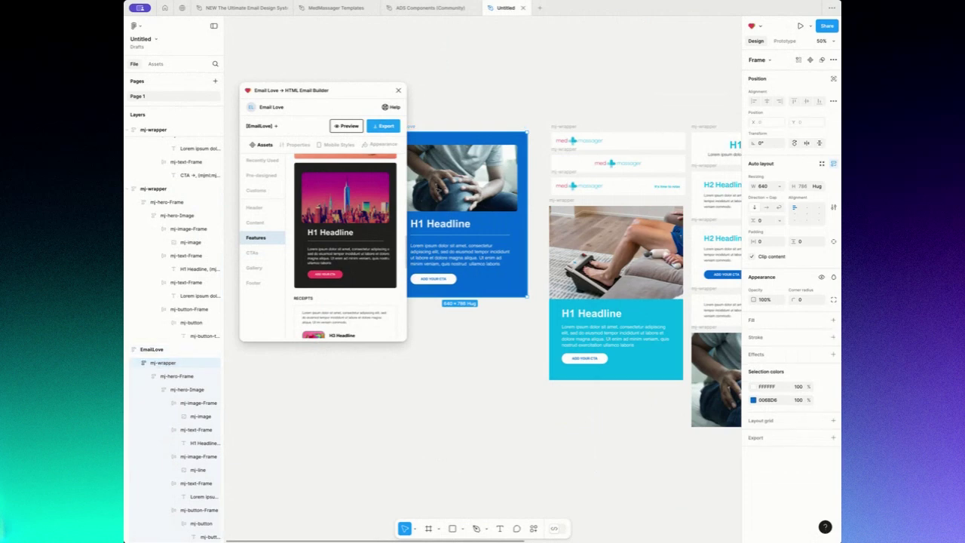
drag(453, 209, 605, 462)
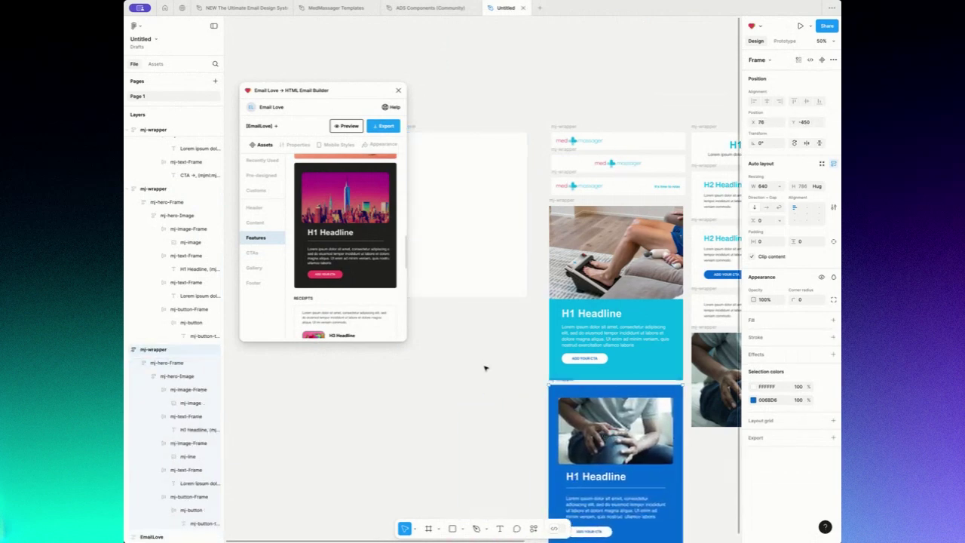
click(487, 399)
click(448, 157)
key(Delete)
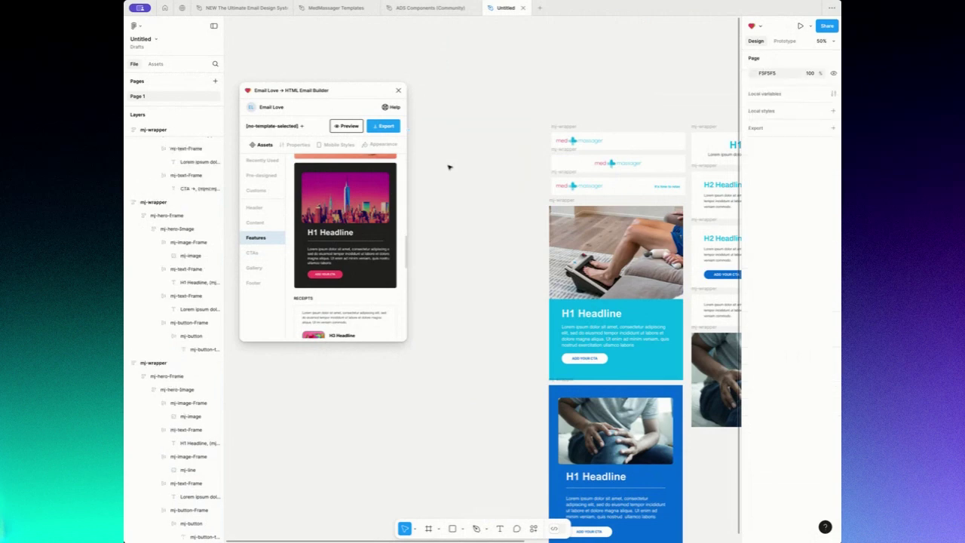
- Rename Page 1 as Master EDS
scroll(466, 175, right, 2)
scroll(466, 175, right, 2)
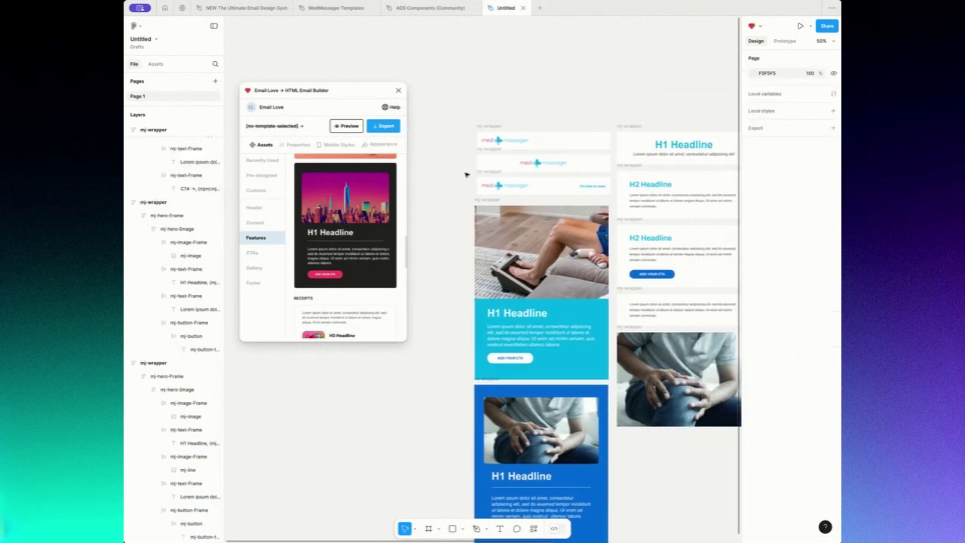
scroll(466, 175, right, 4)
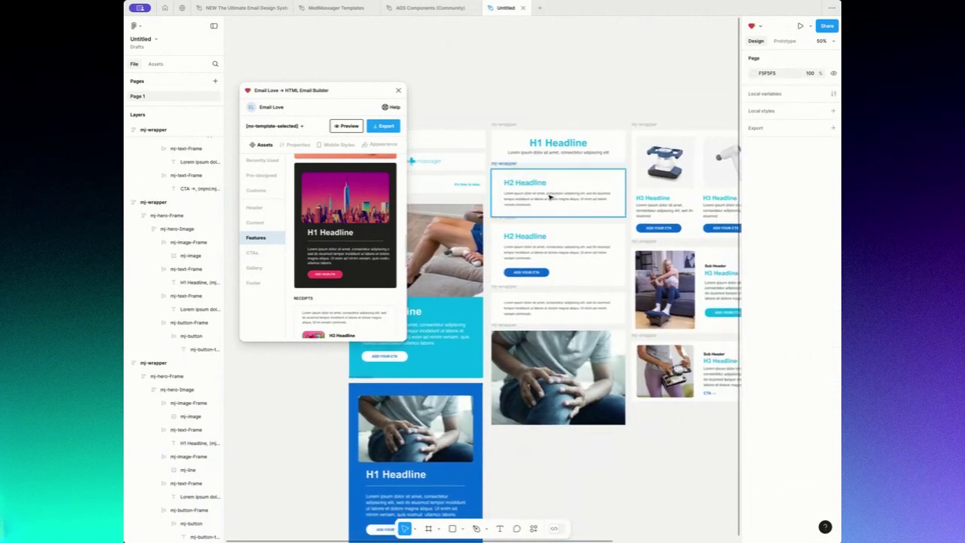
scroll(550, 196, right, 4)
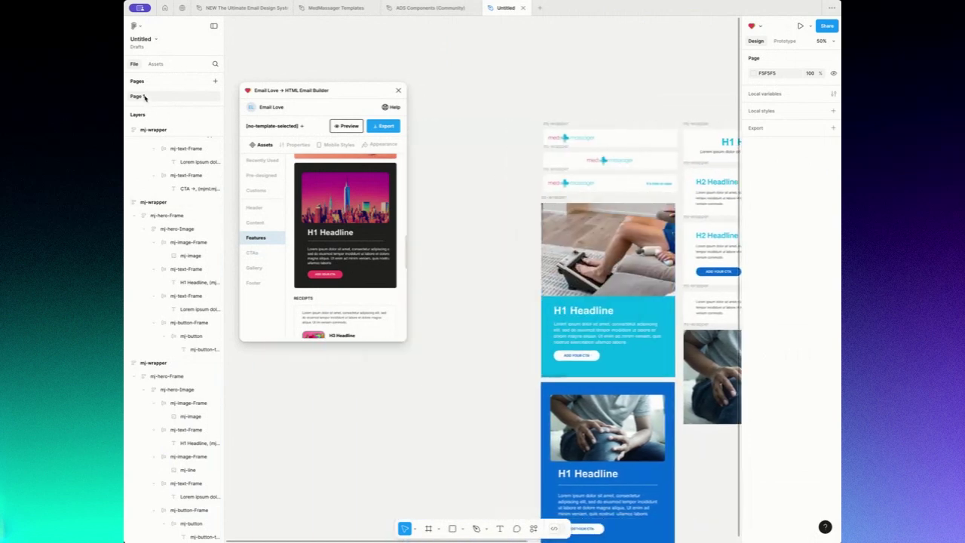
double_click(143, 96)
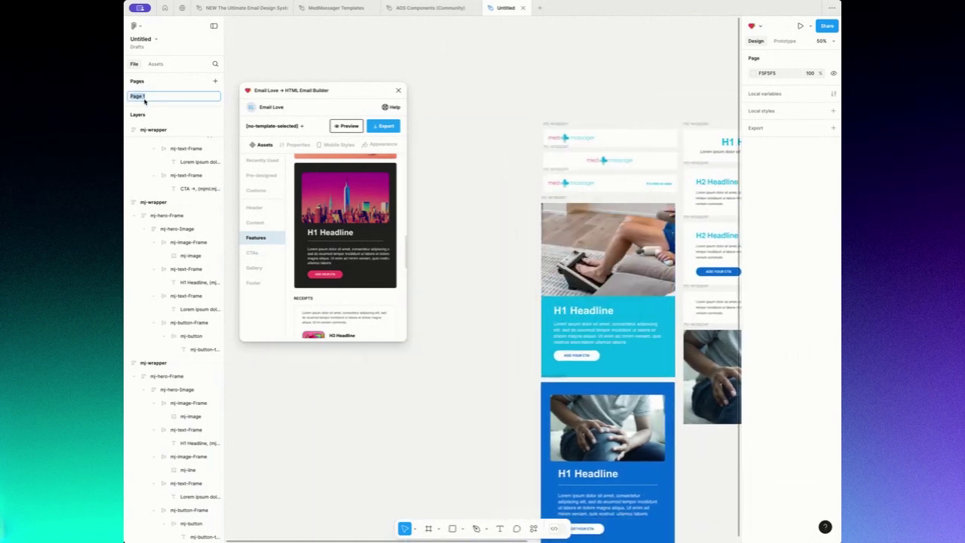
text(Master)
click(265, 56)
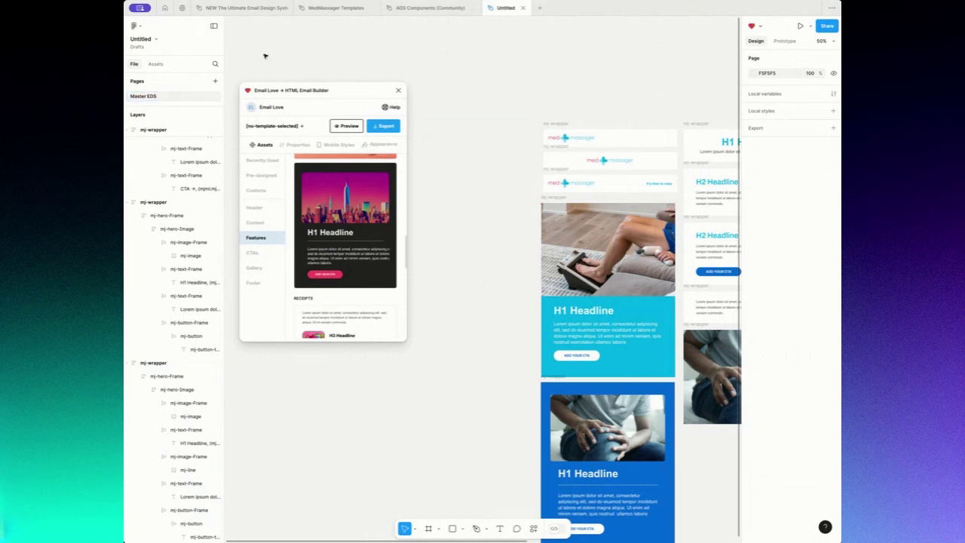
- Duplicate the Master EDS page and name the copy Halloween Promo - Oct 24
right_click(144, 97)
click(173, 129)
double_click(154, 110)
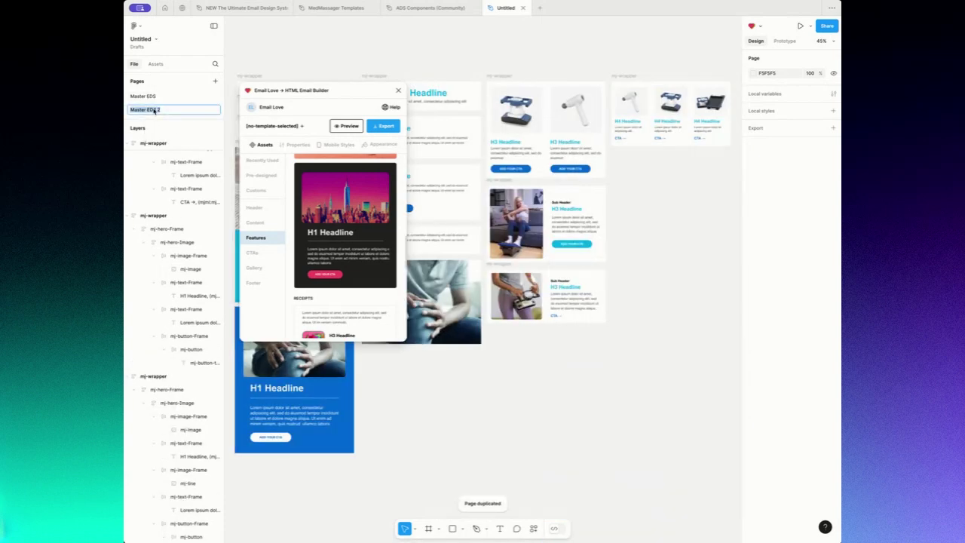
text(Halloween Promo - Oct 24)
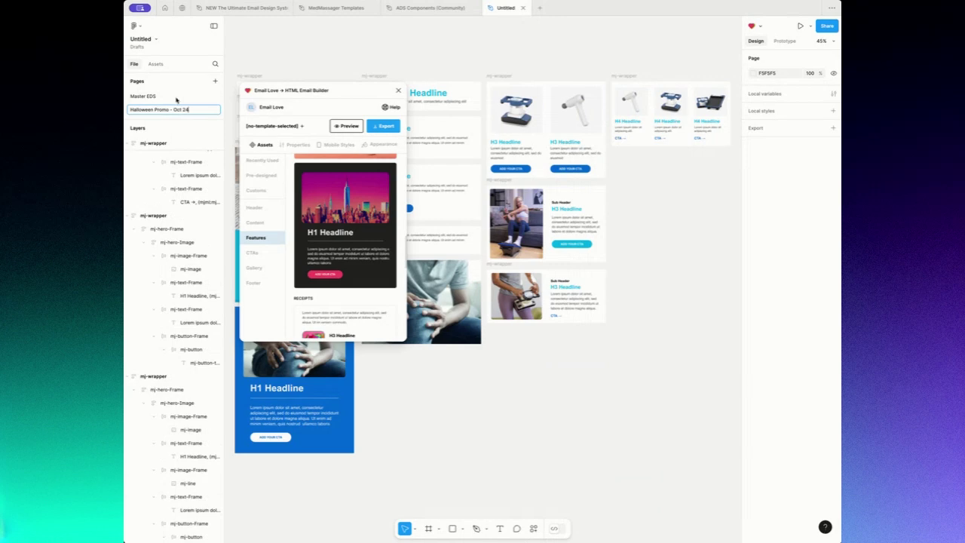
key(Return)
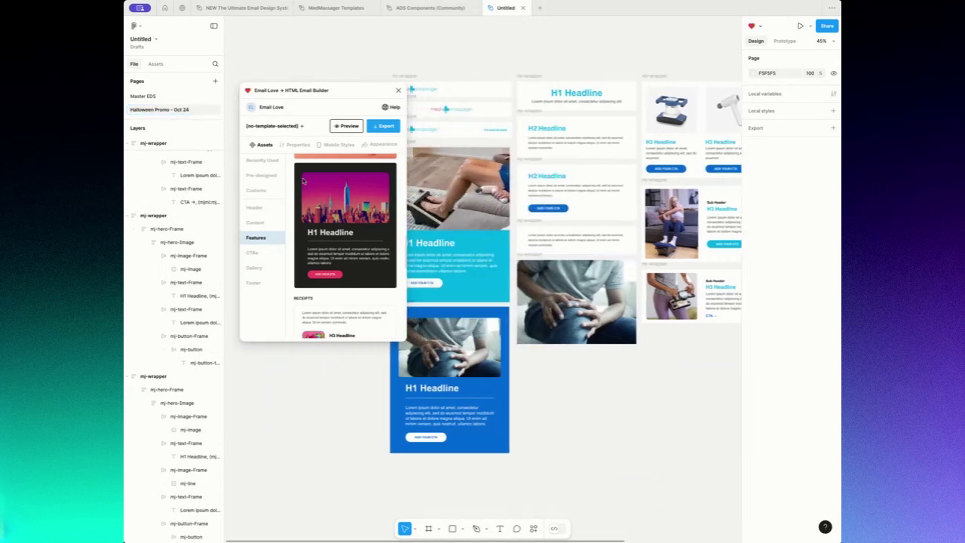
- Add a new Email Love frame beside the copied blocks and place the centered-logo header inside it
scroll(672, 243, left, 2)
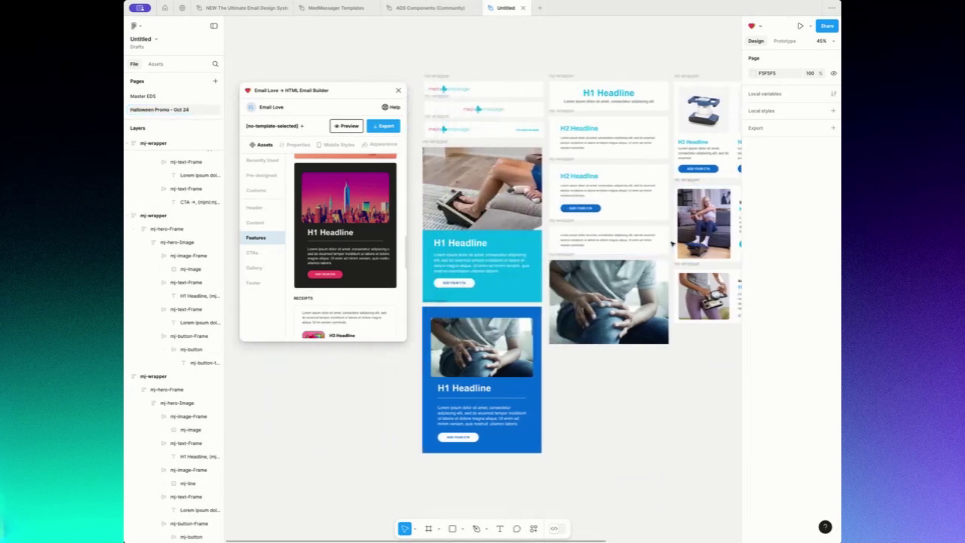
scroll(672, 243, left, 5)
click(302, 127)
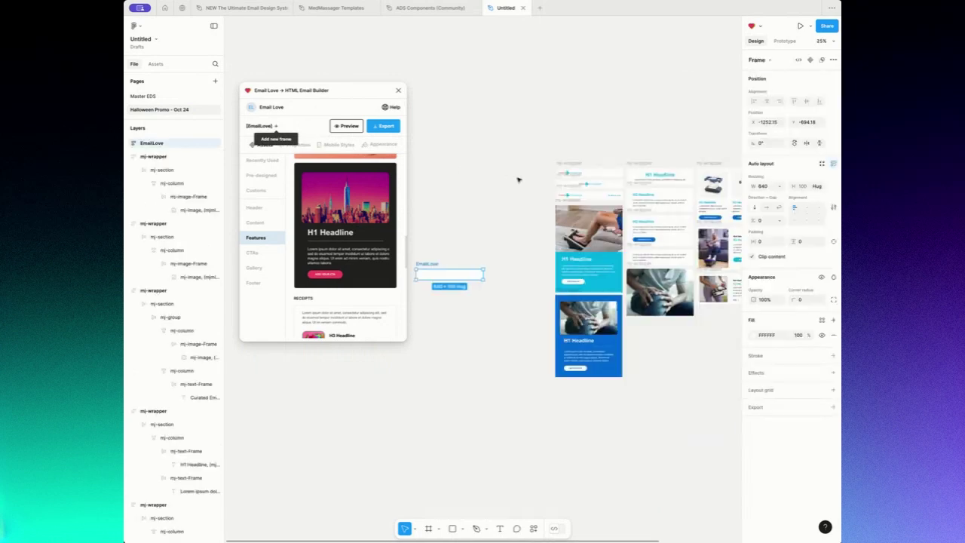
mouse_move(427, 271)
mouse_down()
mouse_move(448, 202)
mouse_move(486, 171)
mouse_move(573, 181)
mouse_move(548, 220)
mouse_move(517, 201)
mouse_move(513, 187)
mouse_move(528, 181)
mouse_up()
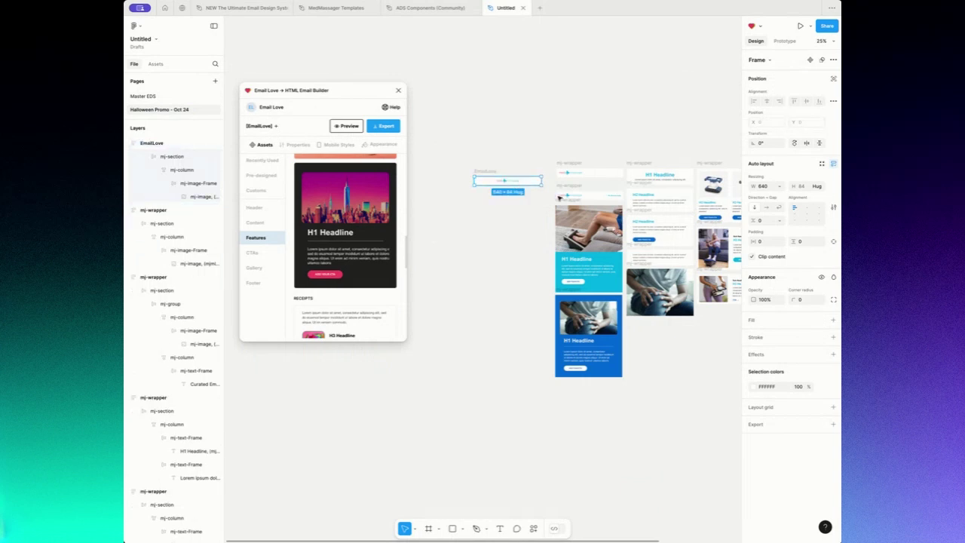
- Stack the cyan H1 feature block under the header in the email frame, followed by the sub-header block with the seated woman's photo
click(589, 254)
drag(570, 213, 488, 184)
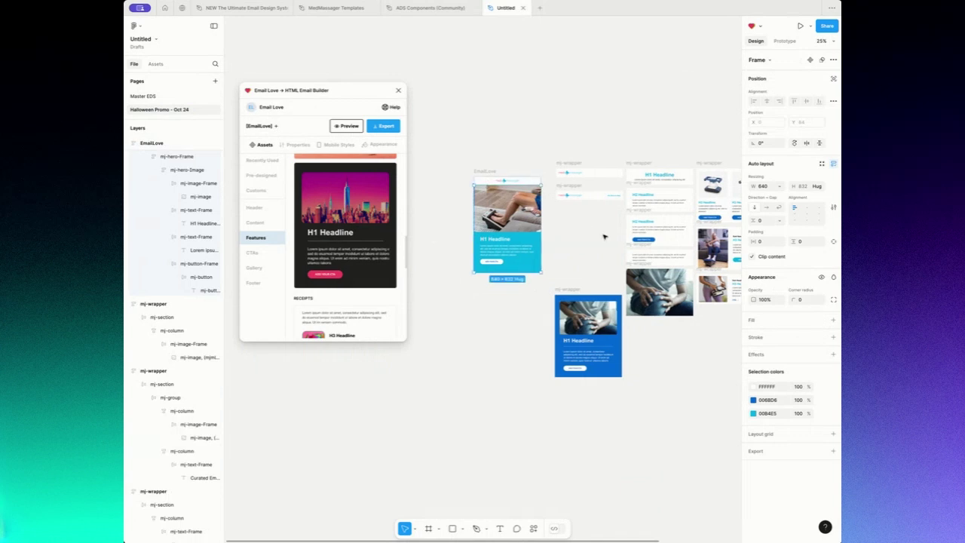
scroll(596, 231, right, 2)
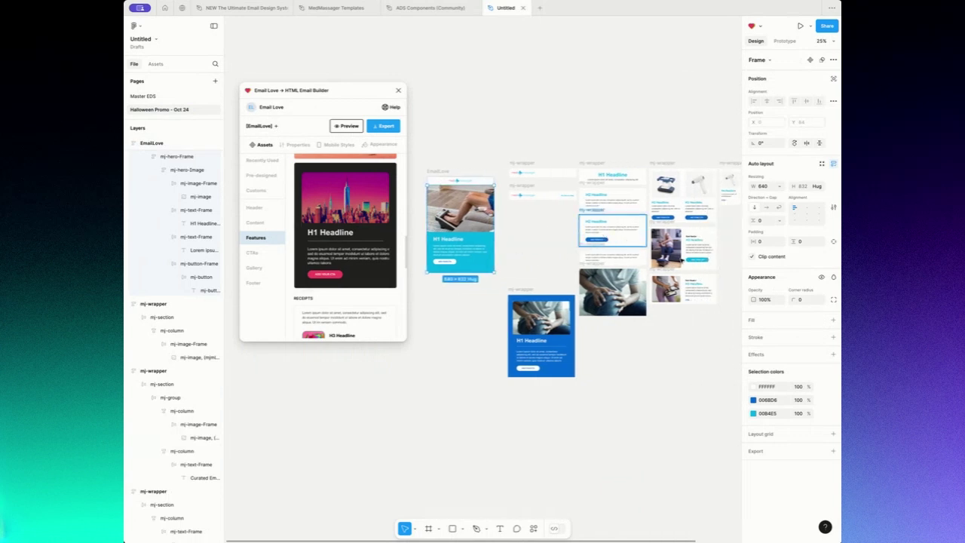
drag(688, 249, 437, 274)
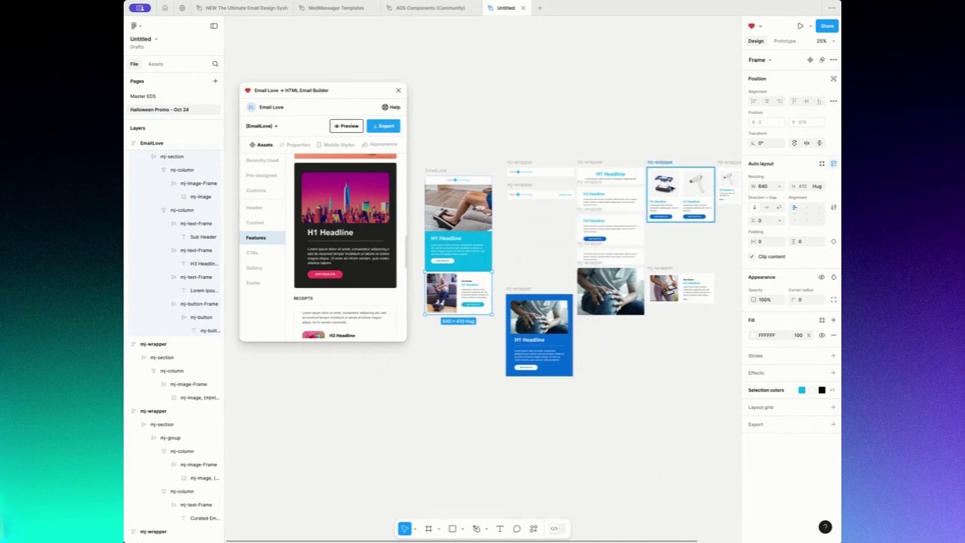
- Place the two-column product block with H3 headlines at the end of the email frame
click(632, 256)
drag(632, 256, 468, 362)
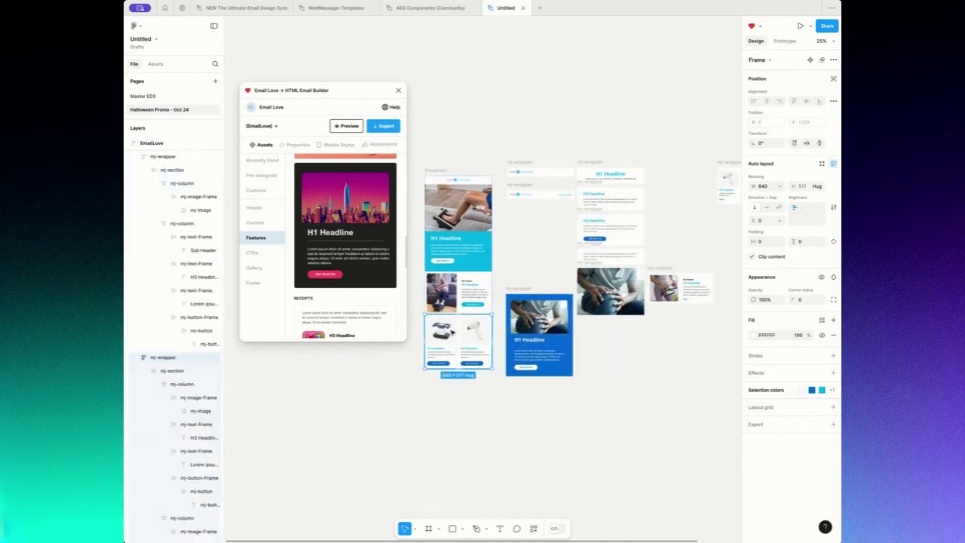
click(501, 343)
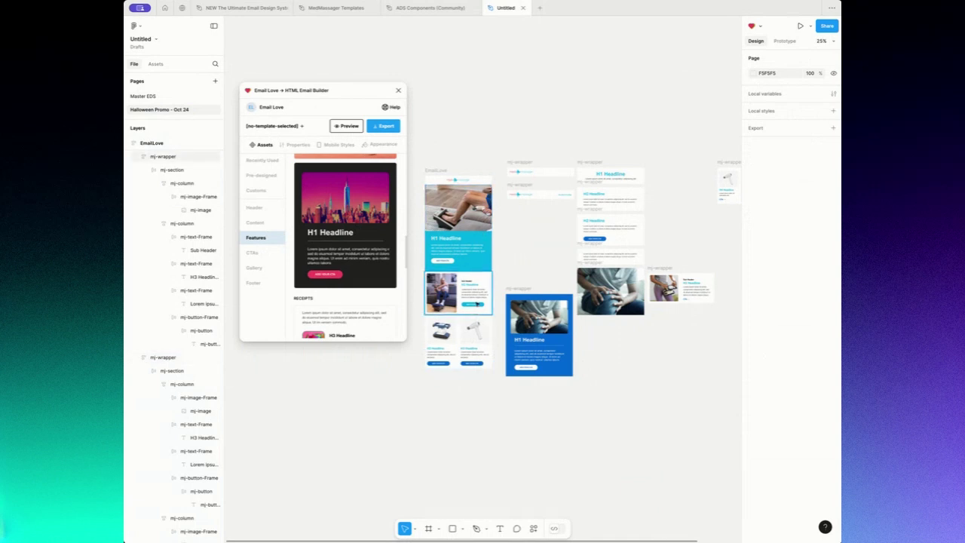
key(ctrl+equal)
scroll(485, 320, left, 2)
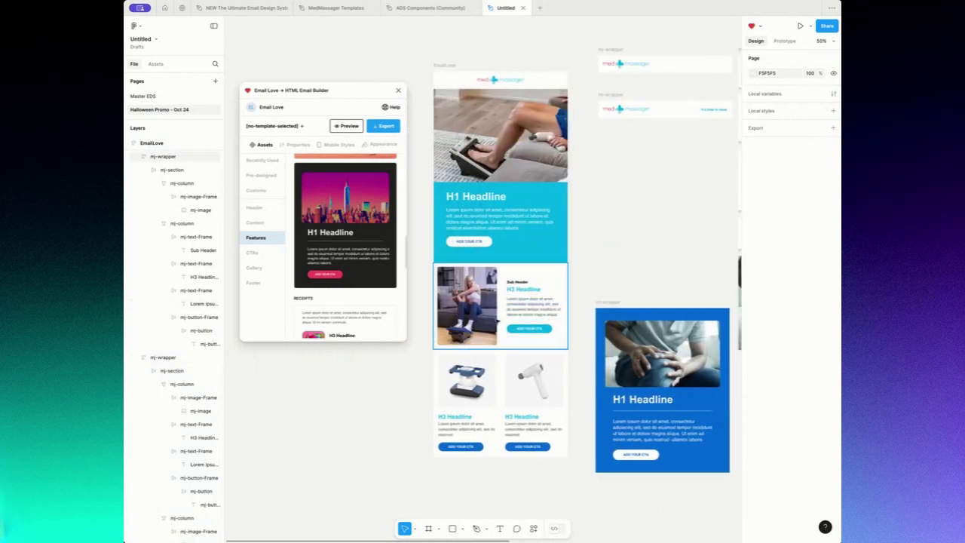
scroll(490, 279, up, 1)
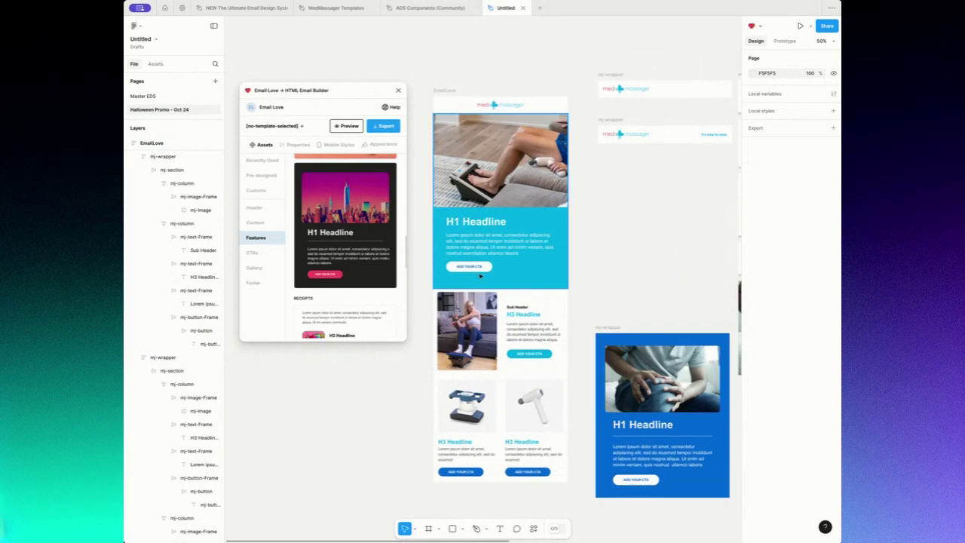
- Preview the assembled email in Email Love on the Iphone 14 Pro Max and check its mobile layout
click(447, 90)
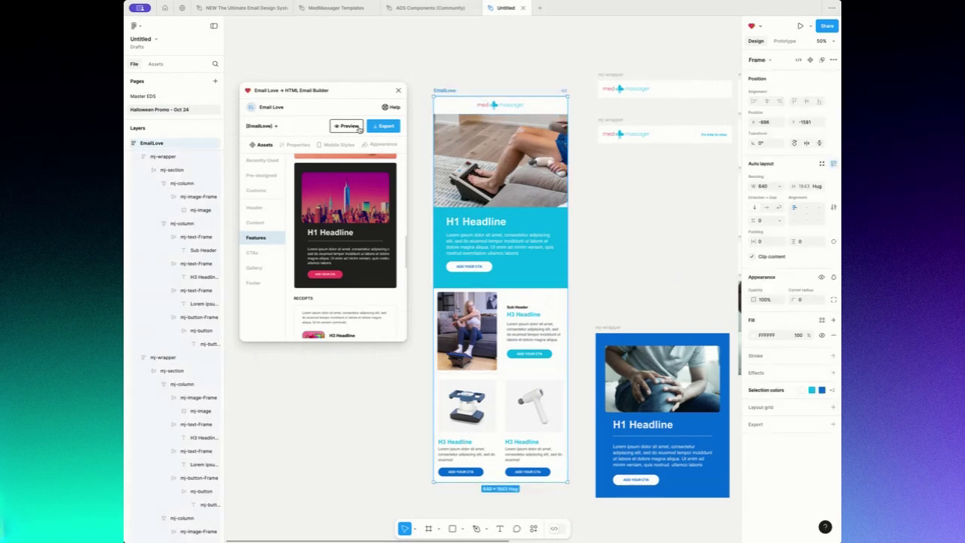
click(347, 127)
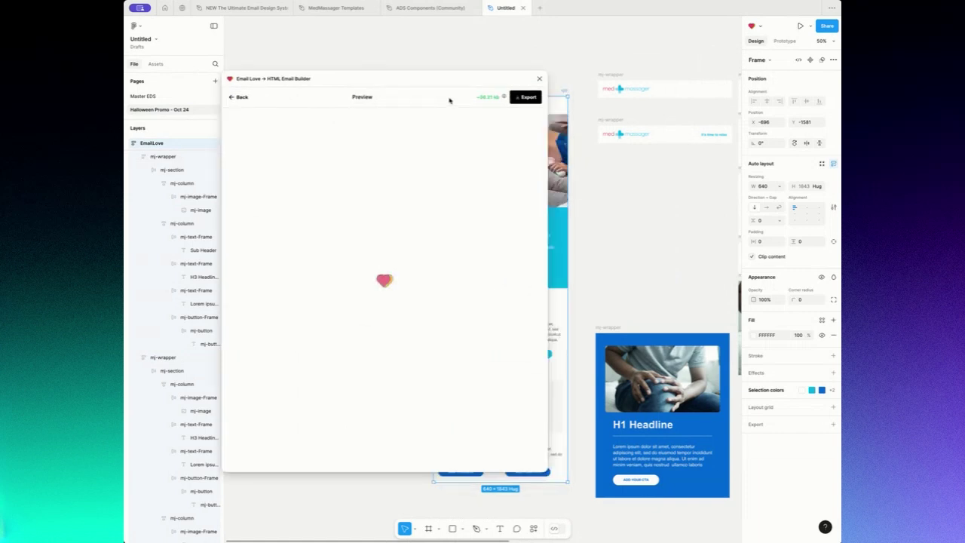
click(411, 120)
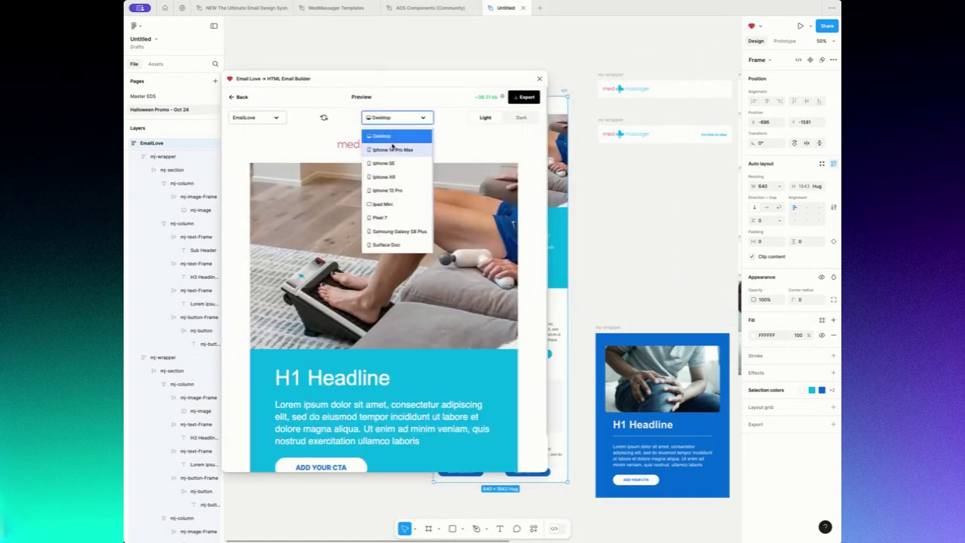
click(392, 149)
scroll(353, 254, down, 5)
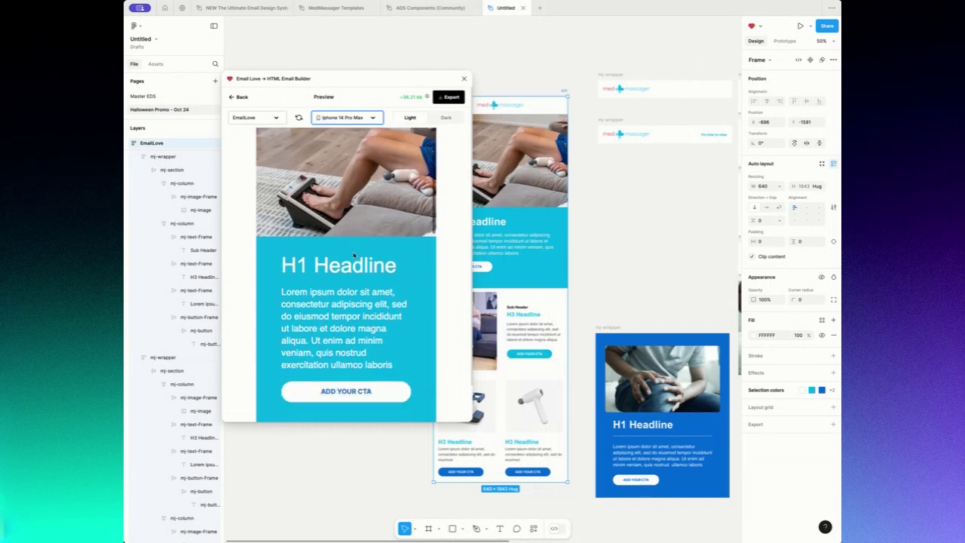
scroll(353, 254, down, 5)
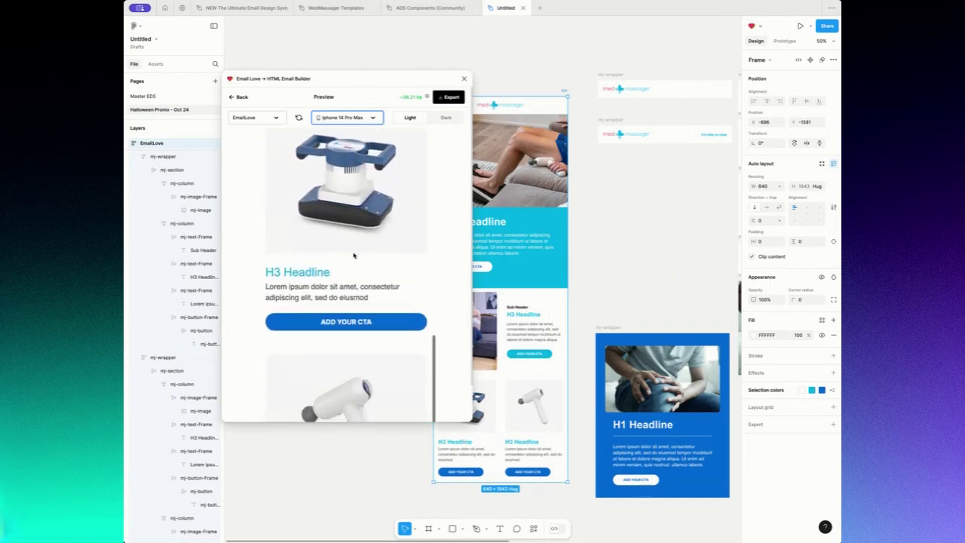
- Finish reviewing the email's light mobile preview, switch it to dark mode, and examine how the header, feature and sub-header blocks render
scroll(354, 255, down, 3)
scroll(353, 256, up, 15)
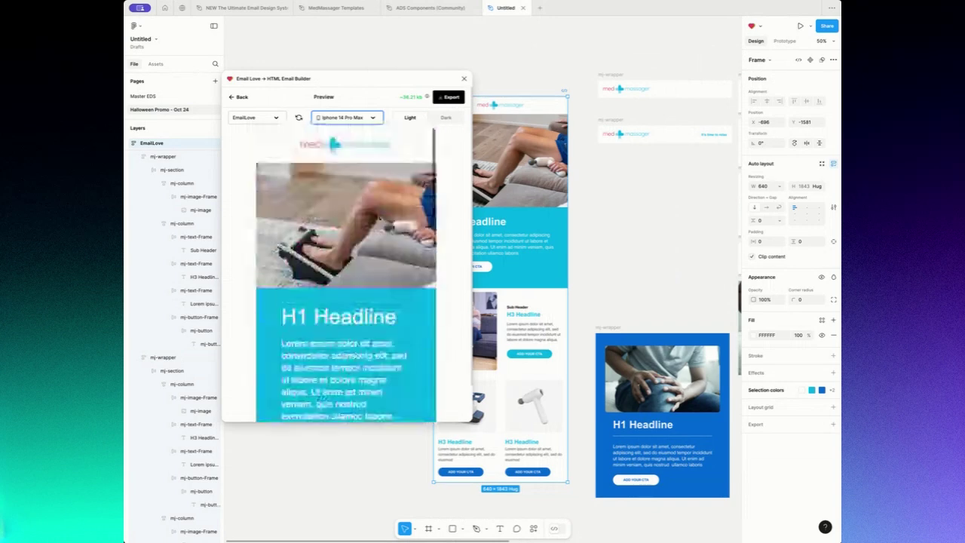
click(447, 118)
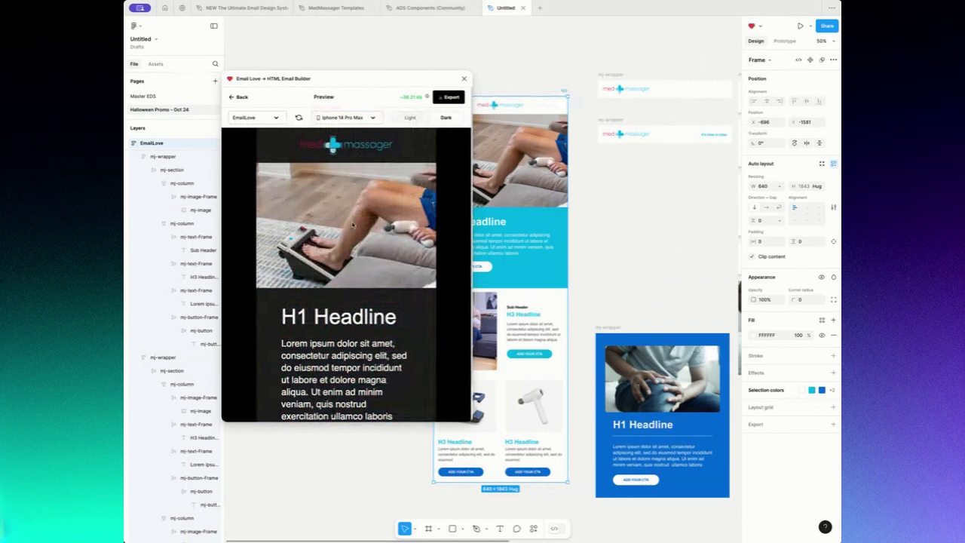
scroll(352, 225, down, 10)
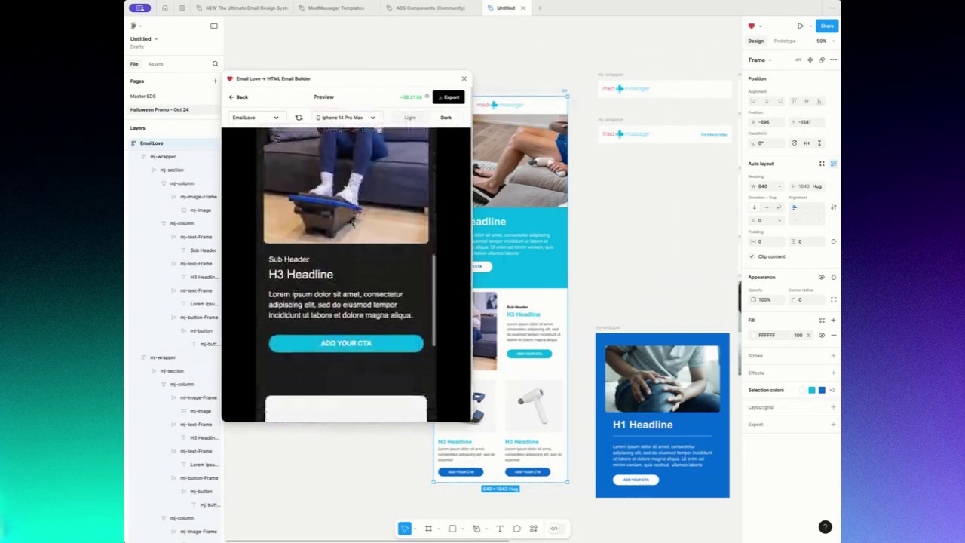
scroll(426, 156, up, 10)
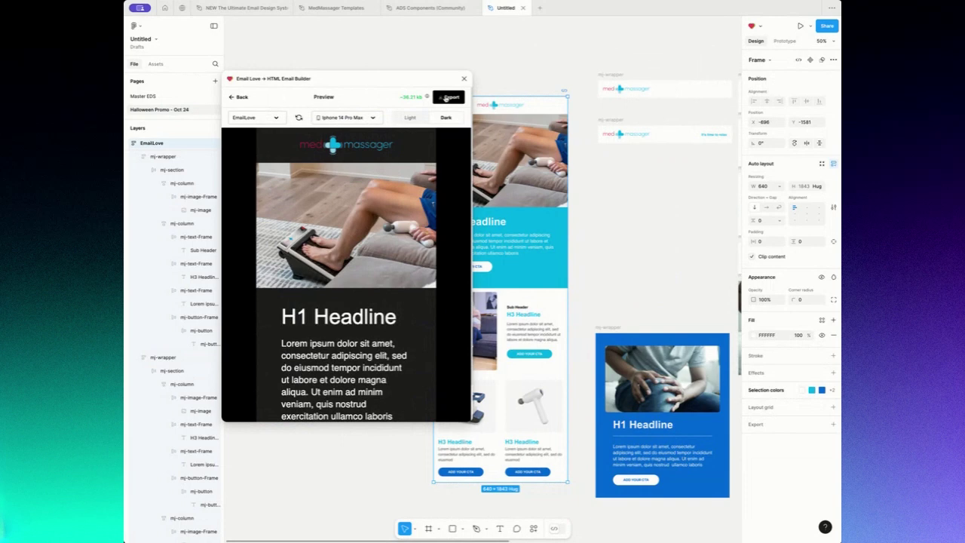
- Open the email's export settings and examine the test-email form and the list of available export formats
click(447, 98)
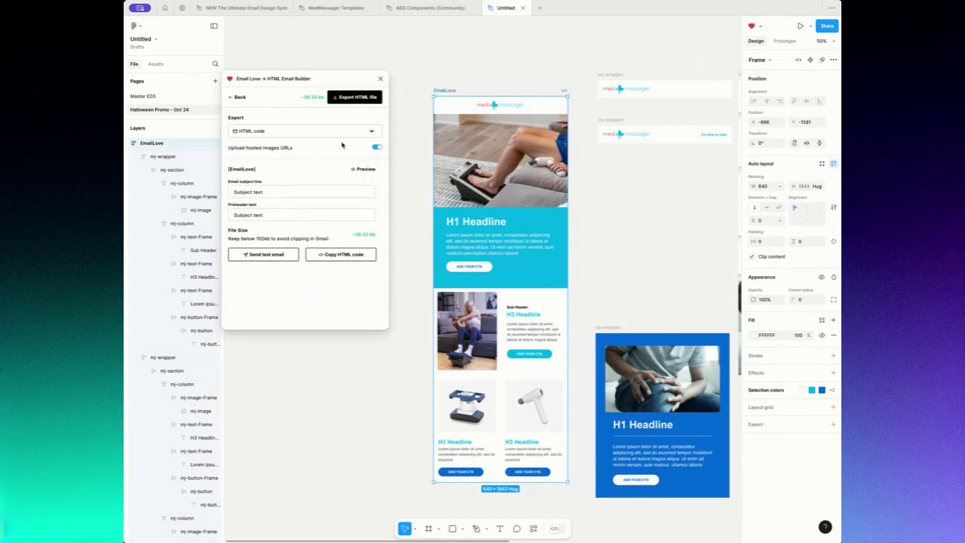
click(254, 256)
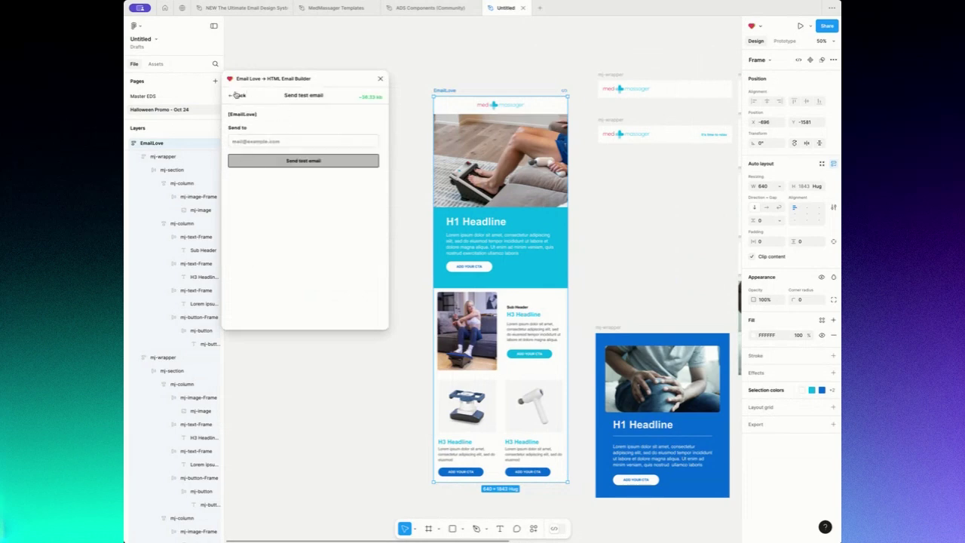
click(237, 98)
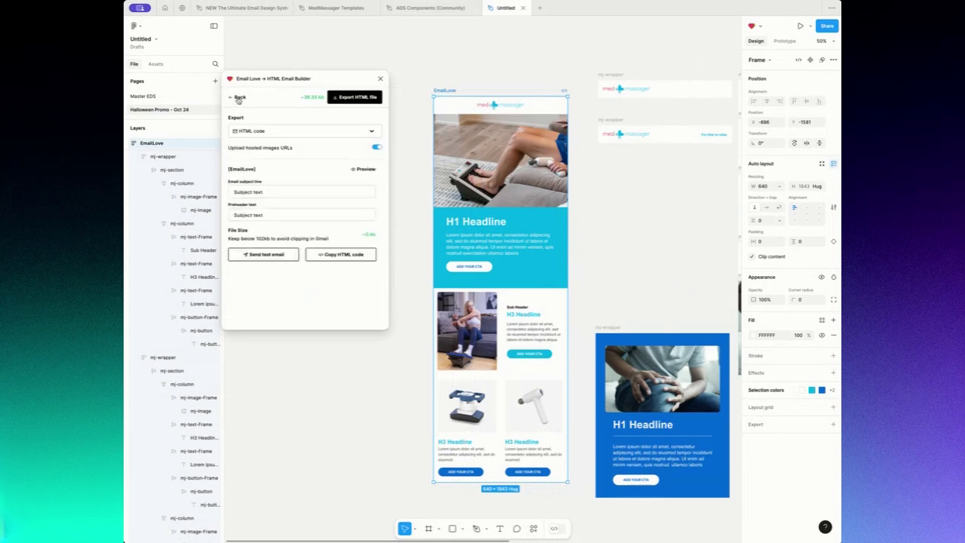
click(370, 130)
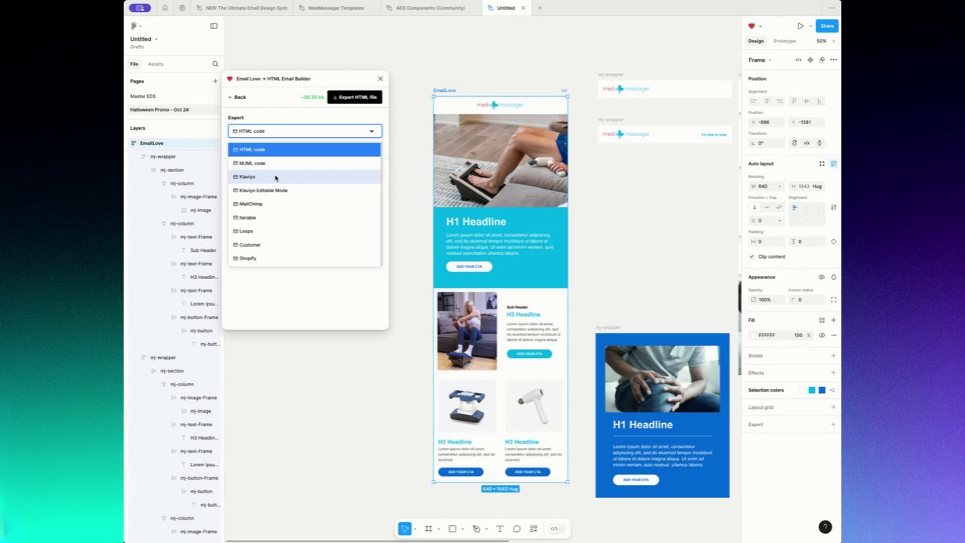
click(368, 132)
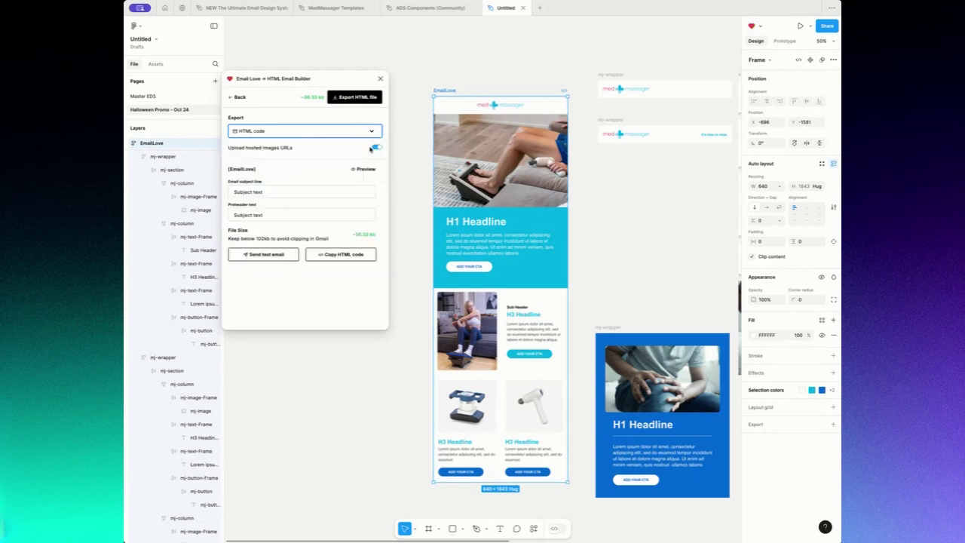
click(340, 162)
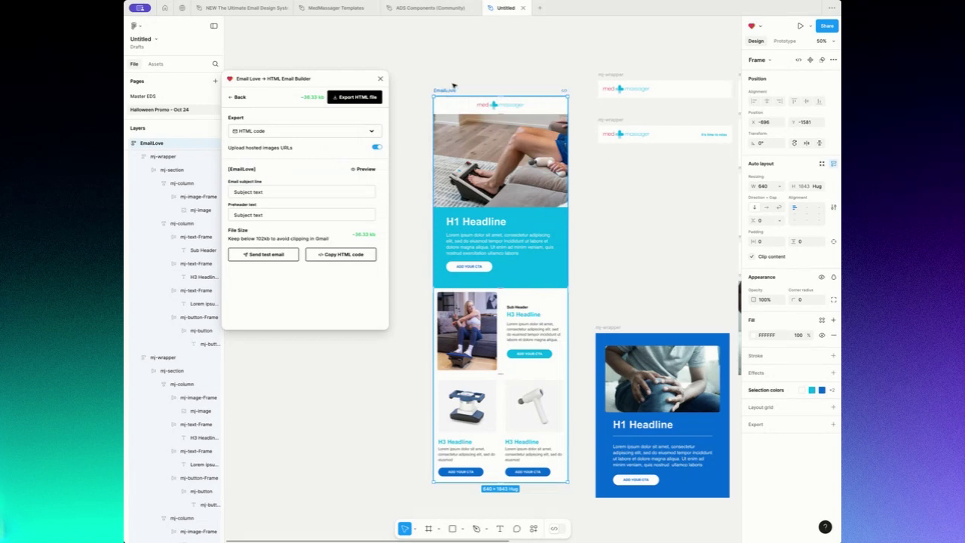
- Move the EmailLove frame to about X -634, Y -1653, shift the plugin window closer to it, and return to the plugin's block assets
drag(454, 86, 467, 72)
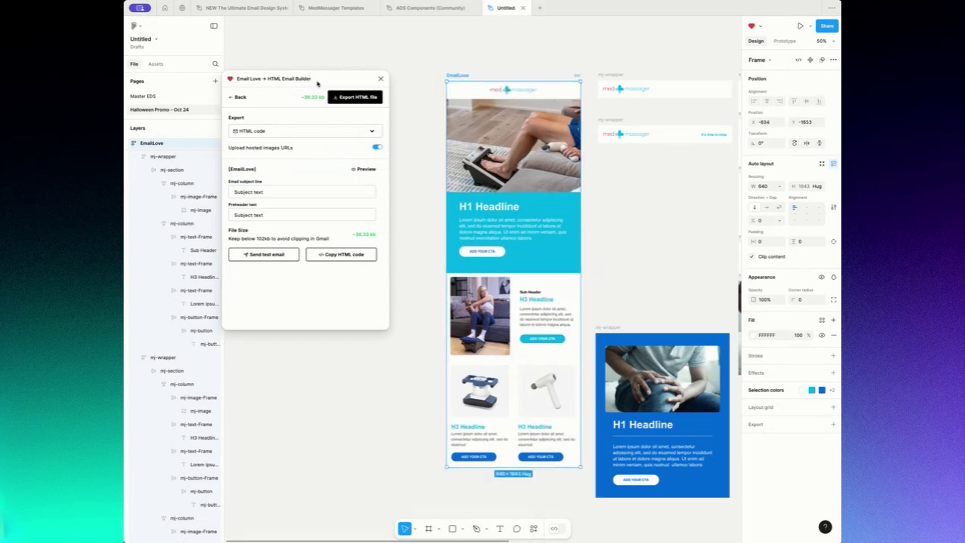
drag(317, 83, 337, 83)
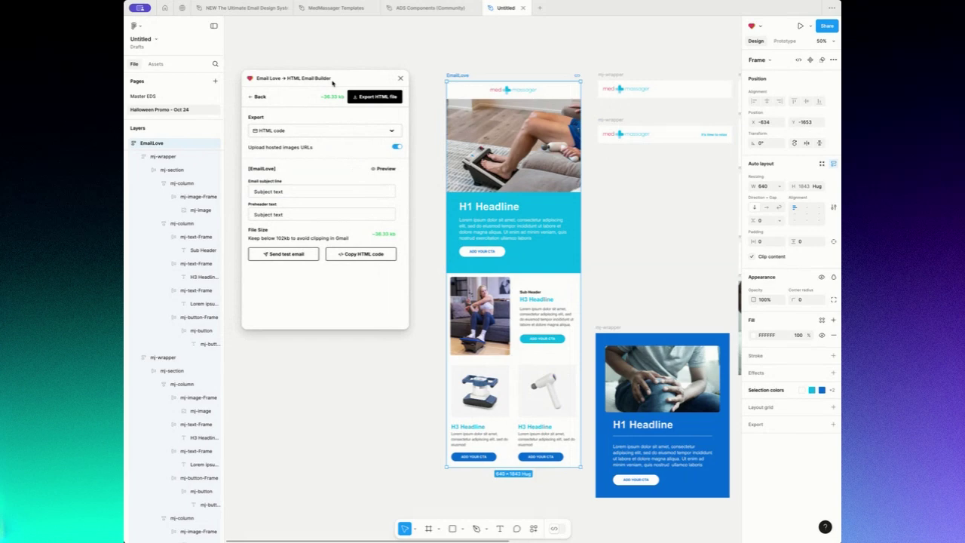
click(262, 98)
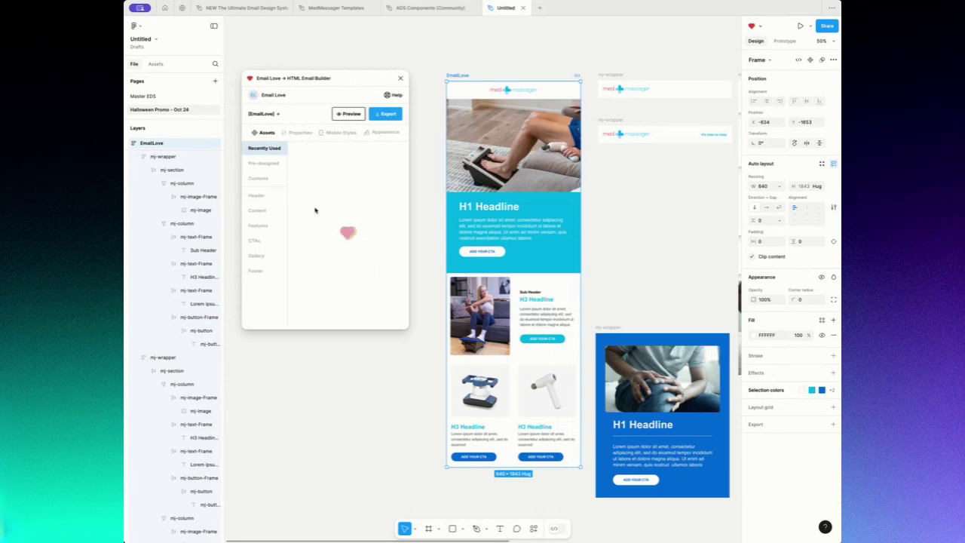
- Switch to the Ultimate Email Design System file and look over its module categories, including columns, heros and buttons
click(250, 9)
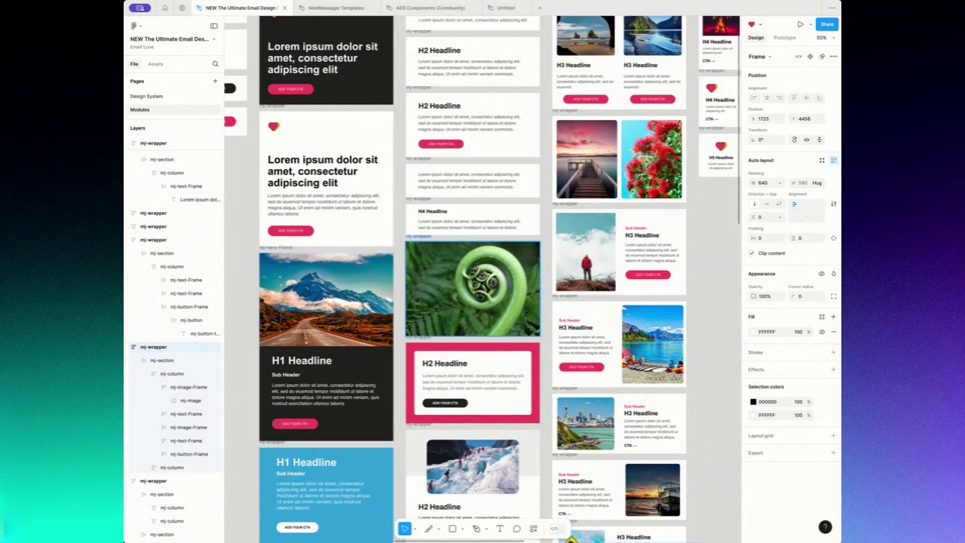
scroll(507, 258, up, 3)
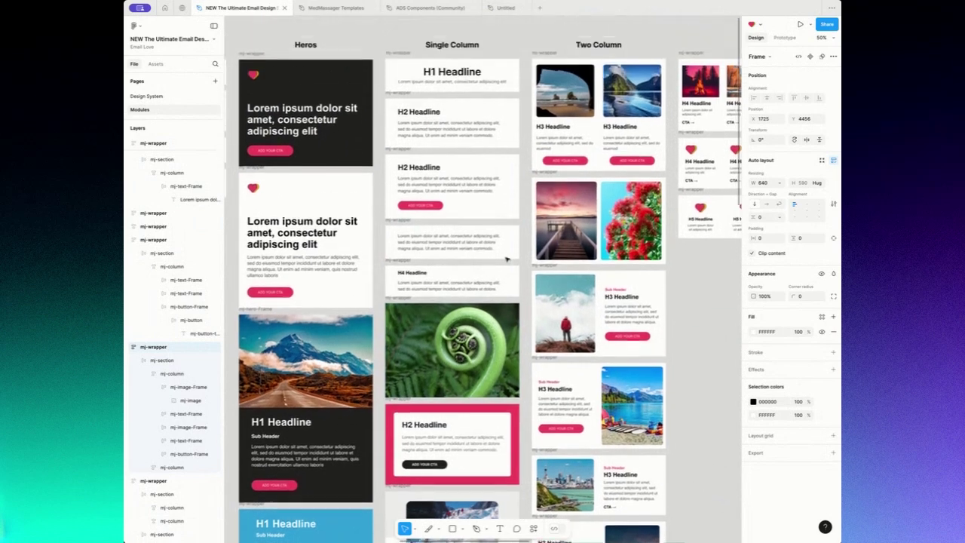
scroll(482, 302, right, 3)
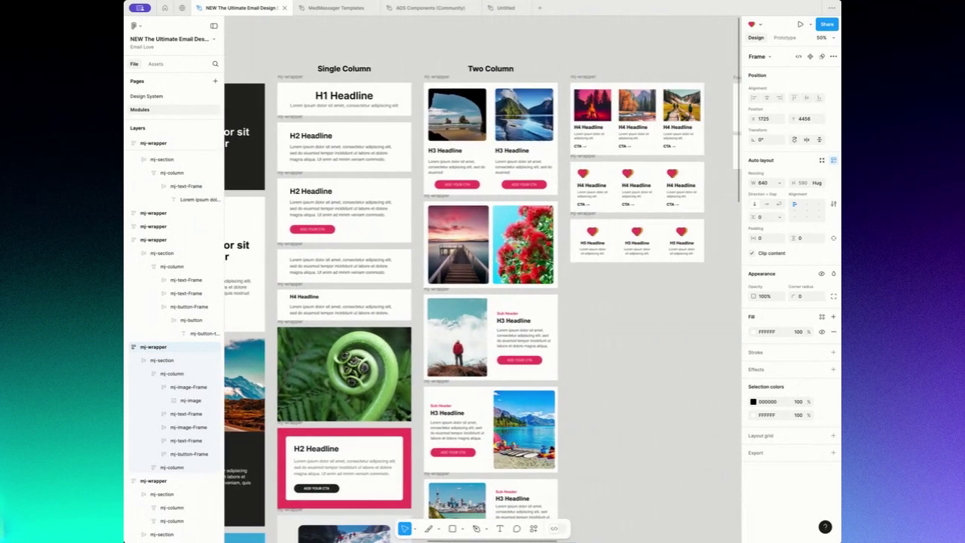
scroll(350, 198, left, 4)
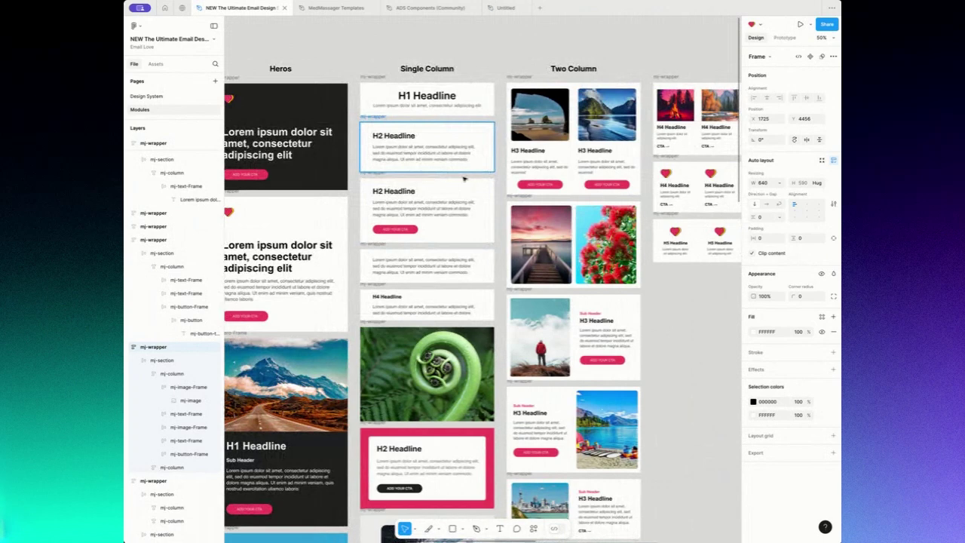
scroll(461, 178, left, 5)
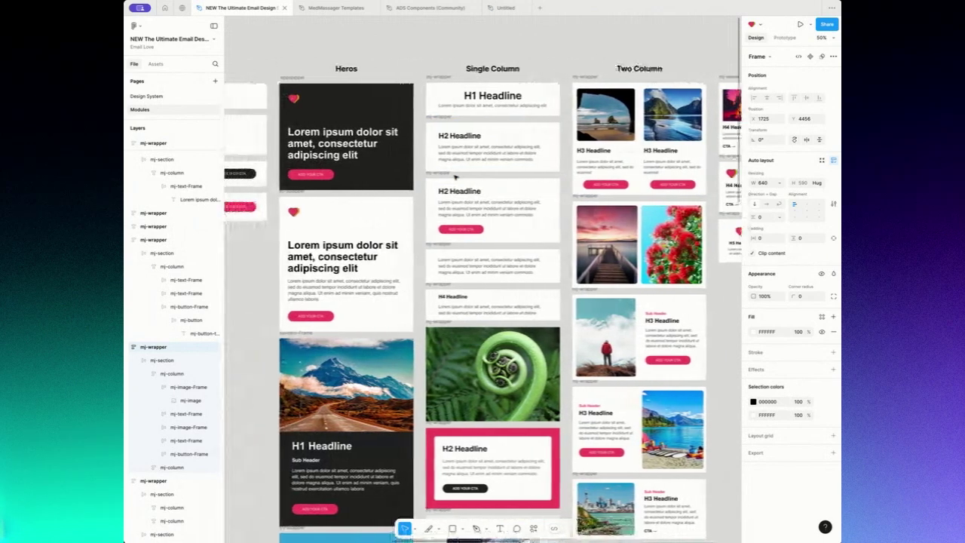
scroll(457, 177, left, 4)
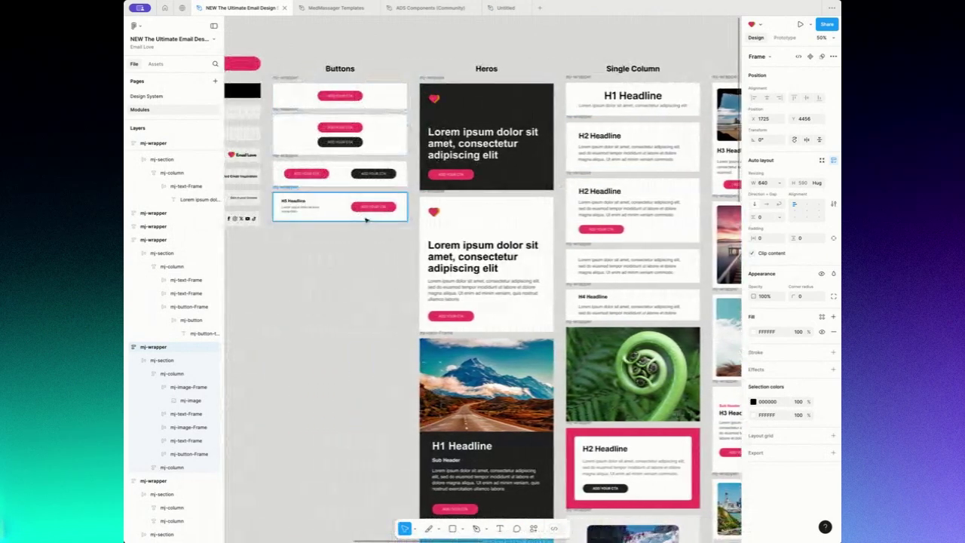